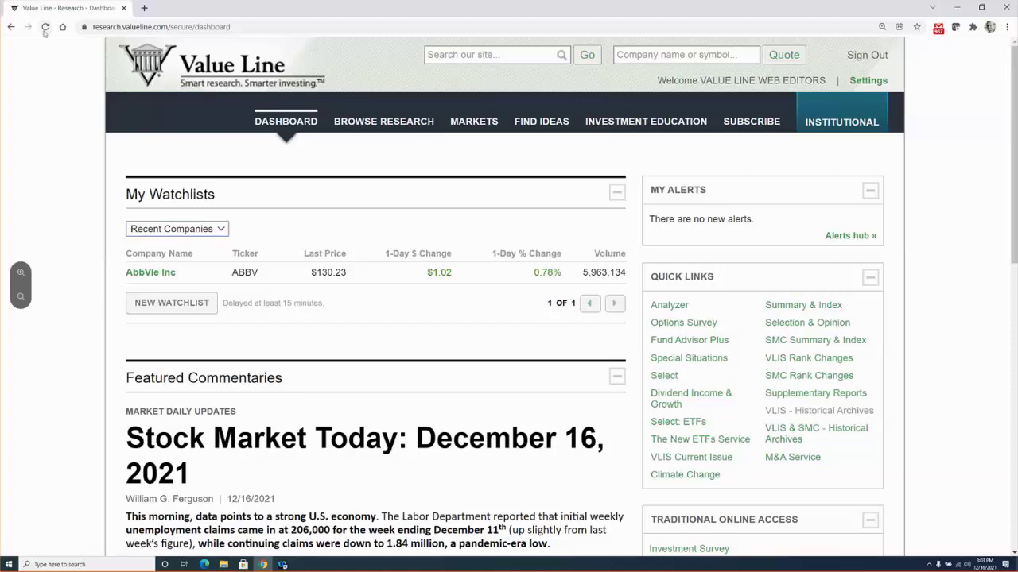
# Reload the dashboard so the AbbVie watchlist row shows its latest $130.23 quote.
pyautogui.press('F5')
# Reload the dashboard repeatedly until AbbVie reads $130.23, up $1.15, volume 6,126,951.
pyautogui.click(46, 26)
pyautogui.click(45, 26)
pyautogui.click(45, 26)
pyautogui.click(45, 27)
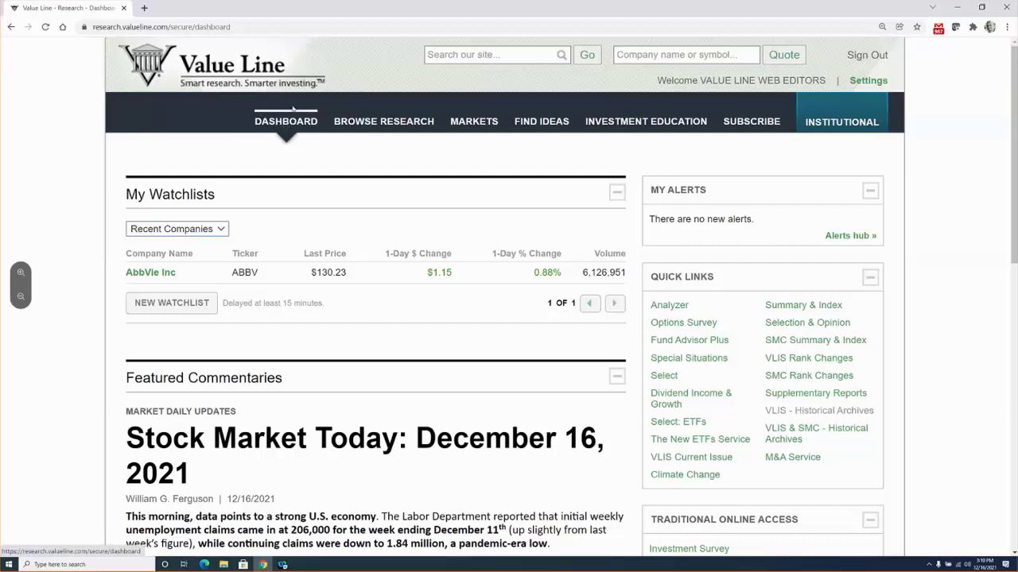
# Reload the research dashboard and scroll down to the Quick Links.
pyautogui.click(285, 121)
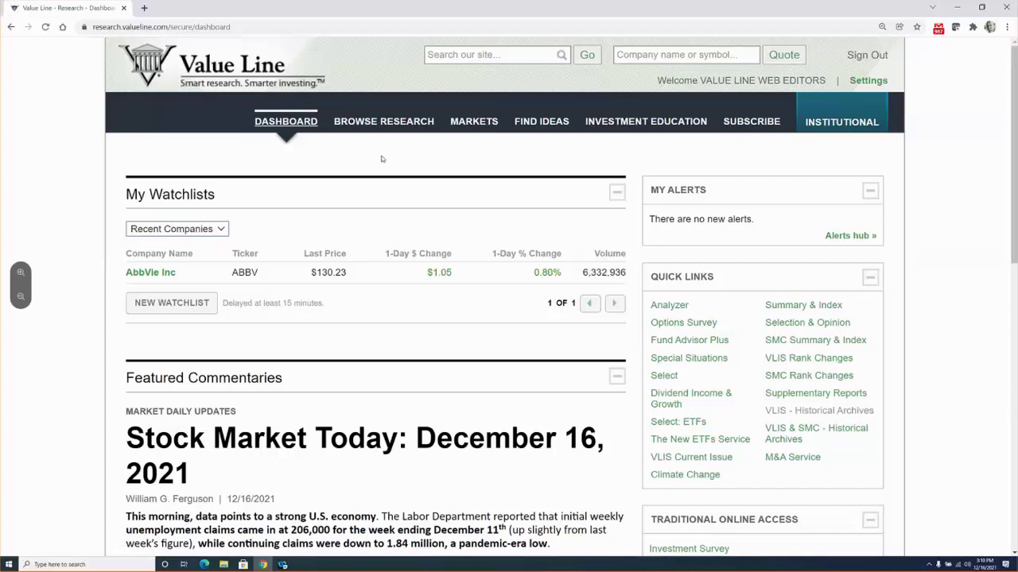
pyautogui.scroll(-2, 657, 300)
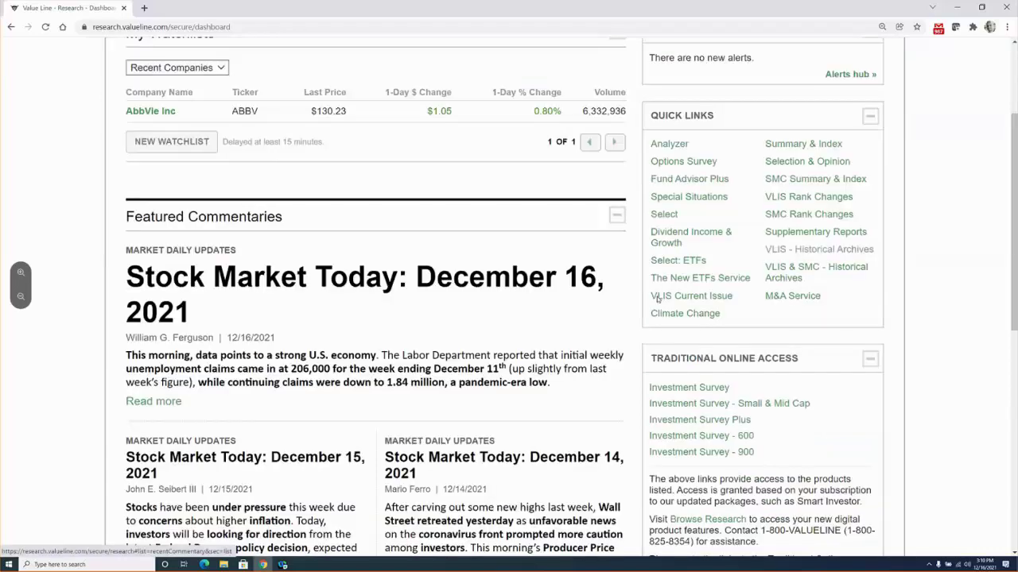
pyautogui.scroll(-2, 650, 304)
pyautogui.scroll(2, 645, 307)
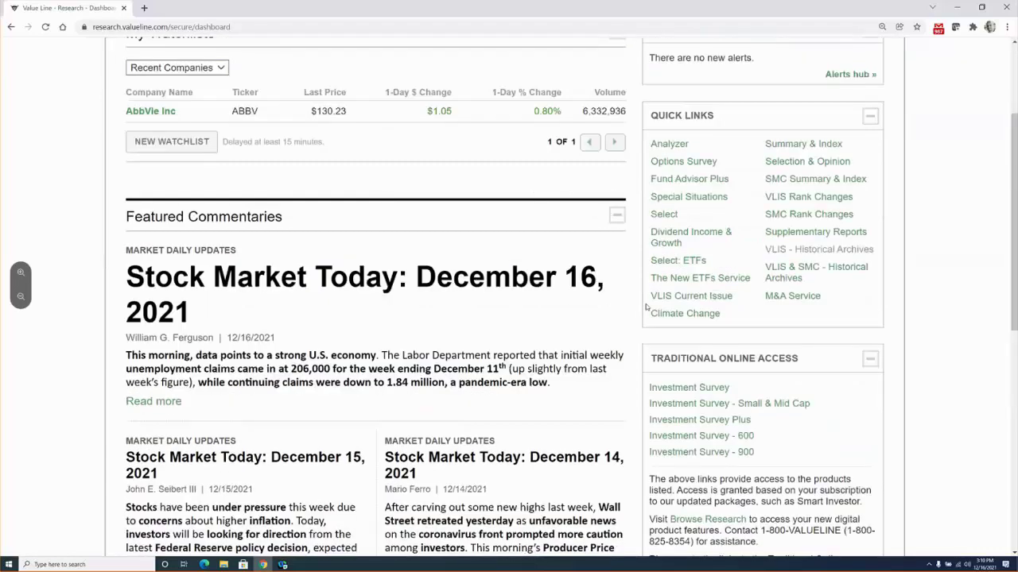
pyautogui.scroll(-3, 644, 306)
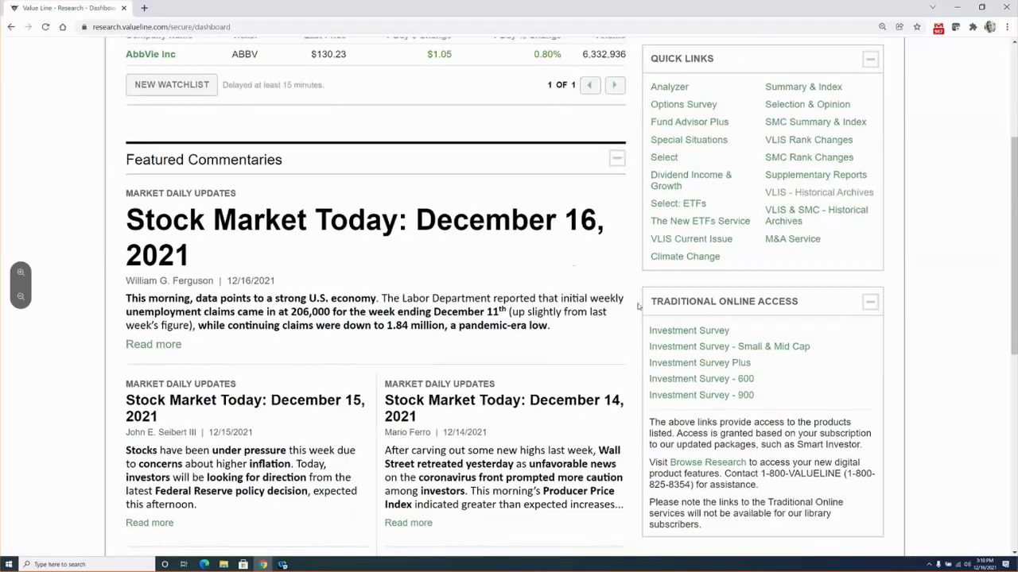
pyautogui.scroll(-3, 638, 306)
pyautogui.scroll(6, 638, 307)
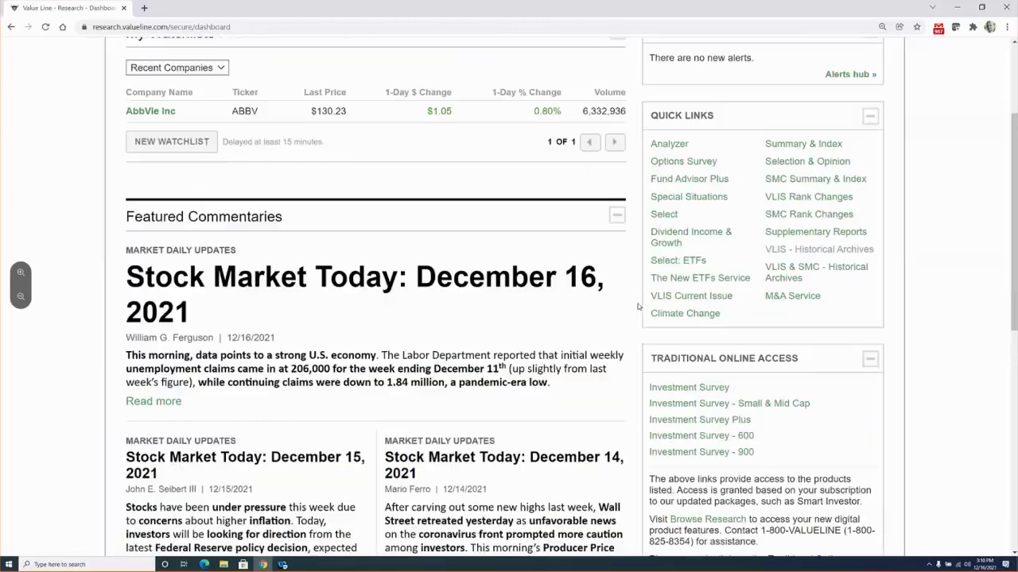
pyautogui.scroll(2, 637, 306)
# Open Supplementary Reports and browse the list from Dec 16, 2021 back to early December.
pyautogui.click(817, 393)
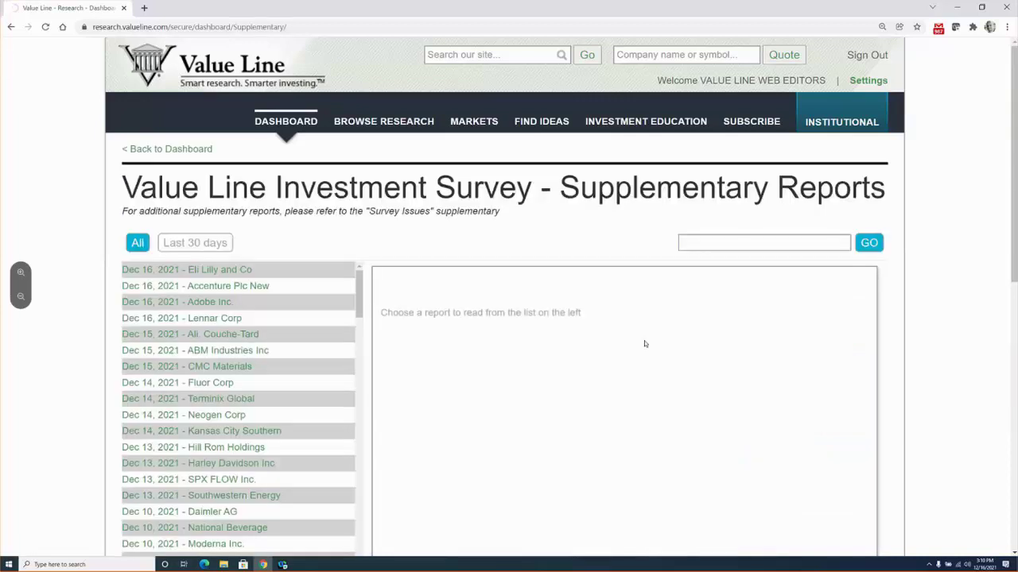
pyautogui.scroll(-5, 317, 327)
pyautogui.scroll(5, 317, 328)
pyautogui.scroll(-2, 78, 330)
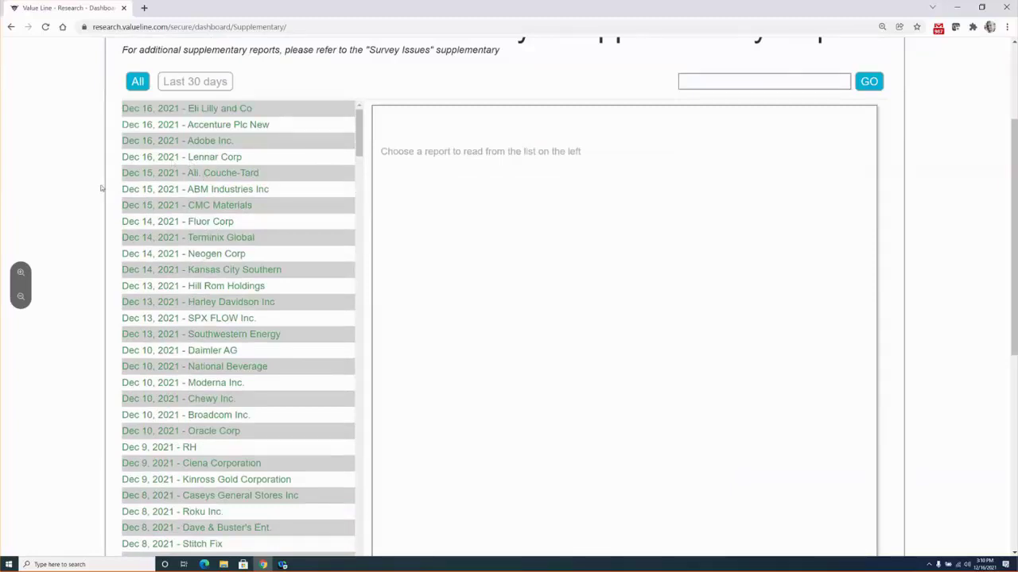
pyautogui.scroll(2, 89, 201)
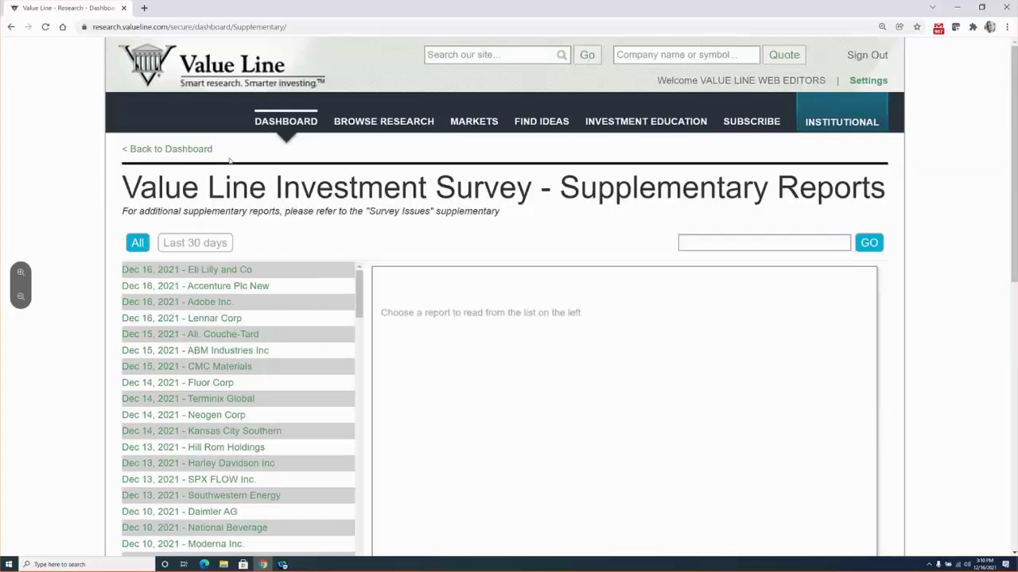
# Return to the dashboard, where AbbVie now reads up $1.05 (0.80%) with volume 6,332,936.
pyautogui.click(279, 126)
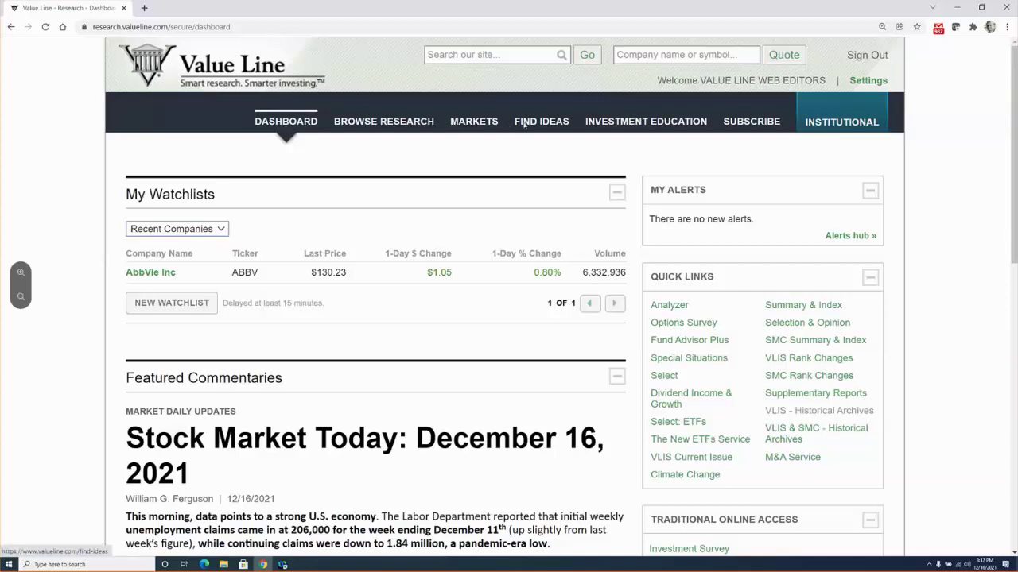
# Open the Stock Screener from Find Ideas and scroll the Basic Criteria to EPS Growth 5 Yr.
pyautogui.click(524, 124)
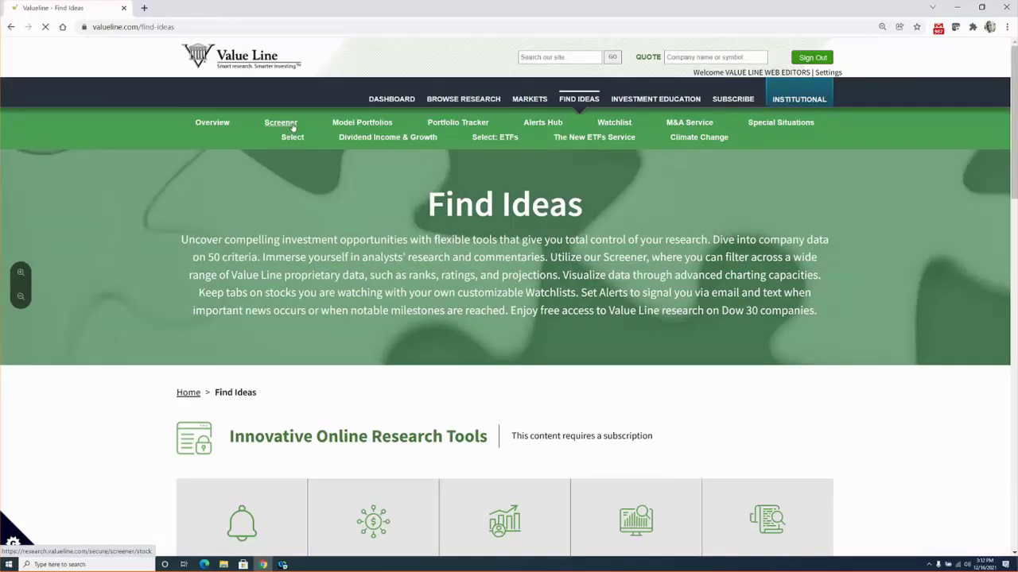
pyautogui.click(293, 126)
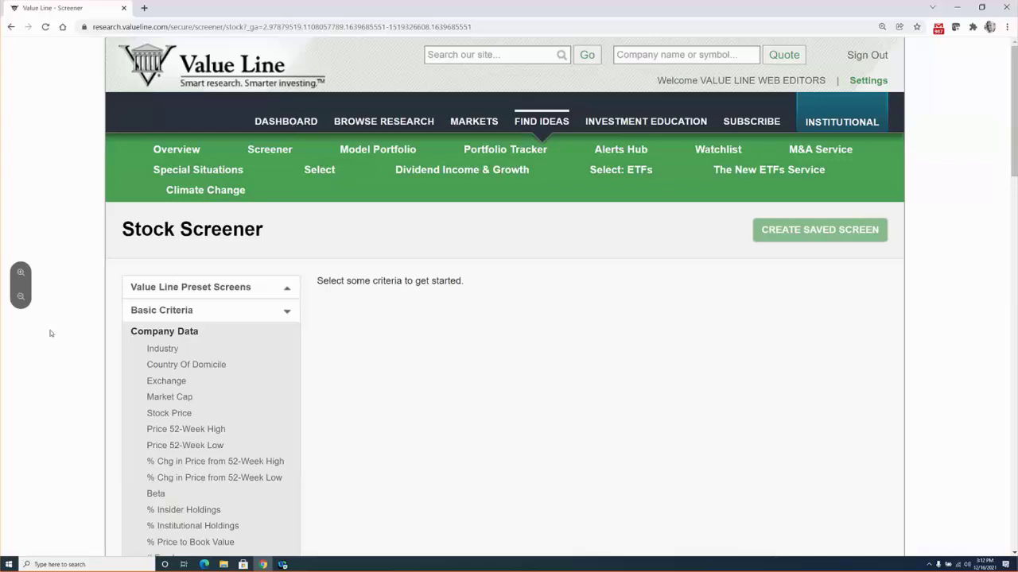
pyautogui.scroll(-3, 50, 330)
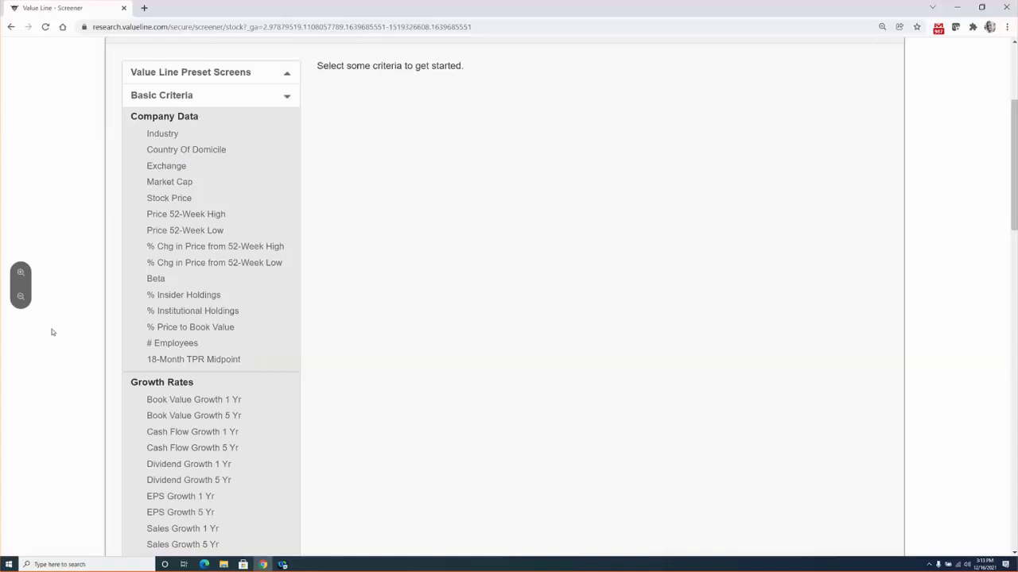
pyautogui.scroll(-3, 52, 332)
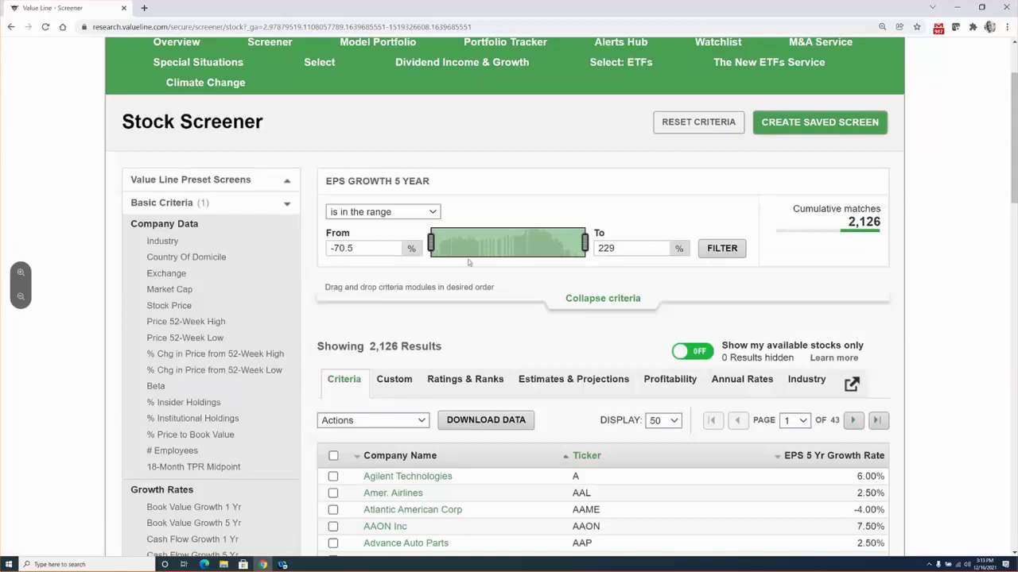
# Raise the EPS Growth 5 Year lower bound to 19.50% and apply the filter.
pyautogui.moveTo(433, 247); pyautogui.dragTo(503, 256)
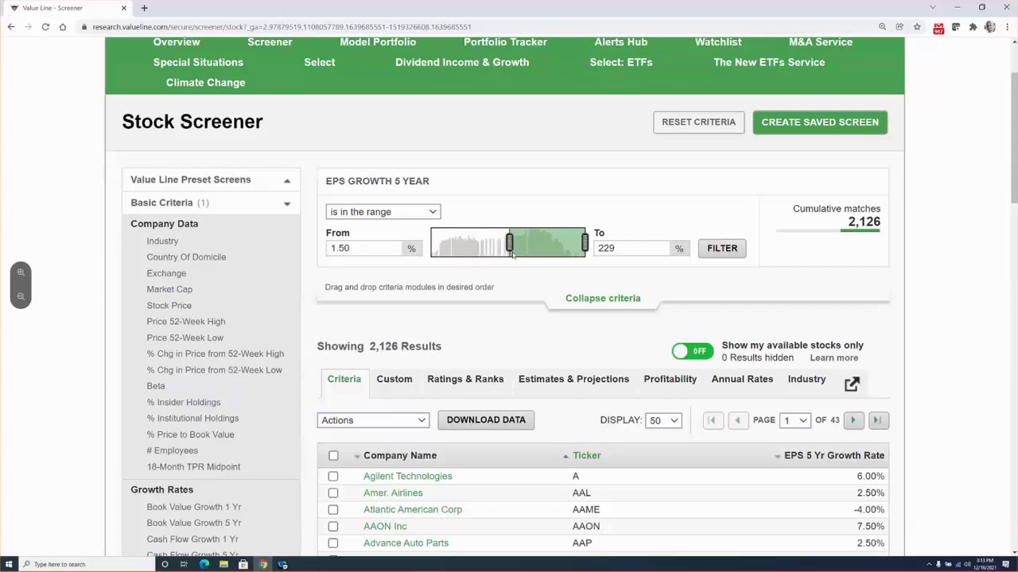
pyautogui.moveTo(512, 252); pyautogui.dragTo(543, 255)
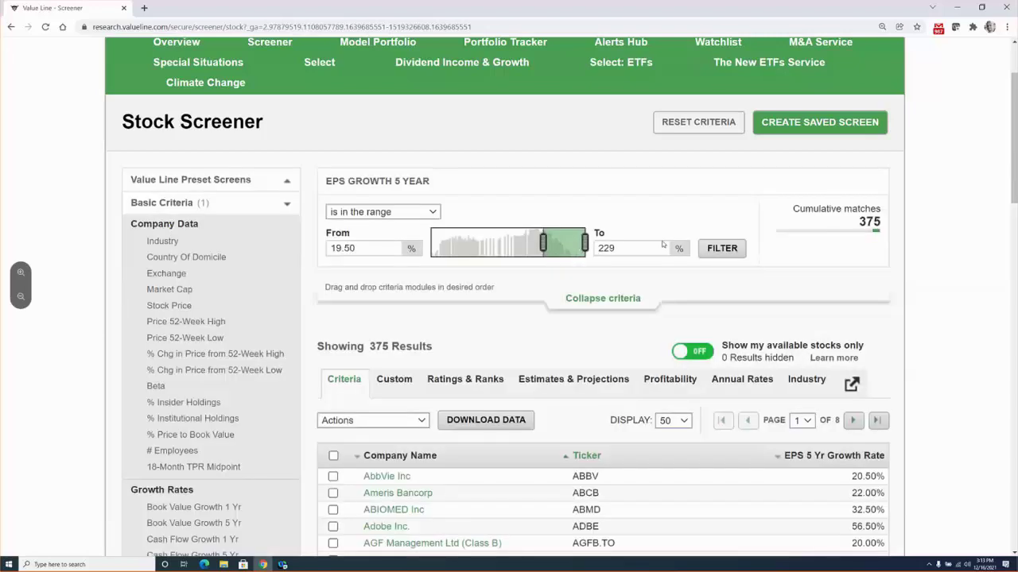
pyautogui.click(719, 257)
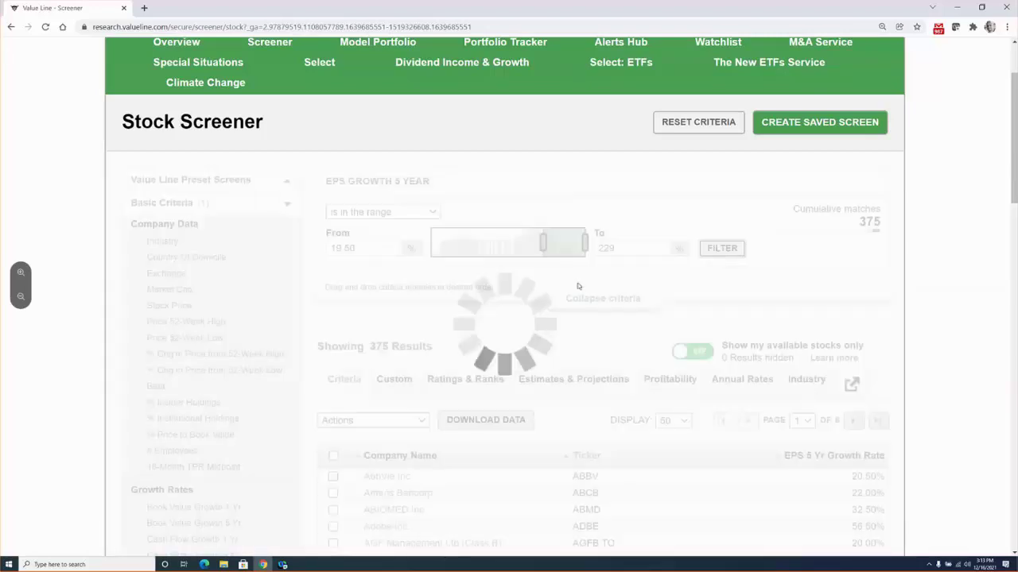
pyautogui.scroll(-1, 644, 299)
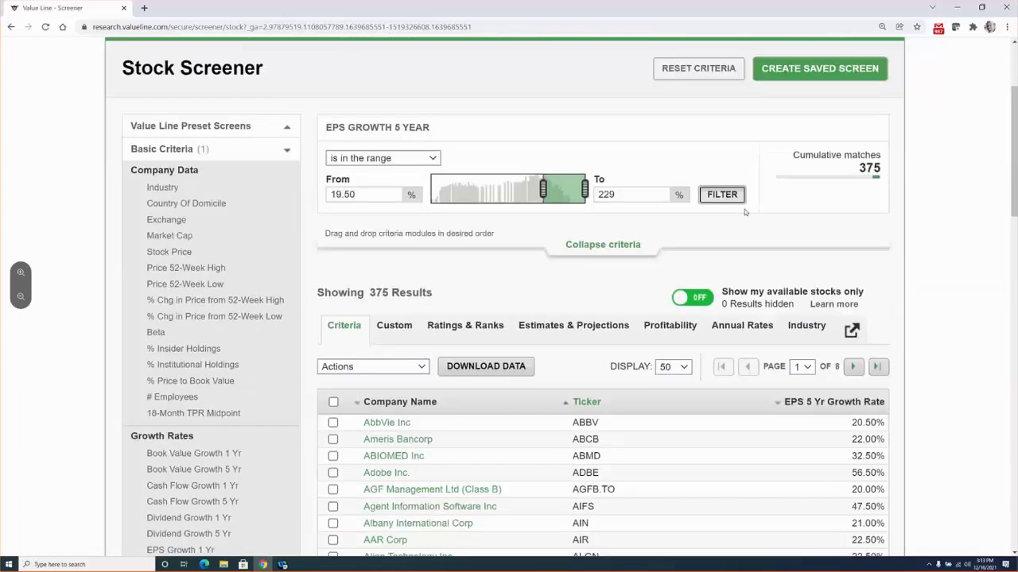
# Highlight the 375 matching-stocks count and scroll through the results.
pyautogui.moveTo(858, 170); pyautogui.dragTo(880, 169)
pyautogui.click(861, 168)
pyautogui.moveTo(858, 170)
pyautogui.mouseDown()
pyautogui.moveTo(880, 169)
pyautogui.moveTo(871, 168)
pyautogui.mouseUp()
pyautogui.click(860, 168)
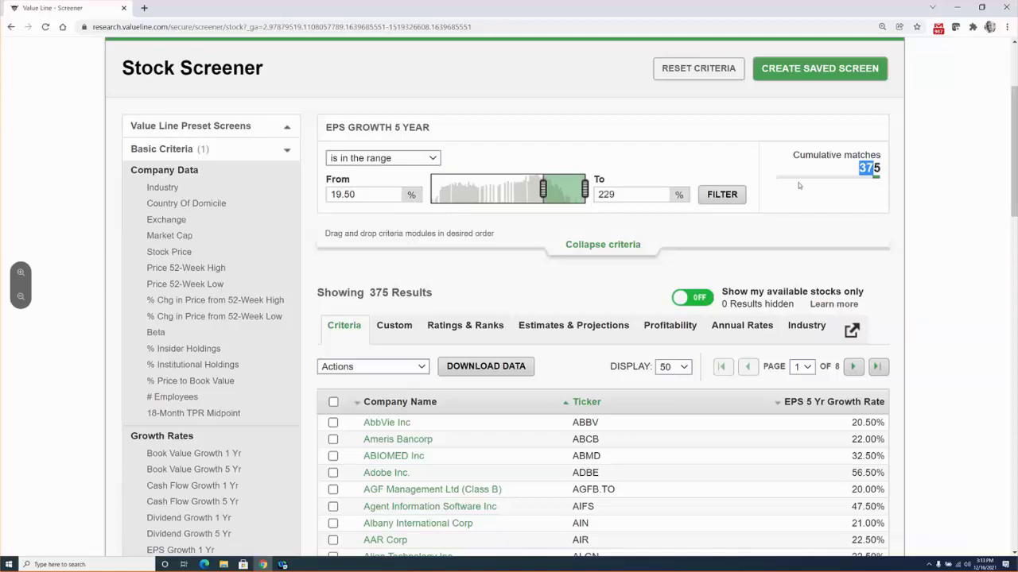
pyautogui.click(856, 168)
pyautogui.moveTo(856, 168); pyautogui.dragTo(879, 169)
pyautogui.scroll(-2, 114, 322)
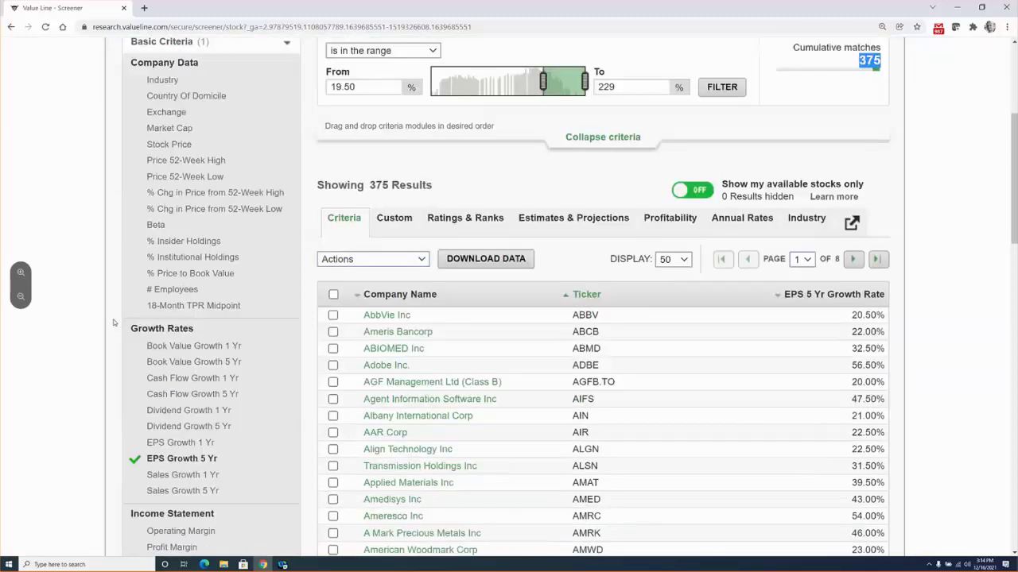
pyautogui.scroll(-4, 110, 321)
pyautogui.scroll(-2, 111, 320)
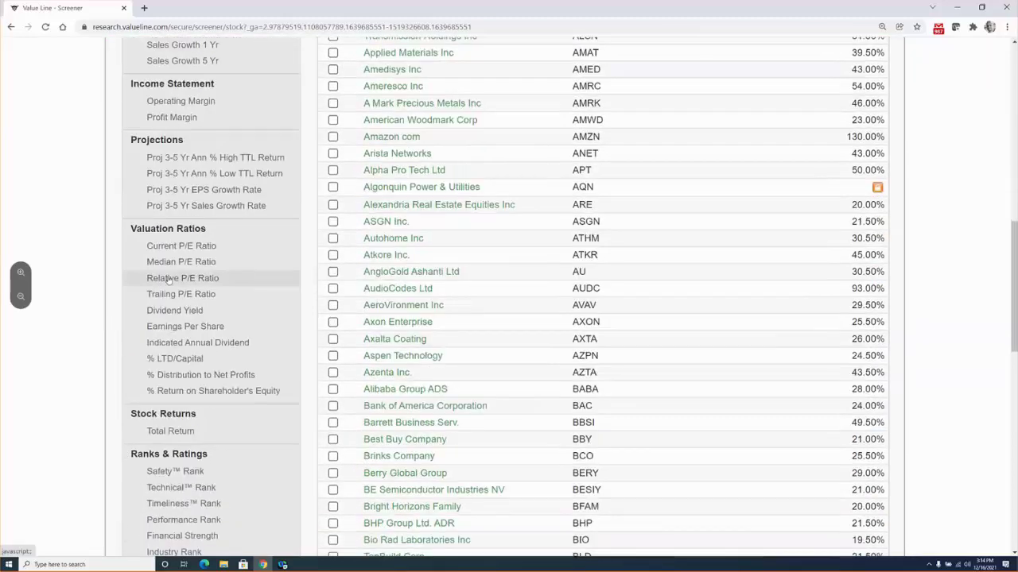
# Add a Relative P/E Ratio criterion with an upper limit of 0.75 and apply it.
pyautogui.click(169, 280)
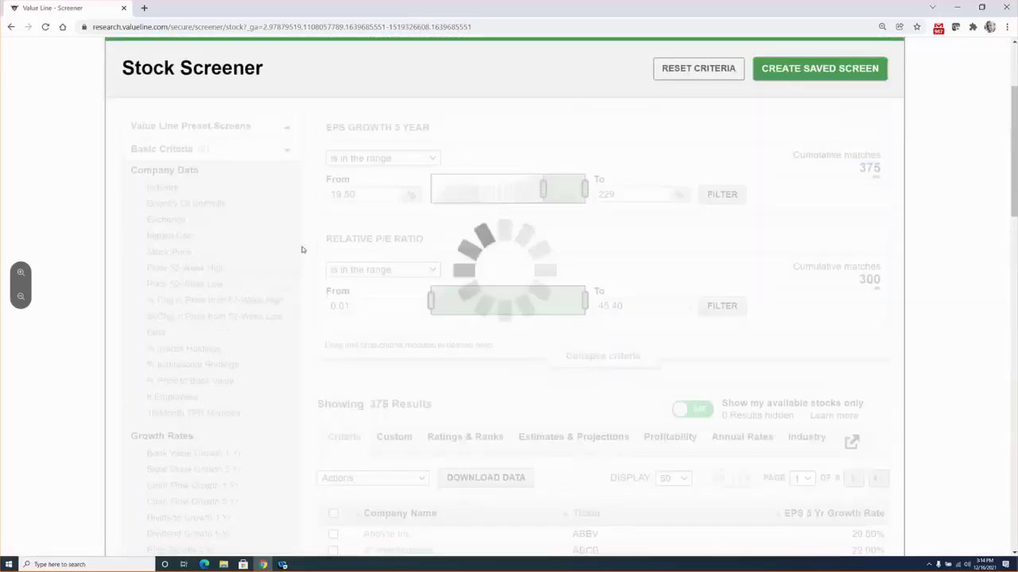
pyautogui.click(626, 307)
pyautogui.press('BackSpace')
pyautogui.press('BackSpace')
pyautogui.press('BackSpace')
pyautogui.press('BackSpace')
pyautogui.press('BackSpace')
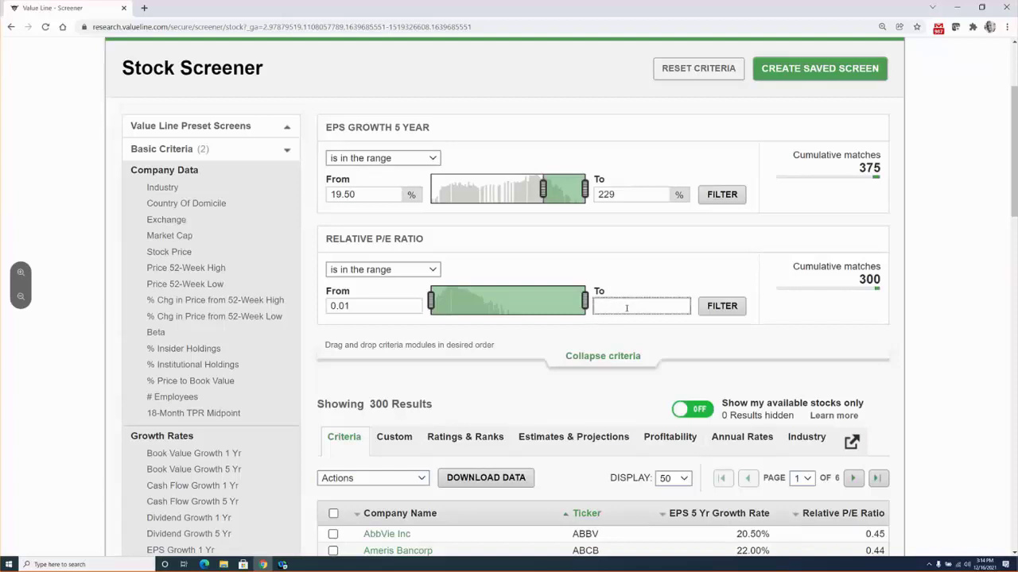
pyautogui.write('.75')
pyautogui.click(717, 315)
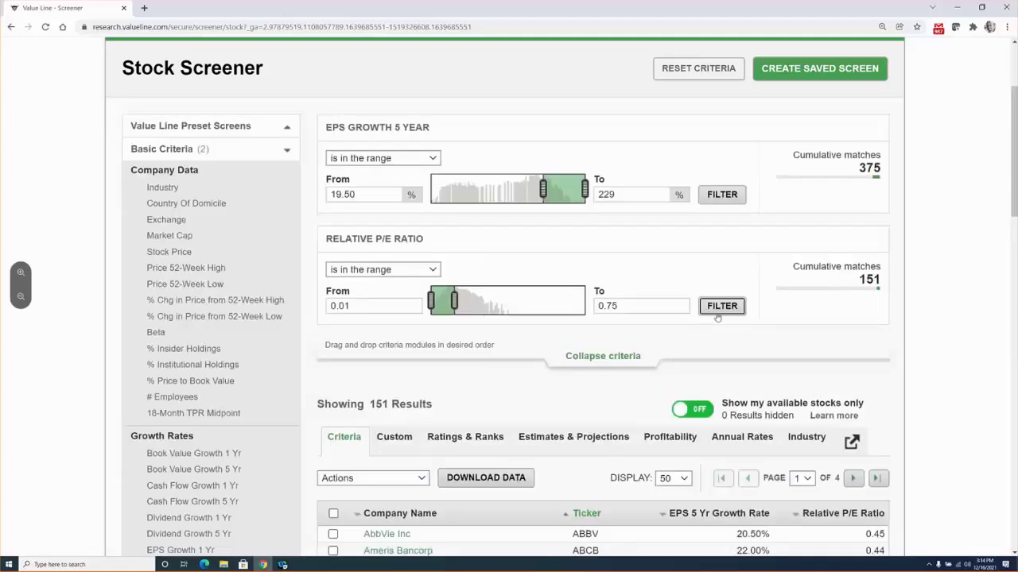
# Check the 151 matching-stocks count and scroll down the results list.
pyautogui.scroll(-1, 780, 296)
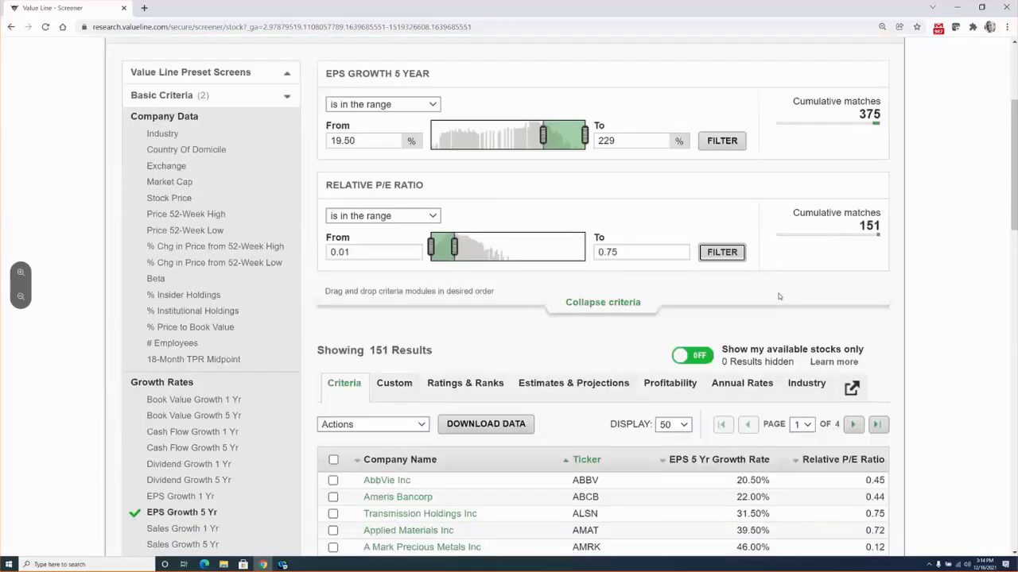
pyautogui.scroll(1, 779, 297)
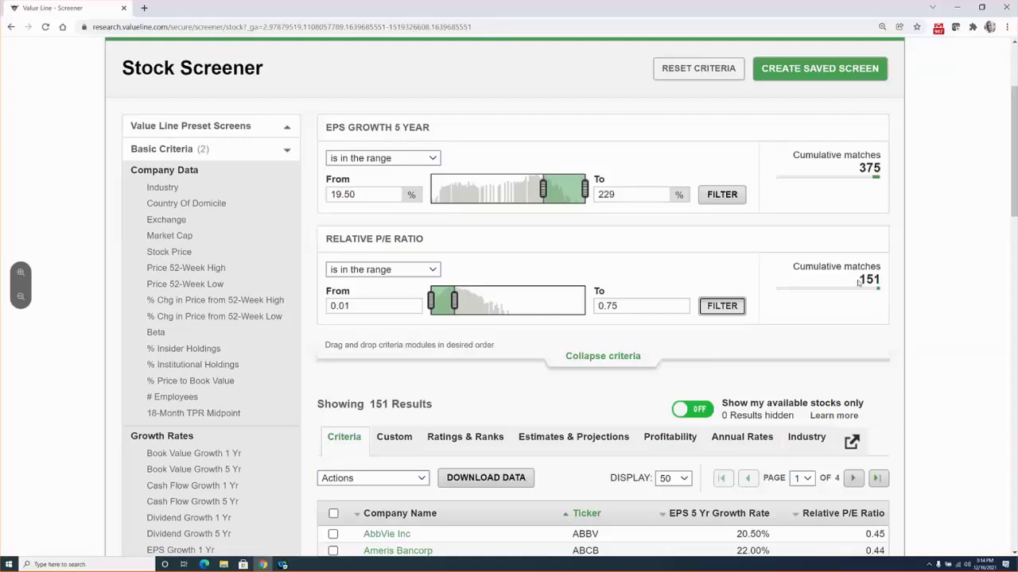
pyautogui.moveTo(859, 280); pyautogui.dragTo(877, 283)
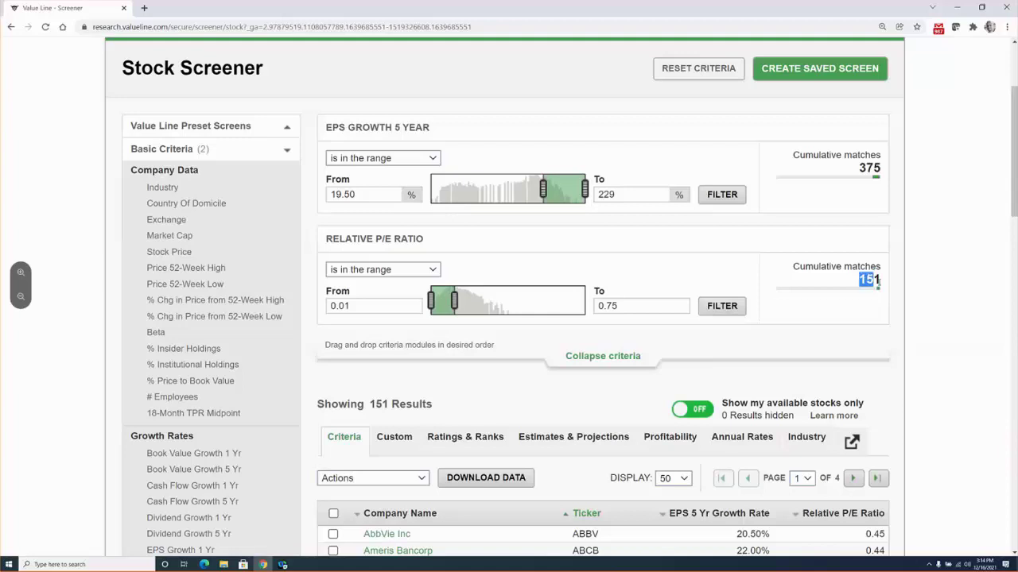
pyautogui.click(810, 330)
pyautogui.scroll(-2, 135, 359)
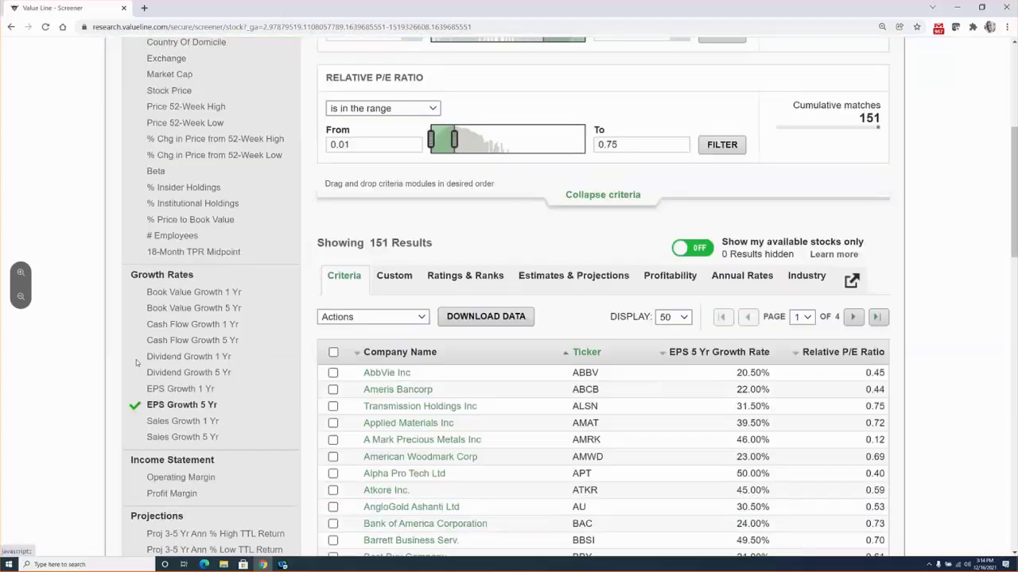
pyautogui.scroll(-8, 97, 362)
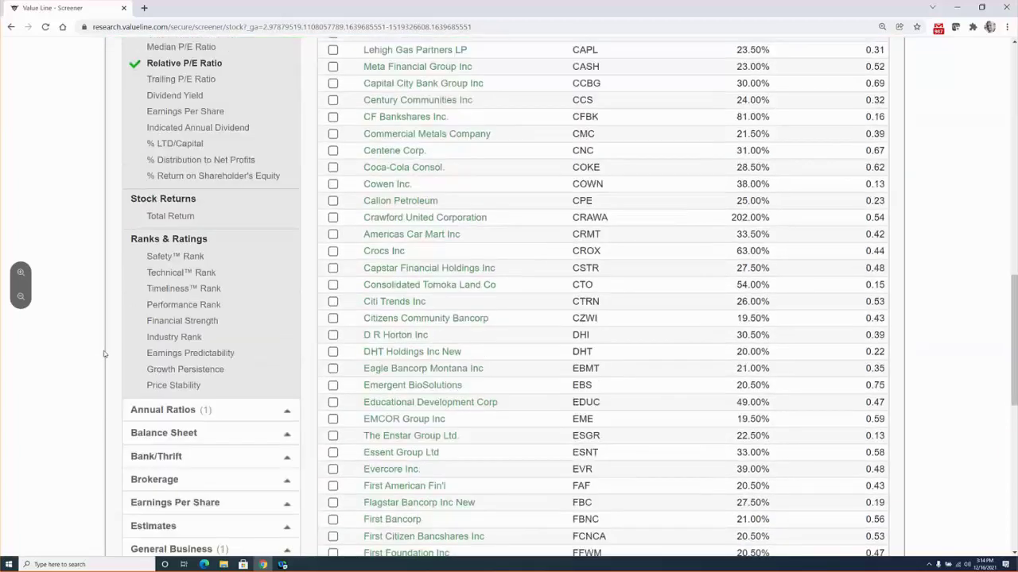
# Add a Timeliness Rank criterion for ranks 1 and 2, confirming 21 matching stocks.
pyautogui.click(176, 291)
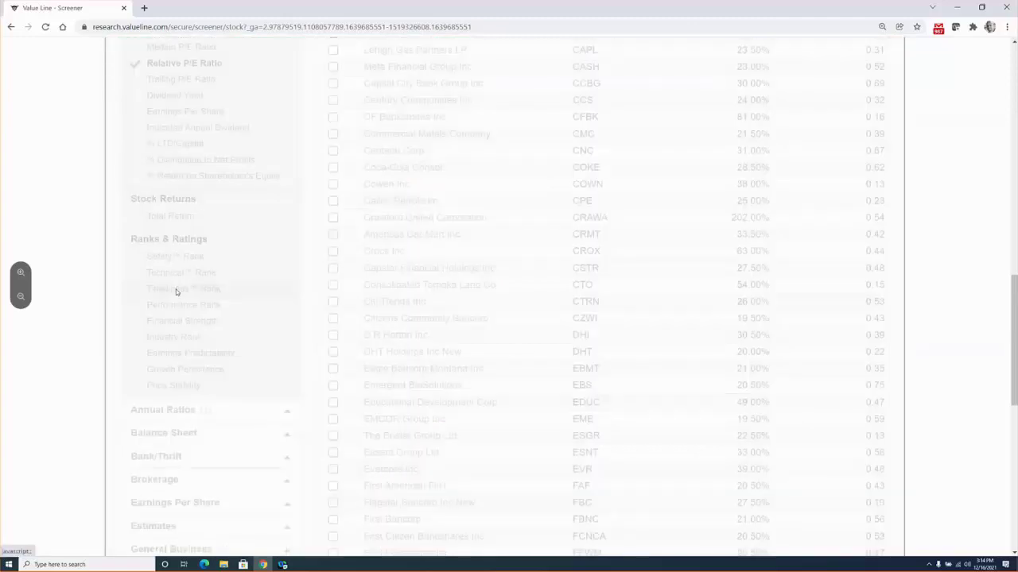
pyautogui.scroll(5, 279, 277)
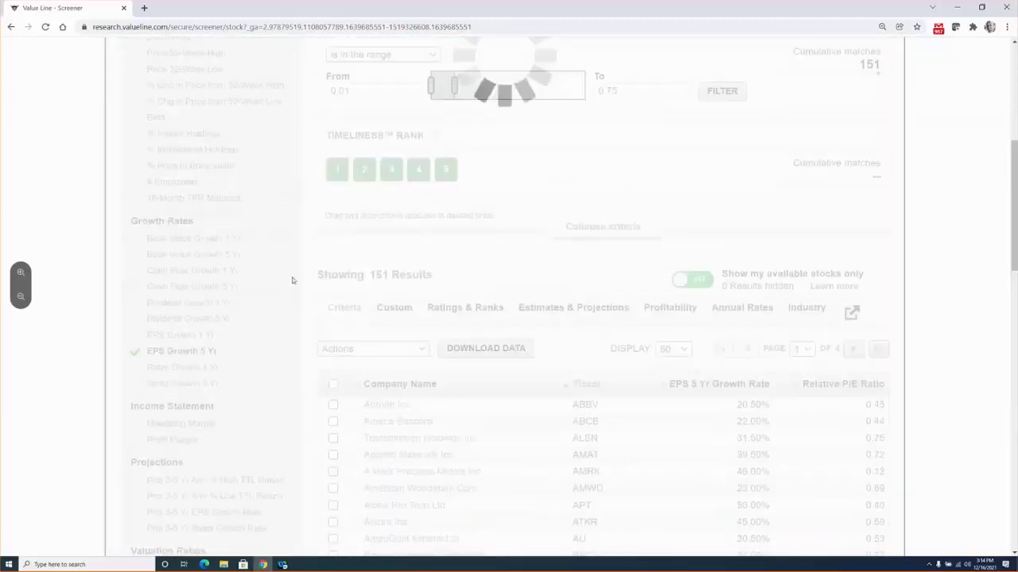
pyautogui.scroll(1, 295, 291)
pyautogui.click(337, 384)
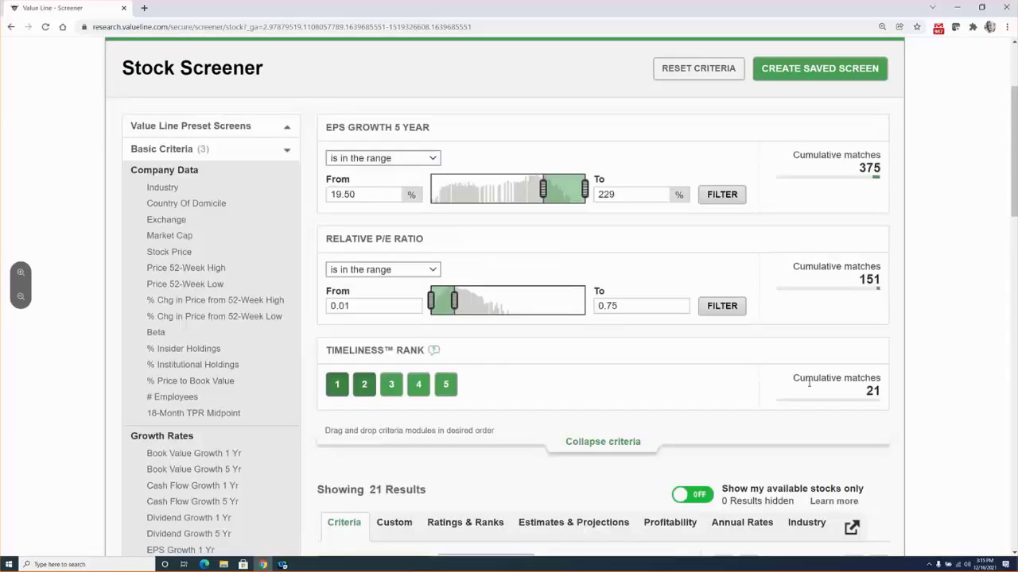
pyautogui.moveTo(864, 391); pyautogui.dragTo(882, 397)
pyautogui.click(862, 389)
pyautogui.scroll(-9, 125, 438)
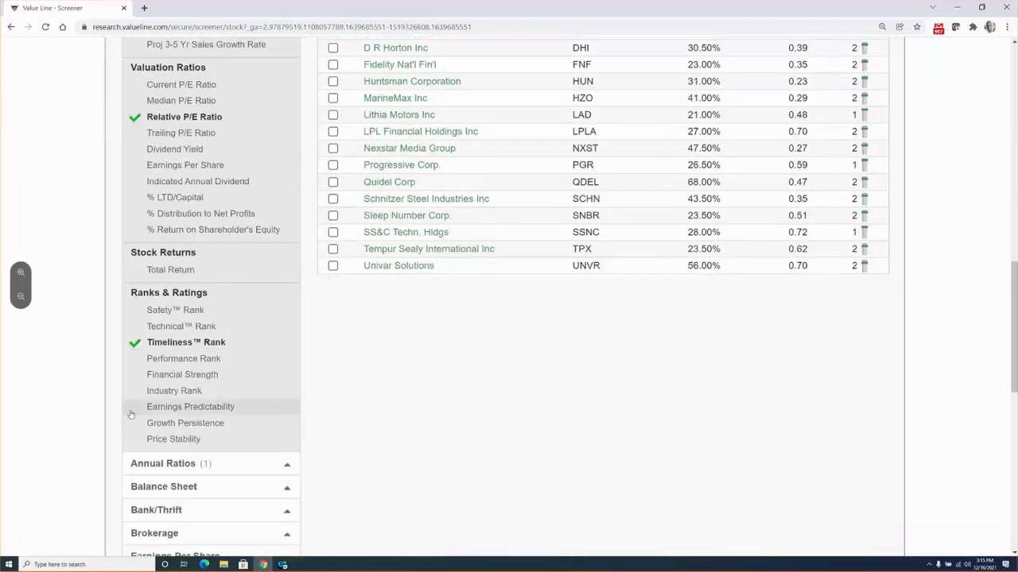
# Add Financial Strength grades A++, A+ and A, leaving ABBV, AMAT, BAC, DHI and PGR.
pyautogui.click(175, 379)
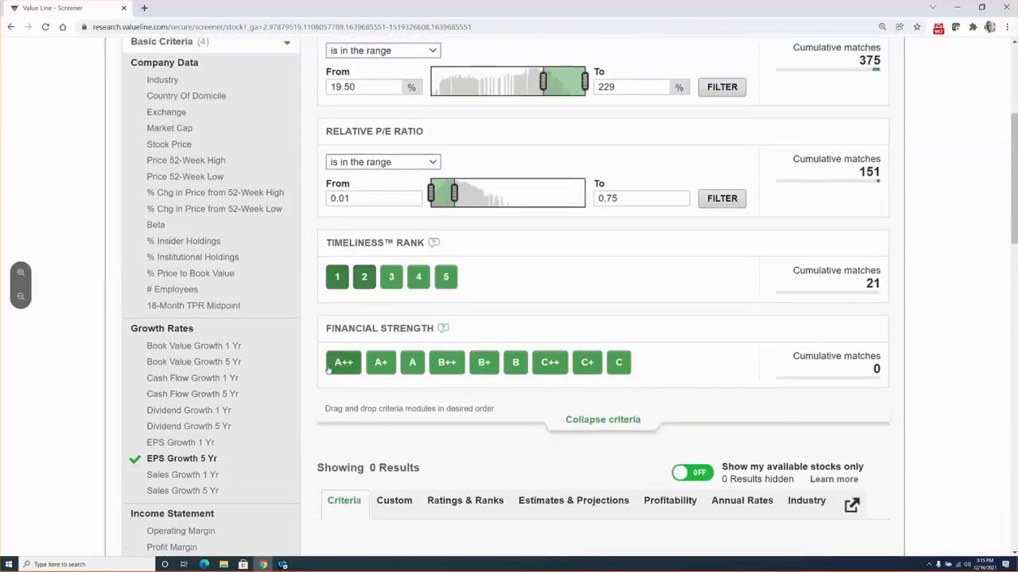
pyautogui.click(336, 366)
pyautogui.click(418, 368)
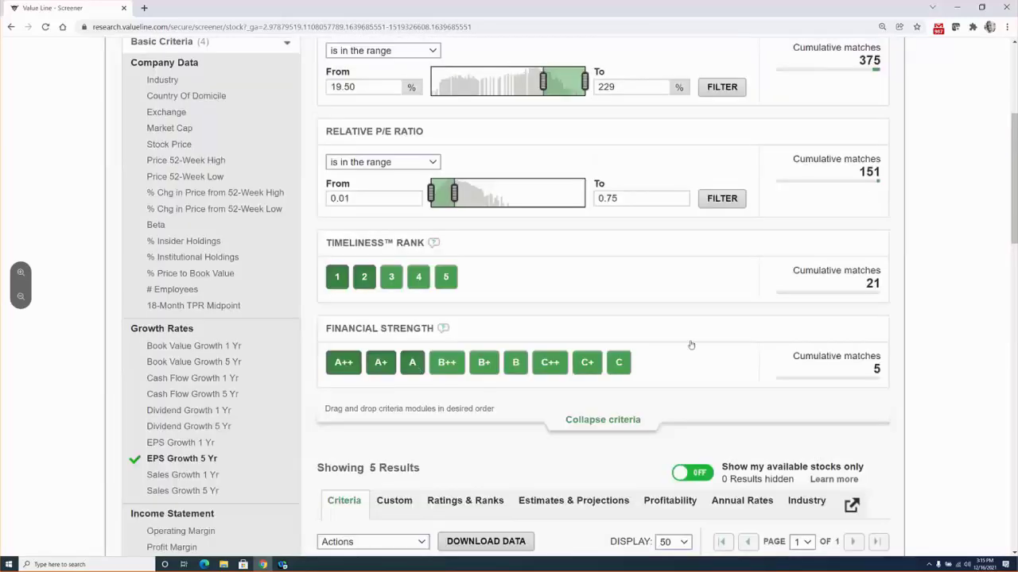
pyautogui.scroll(-2, 710, 329)
pyautogui.scroll(-1, 710, 329)
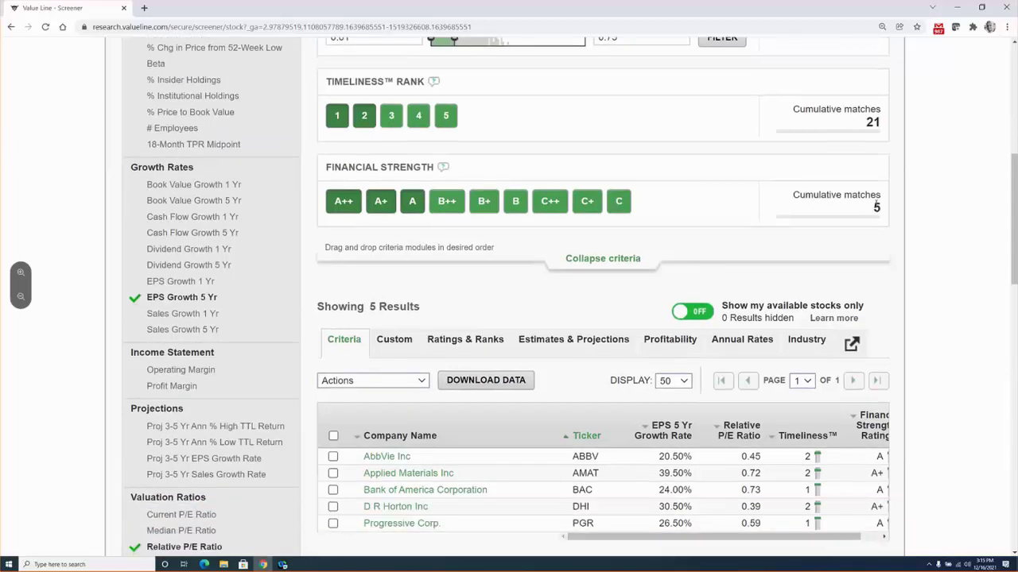
pyautogui.doubleClick(877, 208)
pyautogui.doubleClick(876, 208)
# Review the five results, highlight AbbVie's ticker ABBV, and scroll back to the top.
pyautogui.click(857, 263)
pyautogui.scroll(-1, 370, 452)
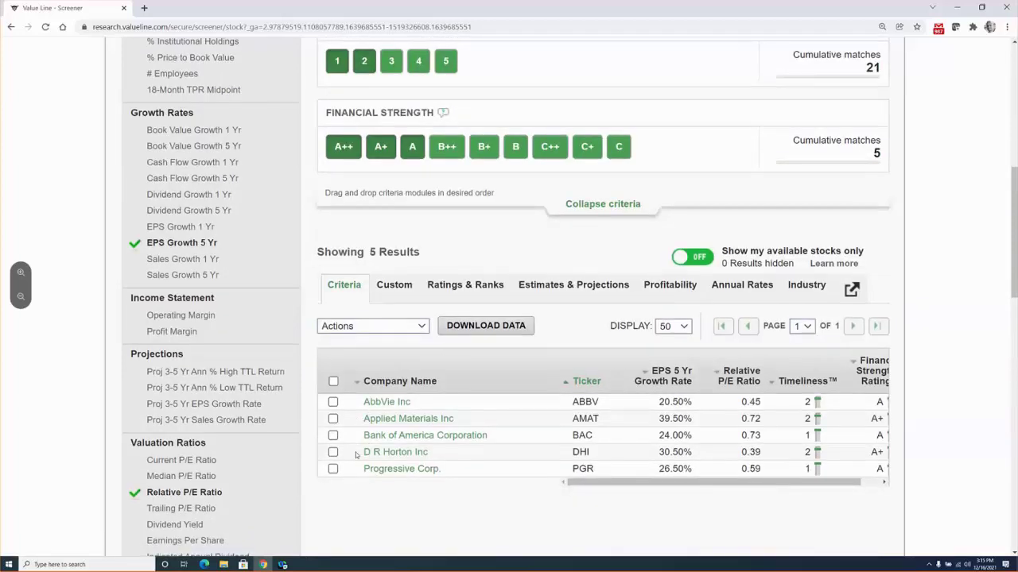
pyautogui.scroll(-2, 355, 447)
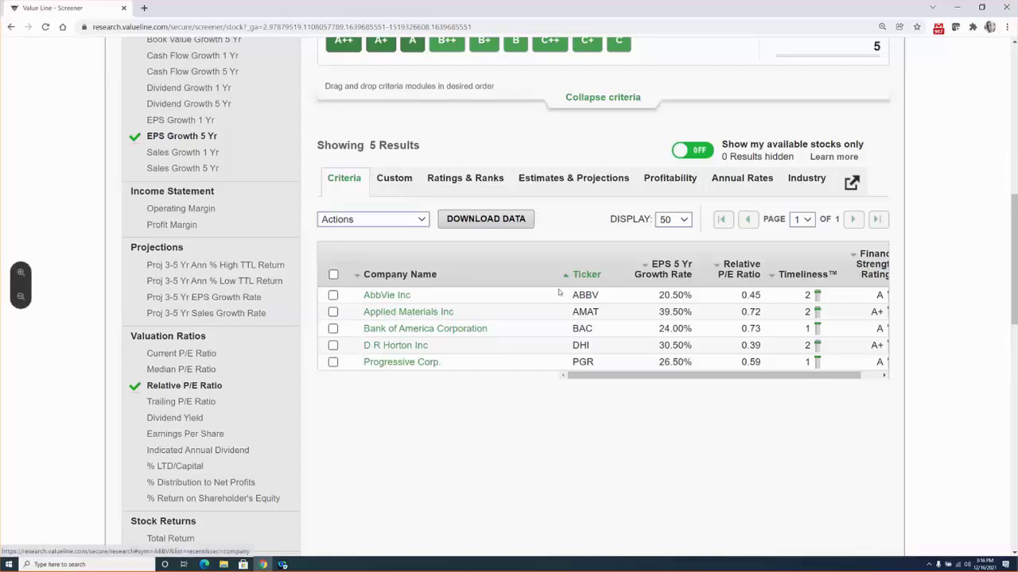
pyautogui.moveTo(573, 295); pyautogui.dragTo(602, 297)
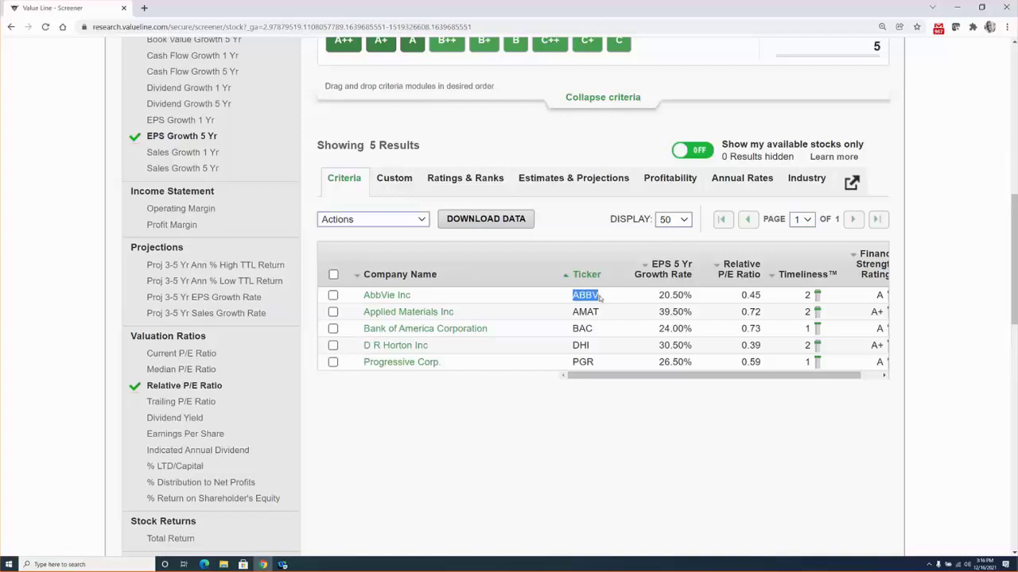
pyautogui.scroll(5, 611, 334)
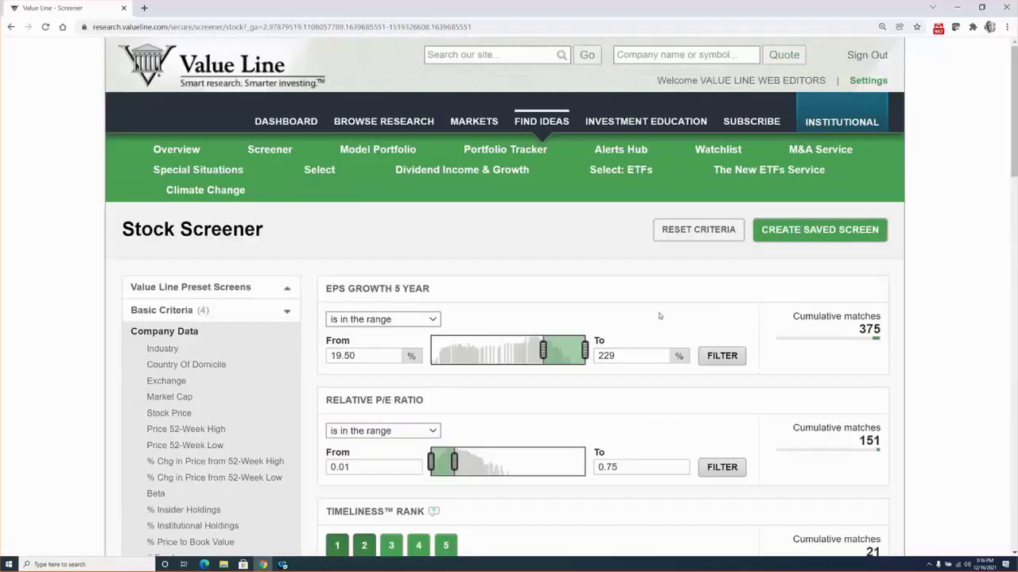
# Save the current five-stock screen as 'ABBV' and scroll down to its results table.
pyautogui.click(795, 233)
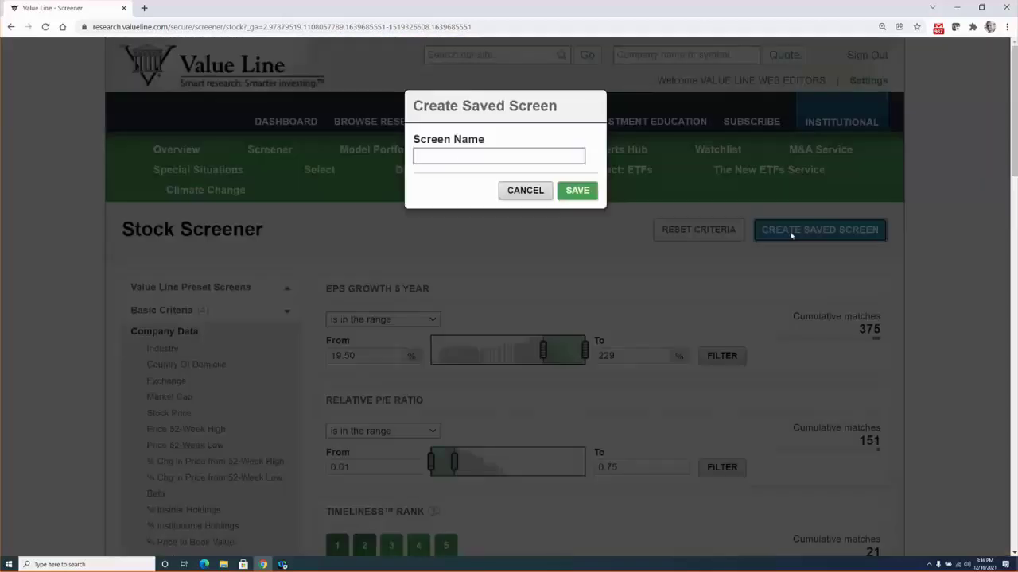
pyautogui.click(453, 155)
pyautogui.write('ABBV')
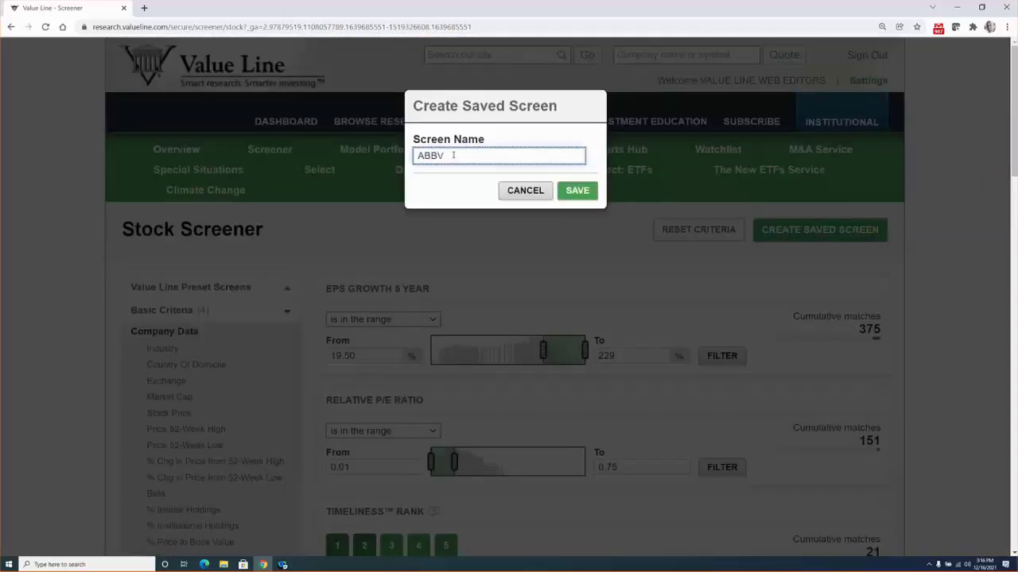
pyautogui.click(578, 190)
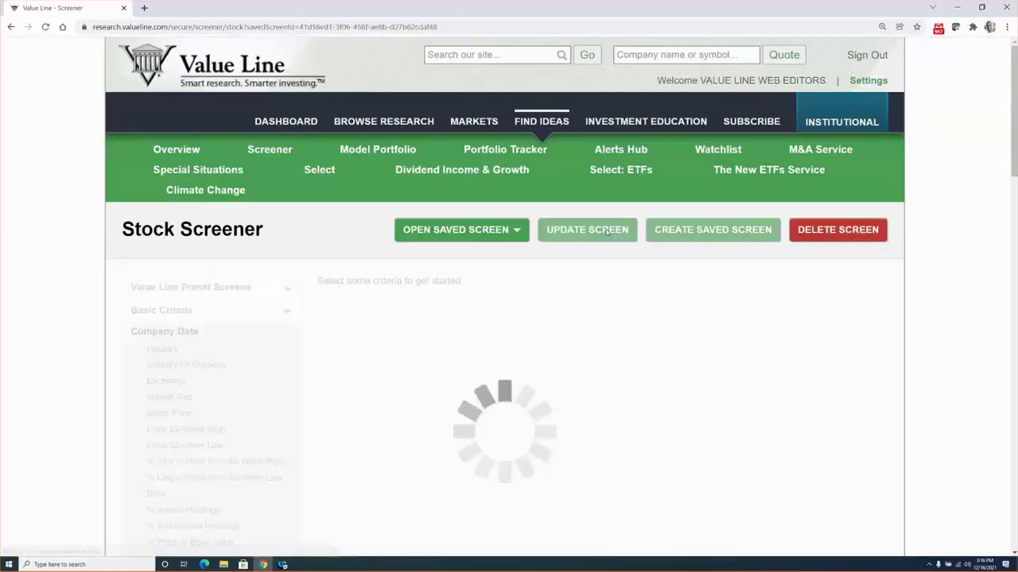
pyautogui.scroll(-4, 606, 232)
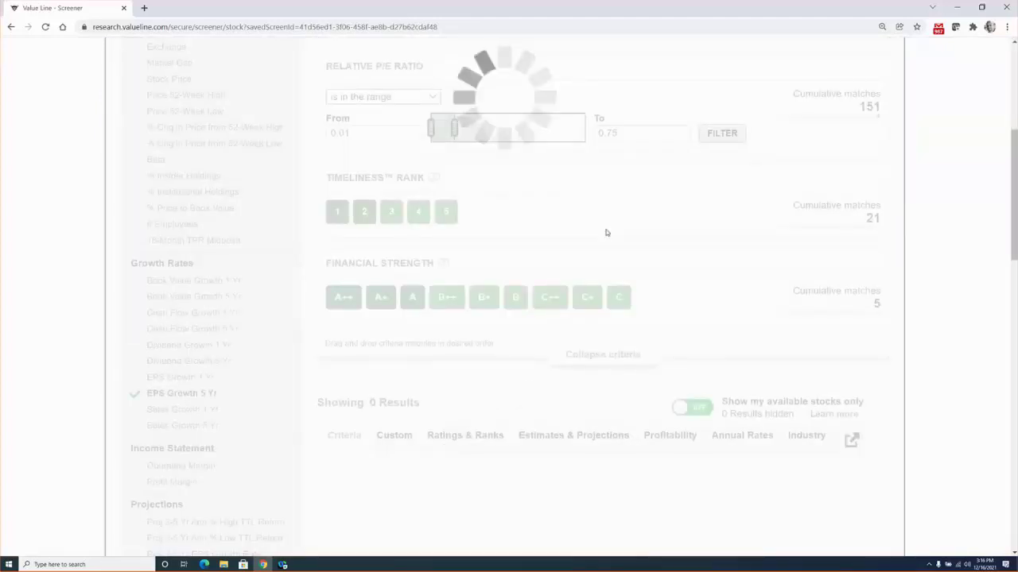
pyautogui.scroll(-3, 606, 232)
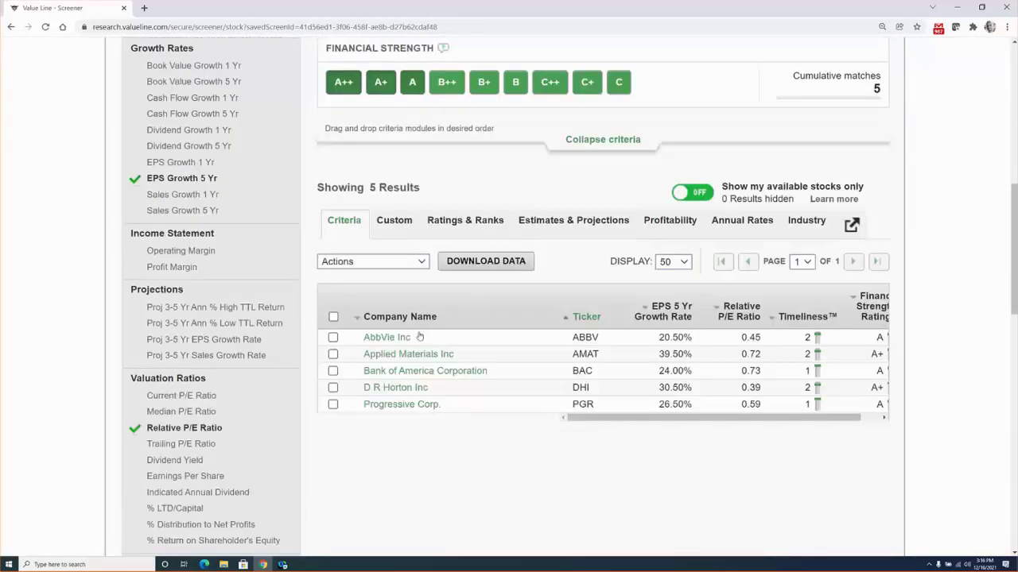
# Open AbbVie's research page, note its $131.29 last price, and list the available PDF reports.
pyautogui.click(406, 340)
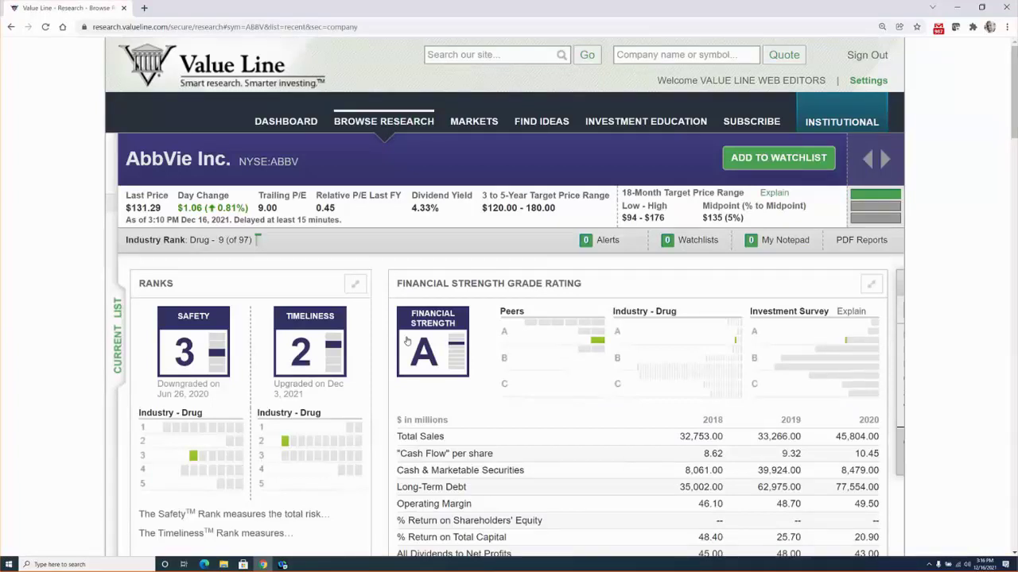
pyautogui.scroll(-2, 407, 340)
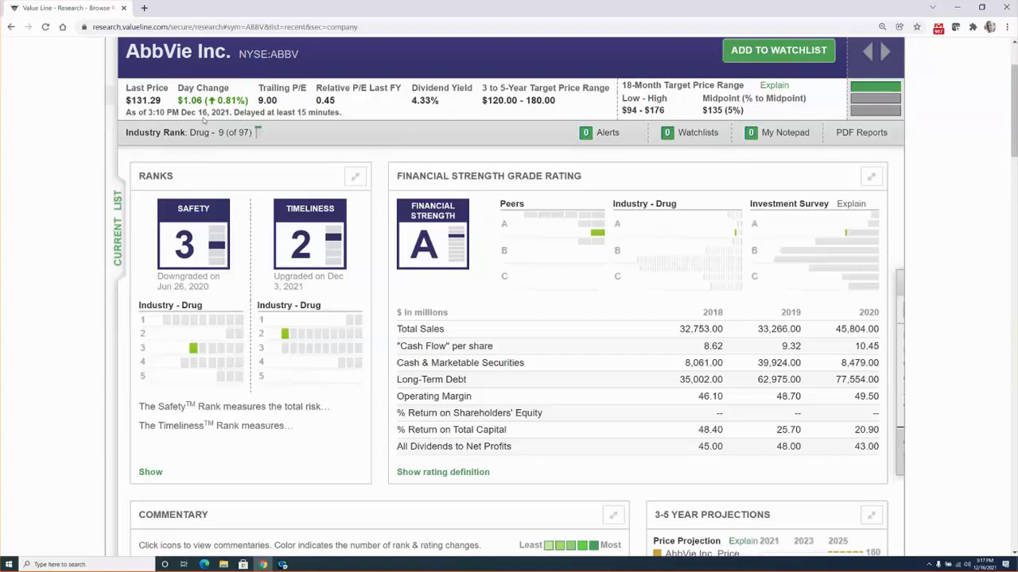
pyautogui.moveTo(125, 101); pyautogui.dragTo(162, 101)
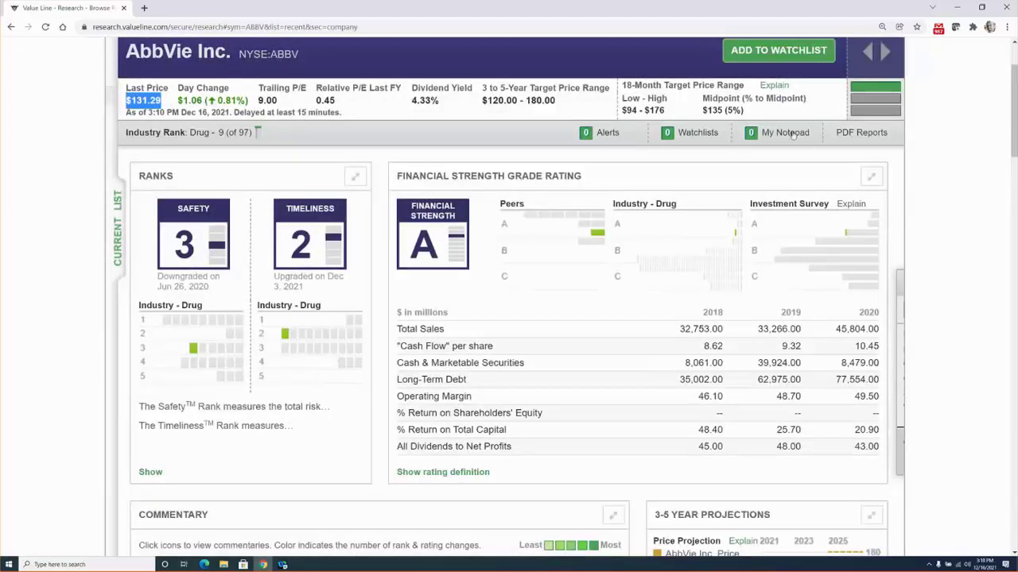
pyautogui.click(840, 134)
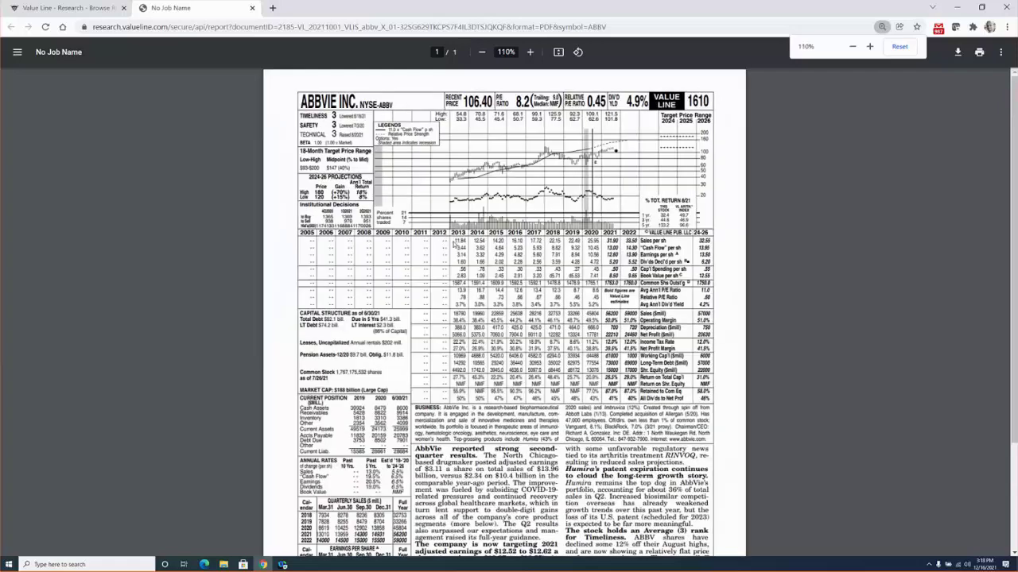
pyautogui.hotkey('ctrl', '+')
pyautogui.hotkey('ctrl', '+')
pyautogui.hotkey('ctrl', '+')
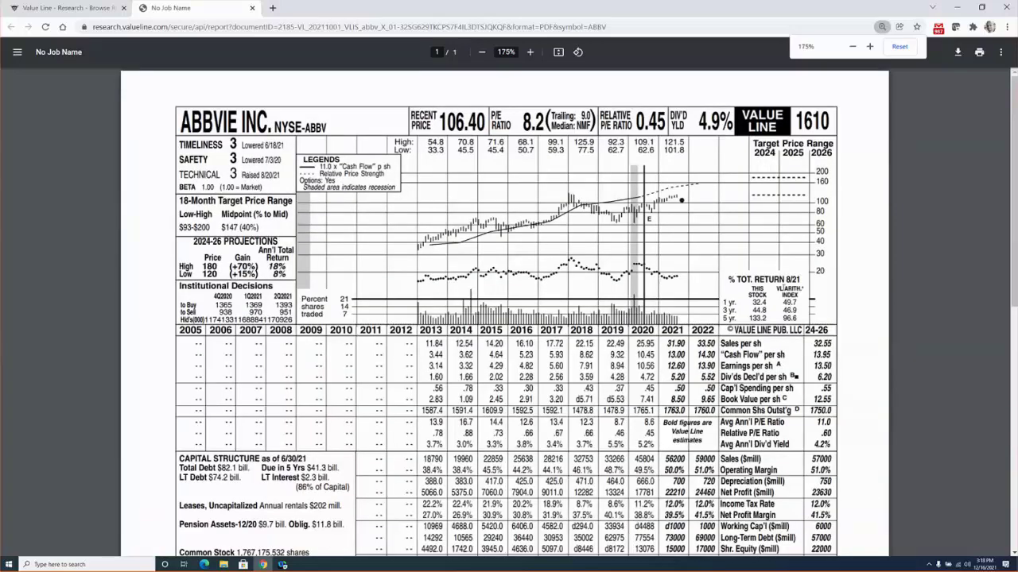
# Zoom into the PDF and highlight the 2022 EPS estimate 13.90 and 51.0% operating margin.
pyautogui.moveTo(1011, 206); pyautogui.dragTo(987, 228)
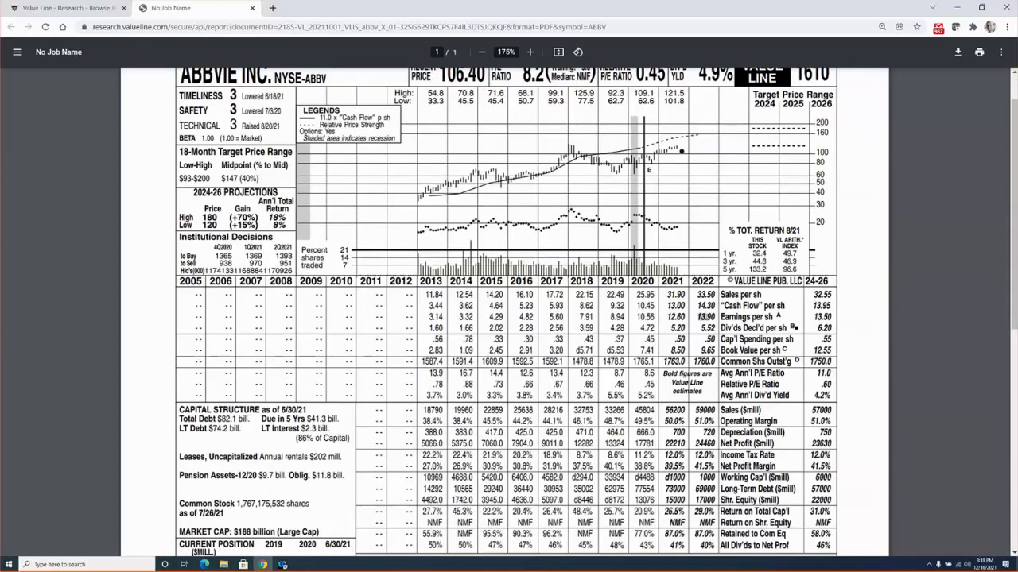
pyautogui.doubleClick(706, 317)
pyautogui.hotkey('ctrl', '+')
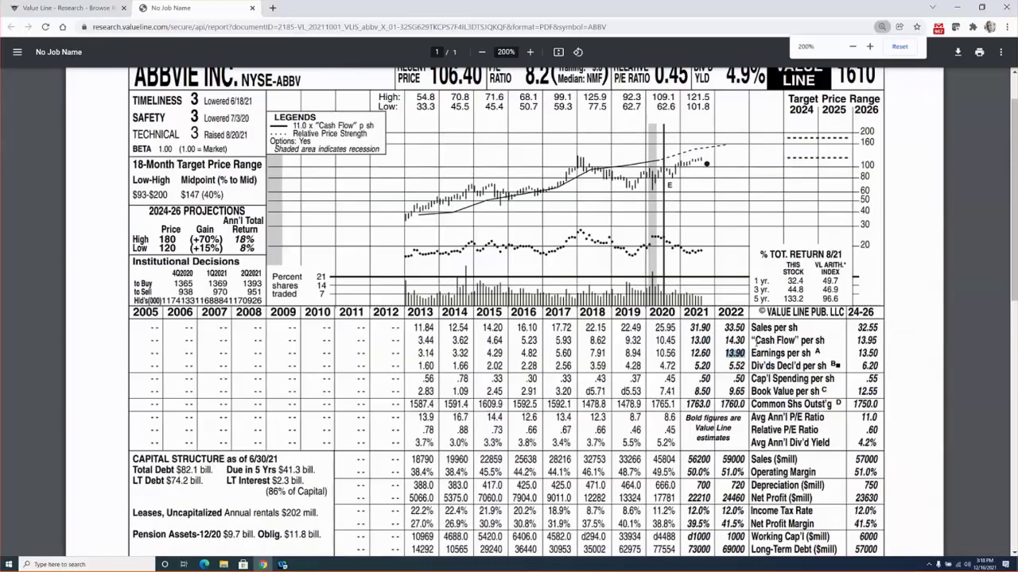
pyautogui.hotkey('ctrl', '+')
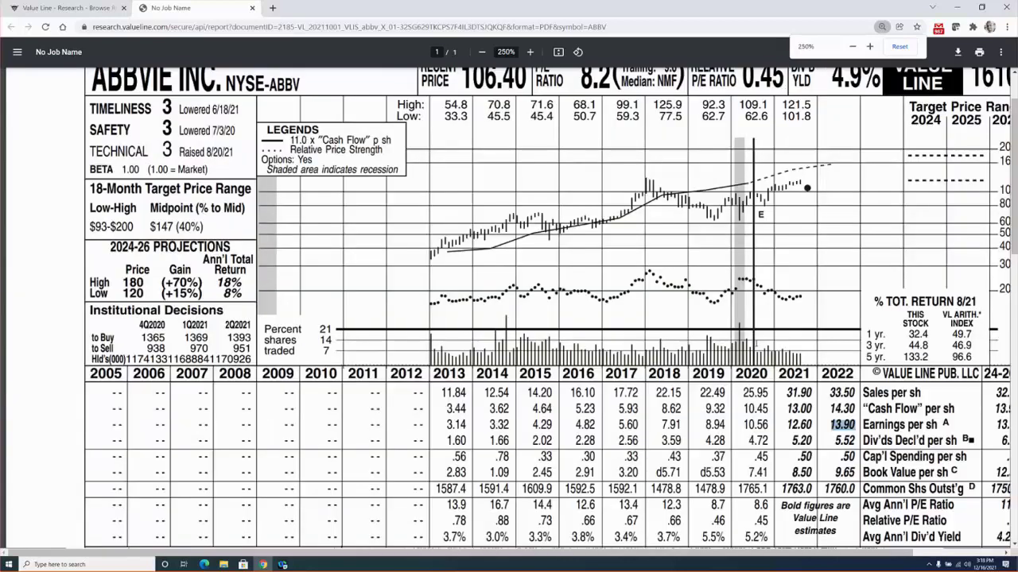
pyautogui.hotkey('ctrl', '-')
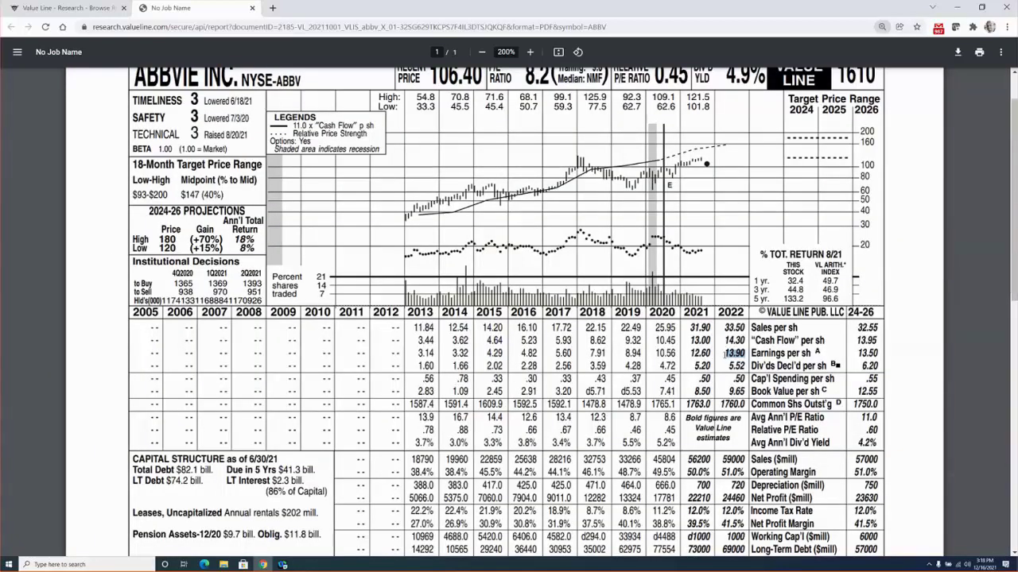
pyautogui.click(729, 473)
pyautogui.moveTo(728, 473); pyautogui.dragTo(742, 473)
# Highlight the Operating Margin row, Relative P/E Ratio, 5.2% dividend yield and 40% All Div'ds to Net Prof.
pyautogui.scroll(-1, 507, 313)
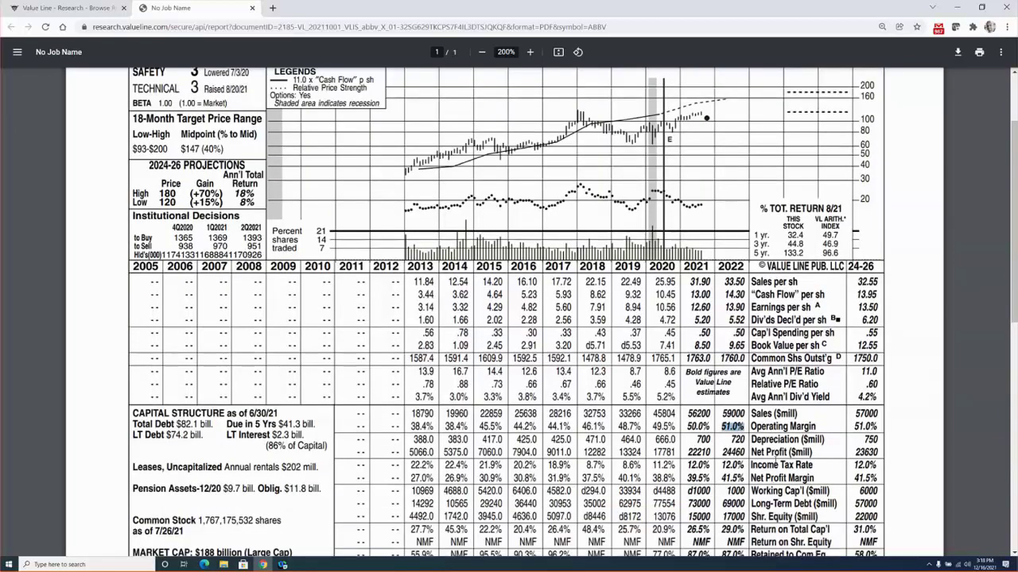
pyautogui.scroll(-4, 775, 461)
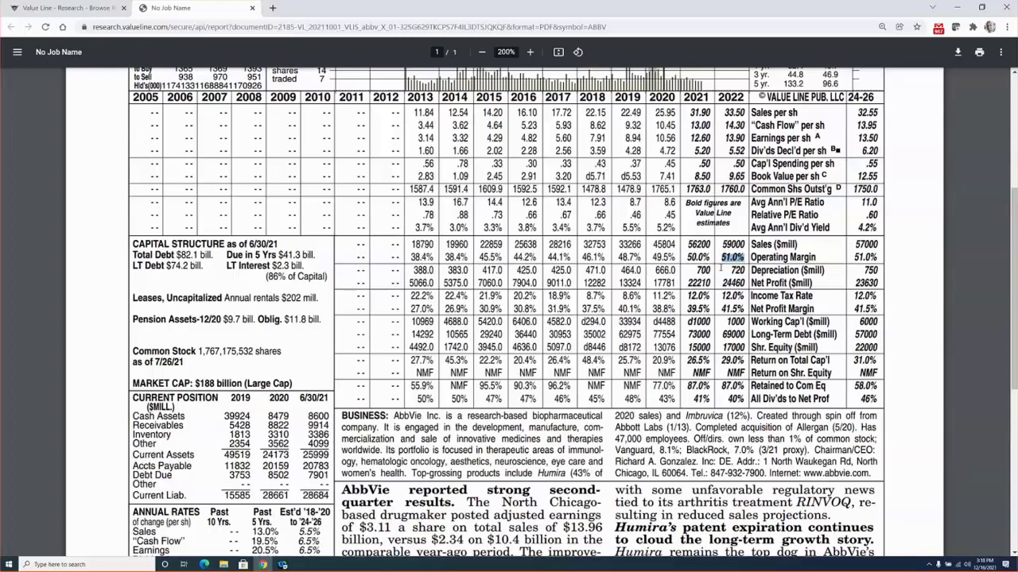
pyautogui.moveTo(744, 257); pyautogui.dragTo(816, 258)
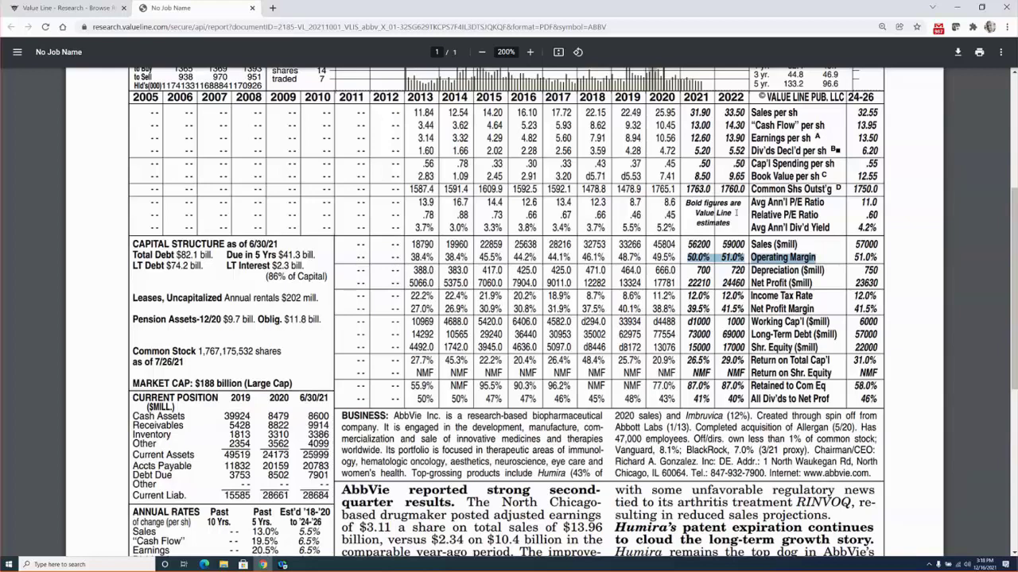
pyautogui.doubleClick(764, 215)
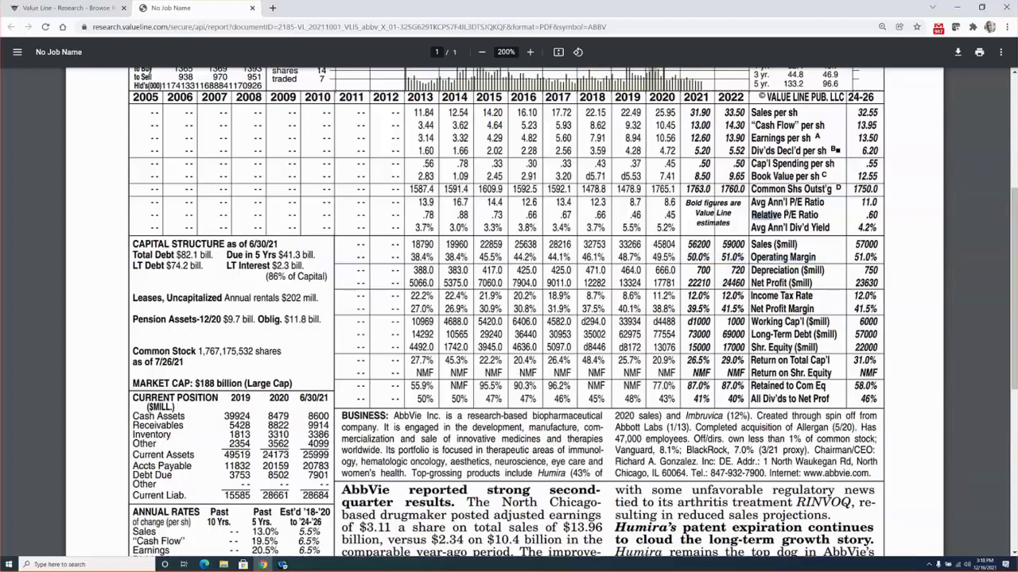
pyautogui.moveTo(781, 215); pyautogui.dragTo(819, 215)
pyautogui.moveTo(655, 228); pyautogui.dragTo(674, 228)
pyautogui.moveTo(728, 398); pyautogui.dragTo(828, 399)
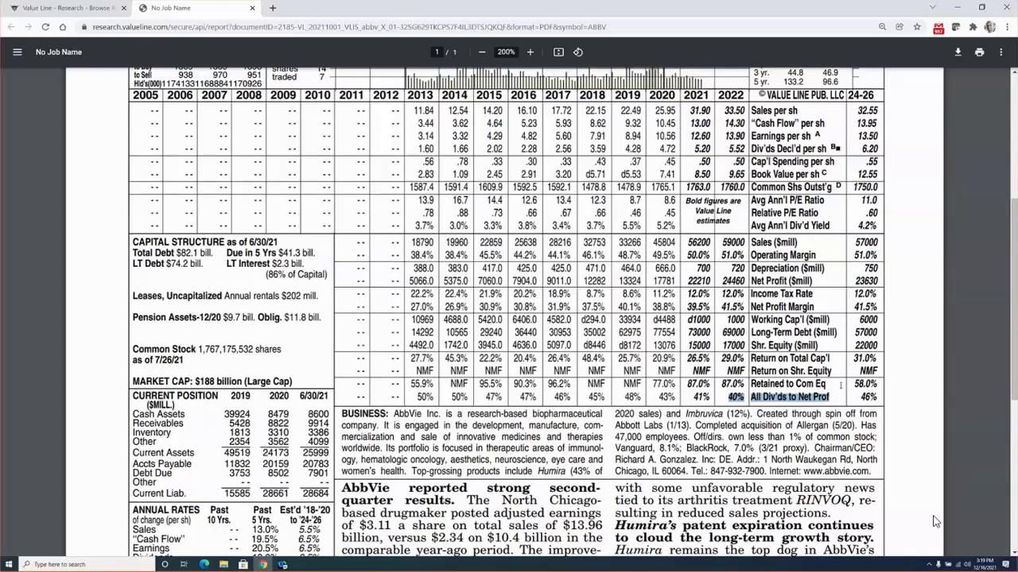
# Highlight the footer's Financial Strength and Earnings Predictability (100) ratings, then zoom back out to page one.
pyautogui.scroll(-4, 935, 522)
pyautogui.scroll(-1, 935, 522)
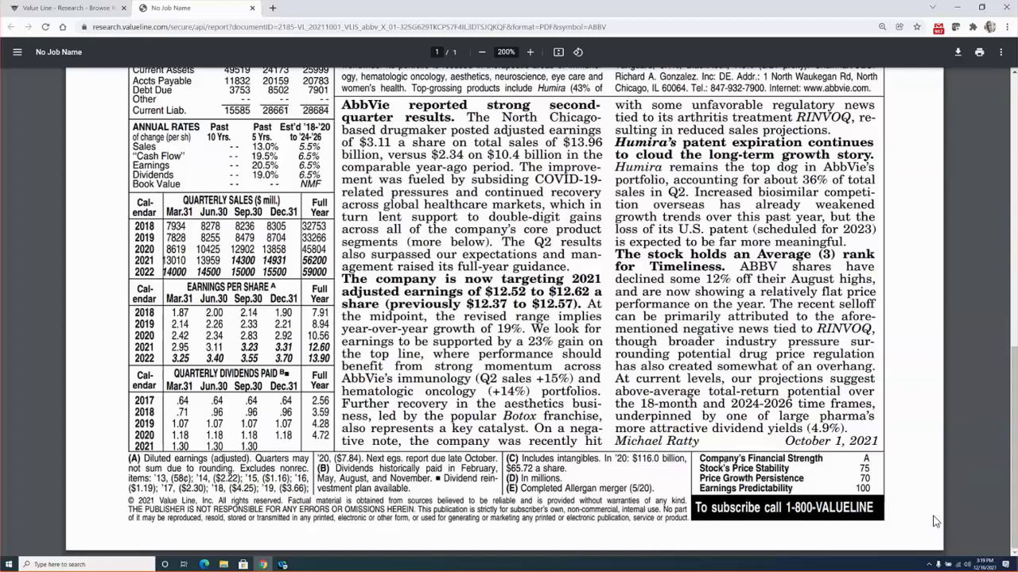
pyautogui.moveTo(699, 459); pyautogui.dragTo(840, 458)
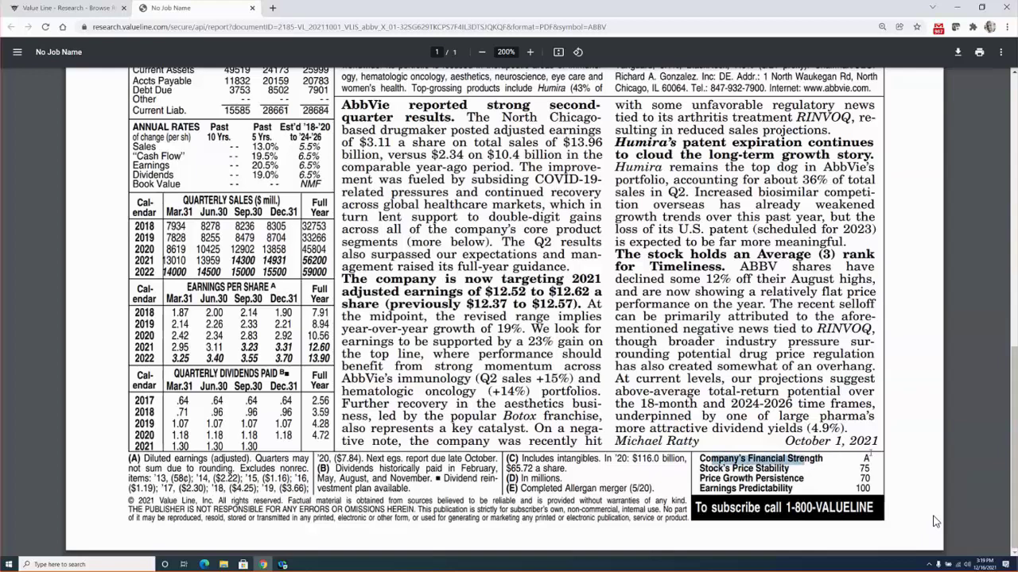
pyautogui.hotkey('ctrl', 'a')
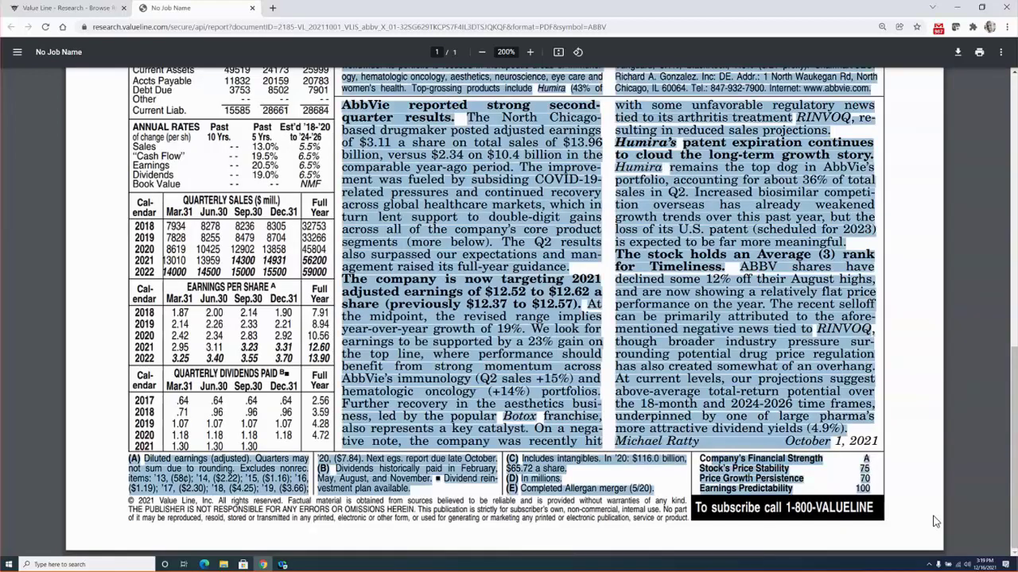
pyautogui.click(935, 521)
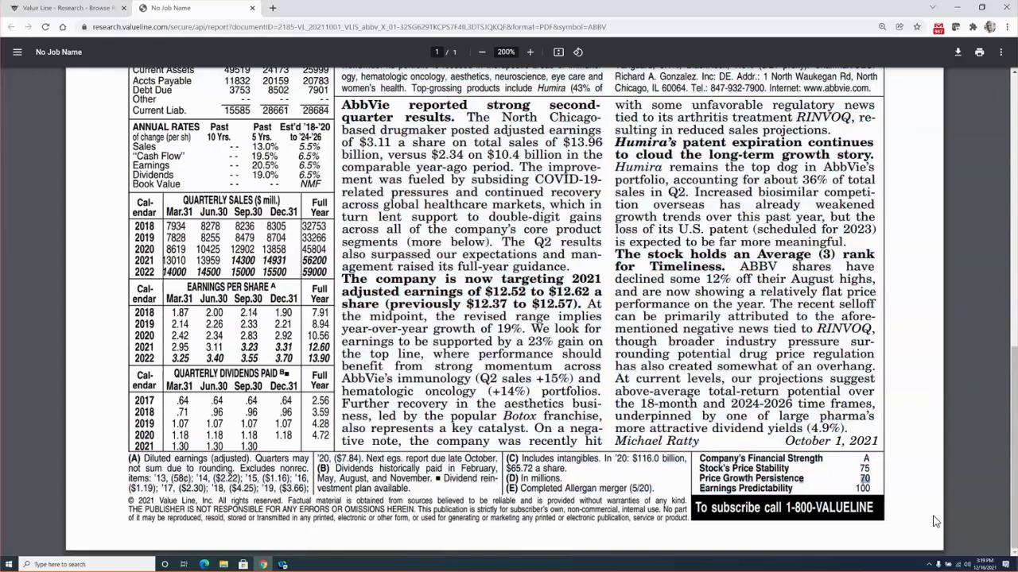
pyautogui.moveTo(872, 488); pyautogui.dragTo(699, 488)
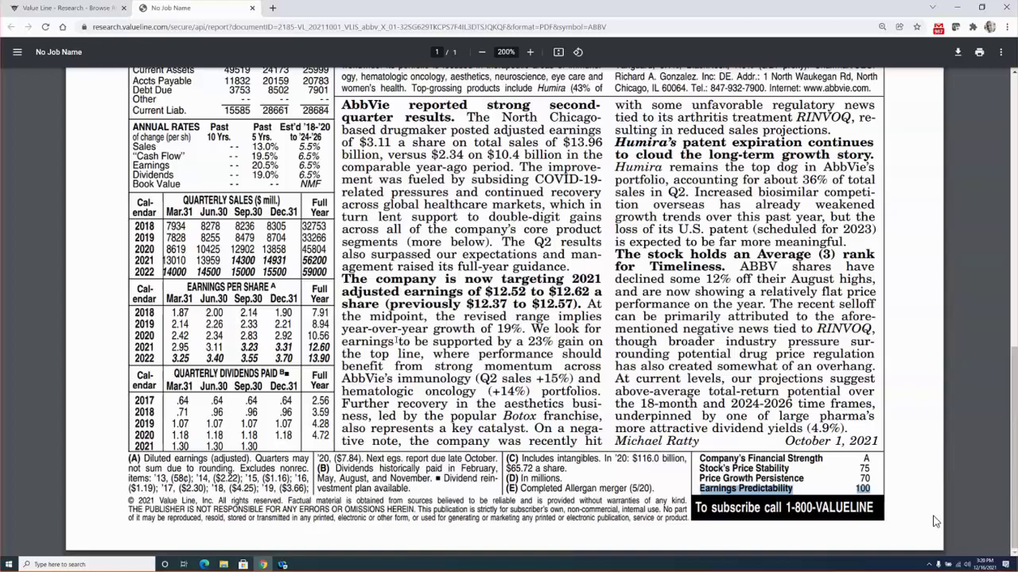
pyautogui.hotkey('ctrl', '-')
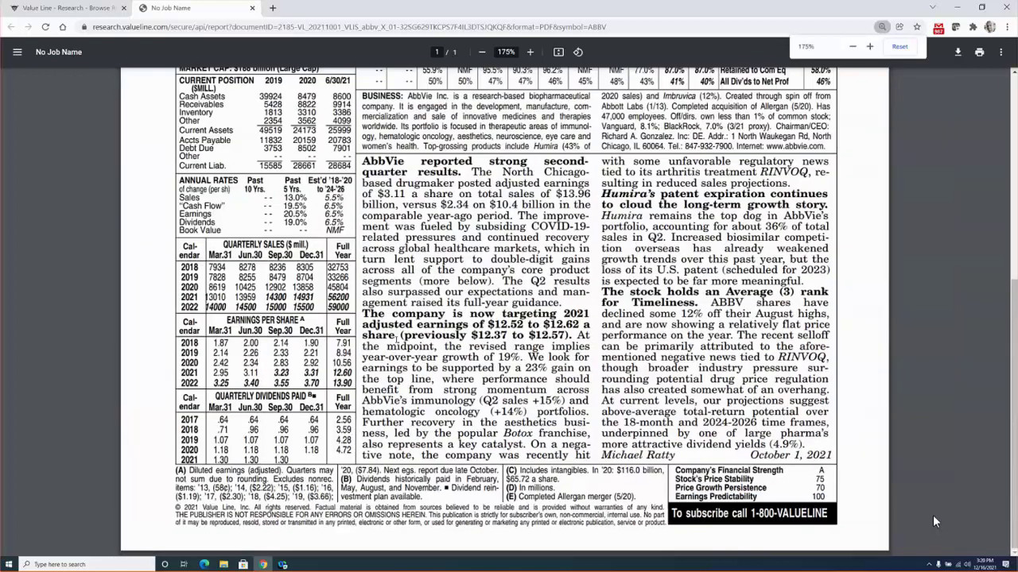
pyautogui.scroll(10, 935, 521)
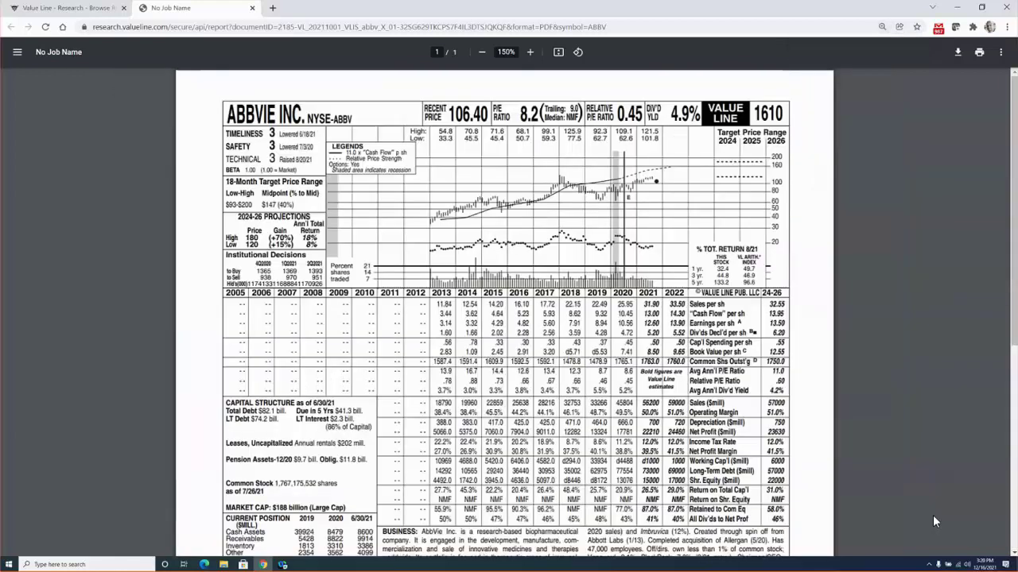
# Return to the AbbVie research page and highlight its 18-Month Target Price Range label.
pyautogui.click(70, 8)
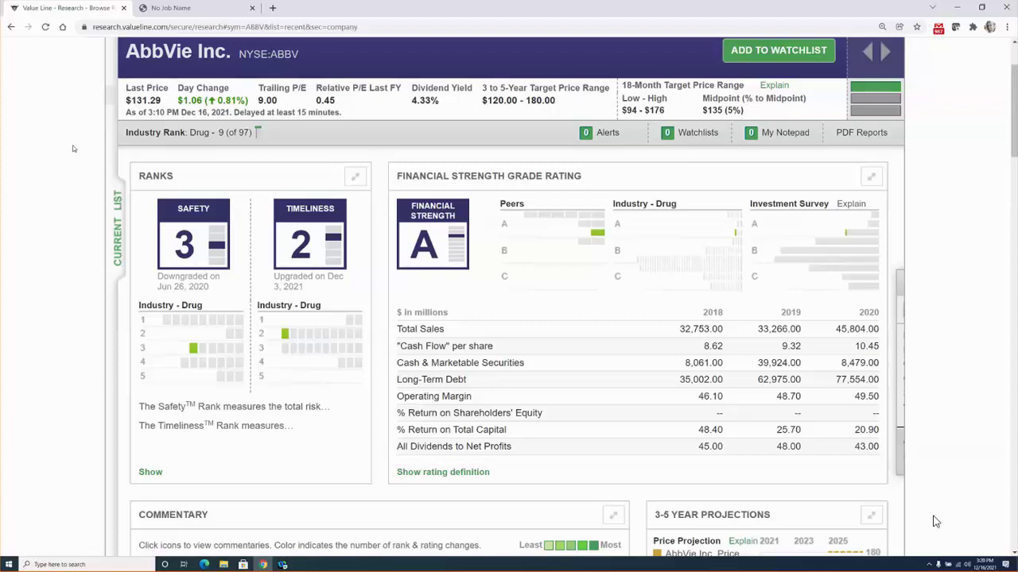
pyautogui.scroll(2, 935, 521)
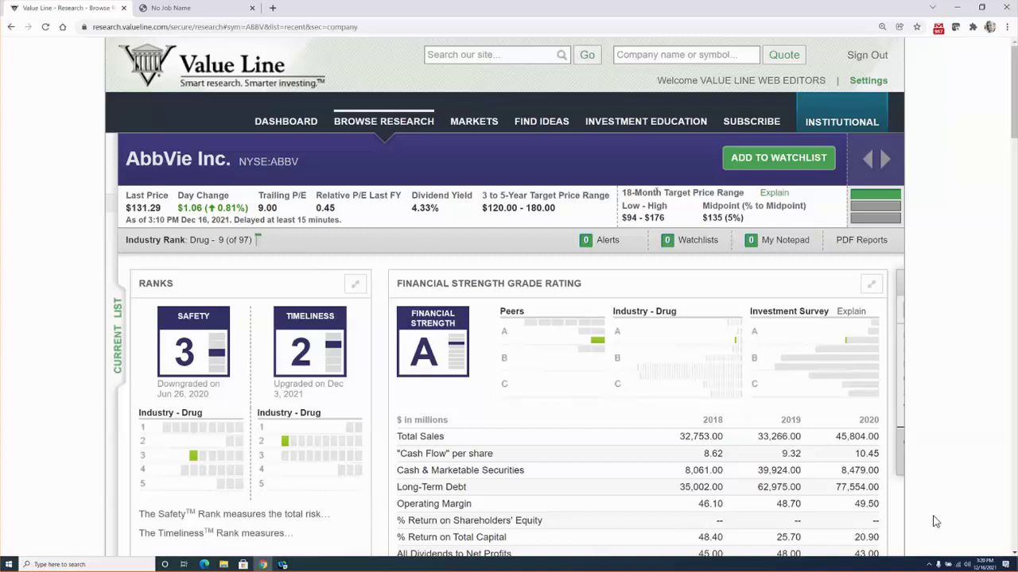
pyautogui.moveTo(622, 192); pyautogui.dragTo(744, 192)
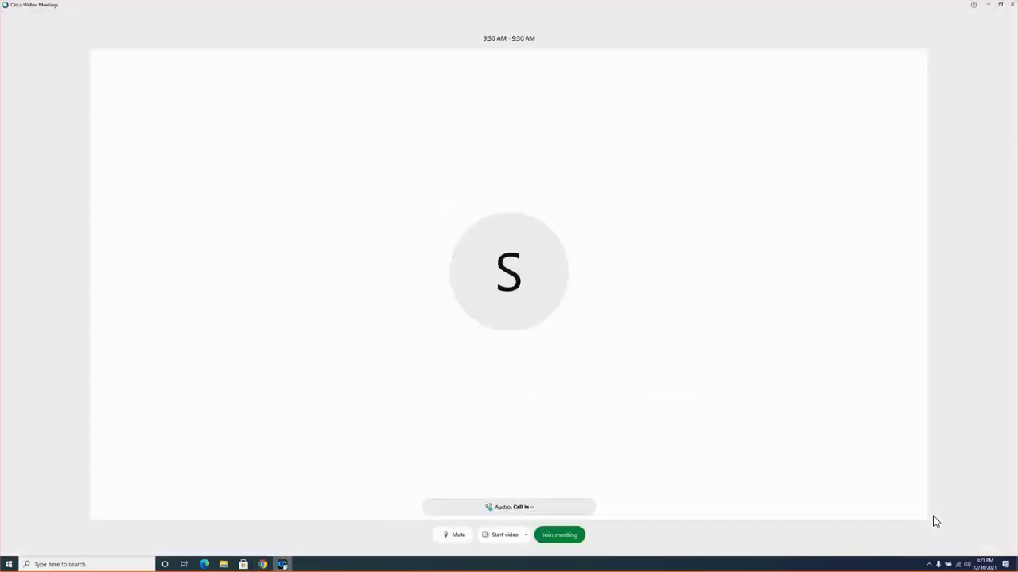
pyautogui.click(283, 566)
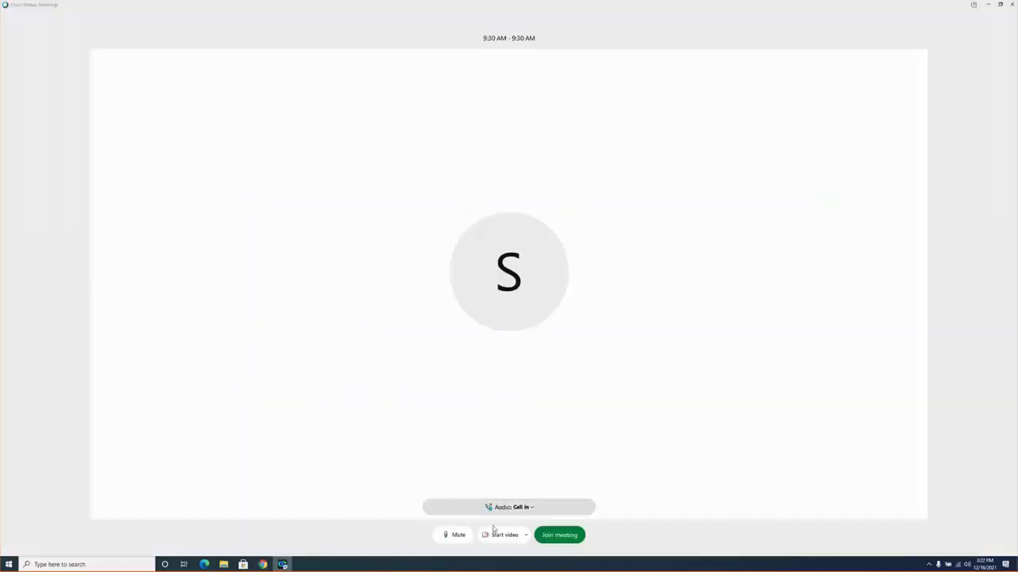
pyautogui.moveTo(285, 566)
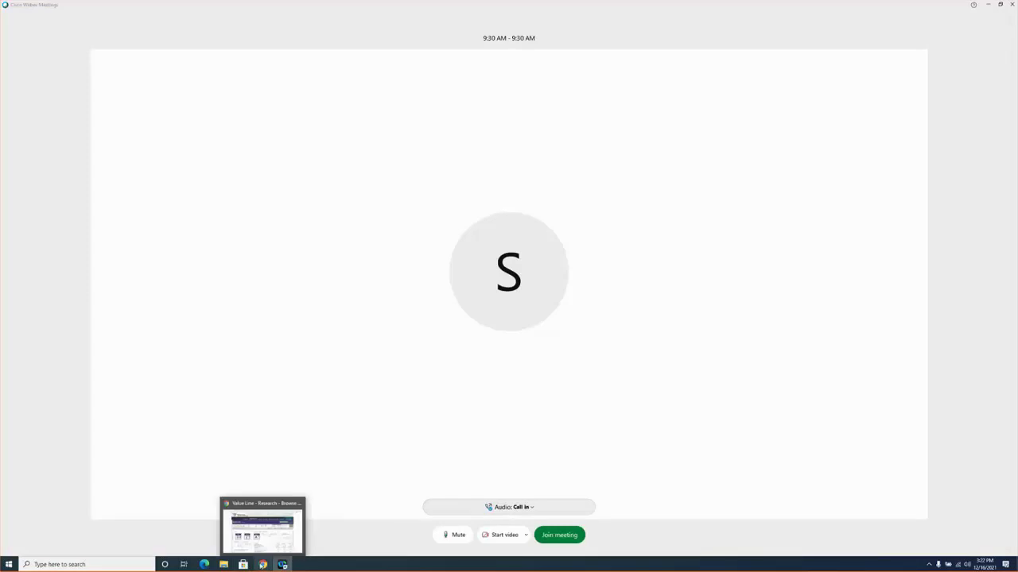
# Switch between the Webex meeting window and the AbbVie research page, ending back on AbbVie.
pyautogui.click(263, 565)
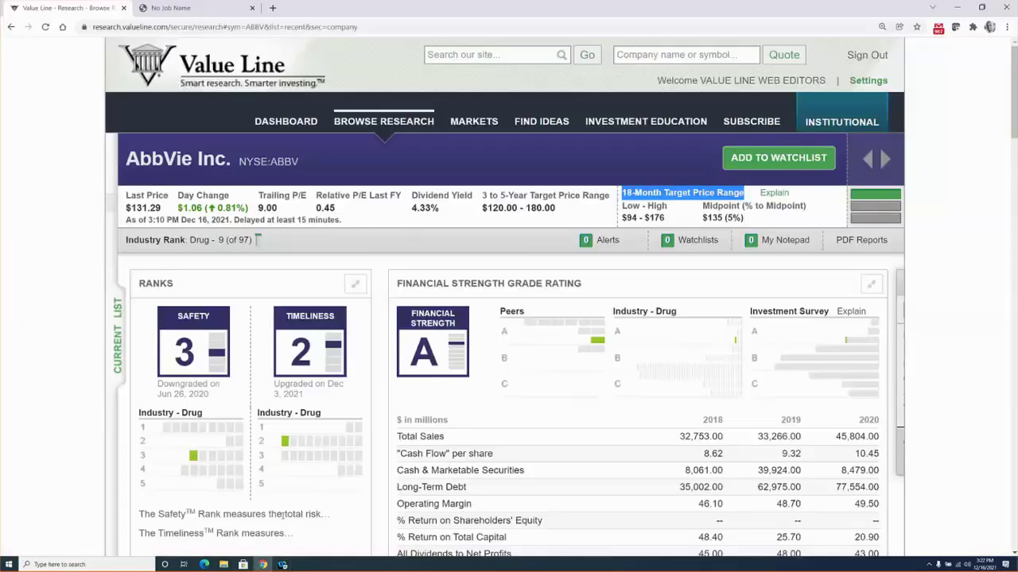
pyautogui.moveTo(284, 566)
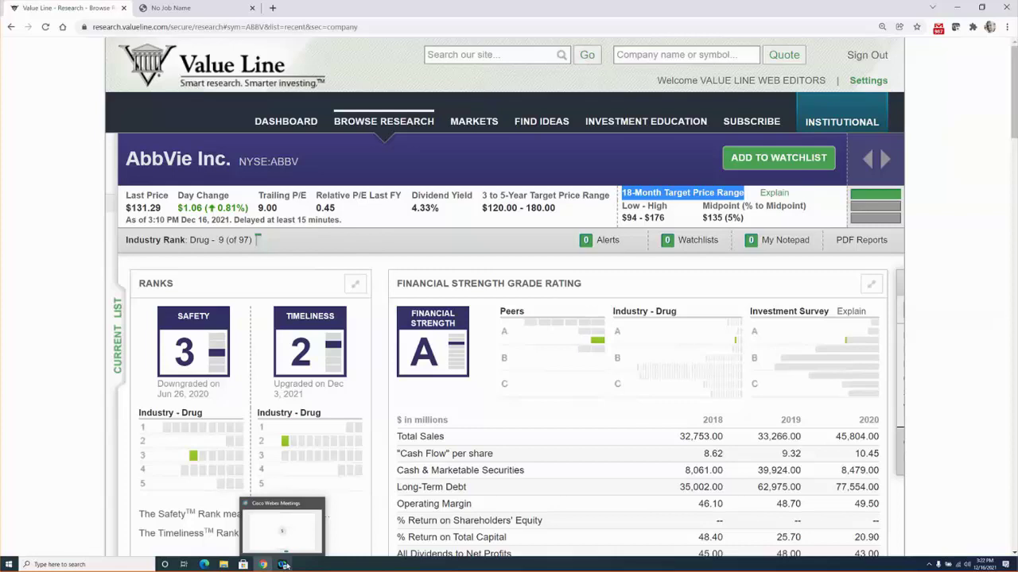
pyautogui.click(284, 565)
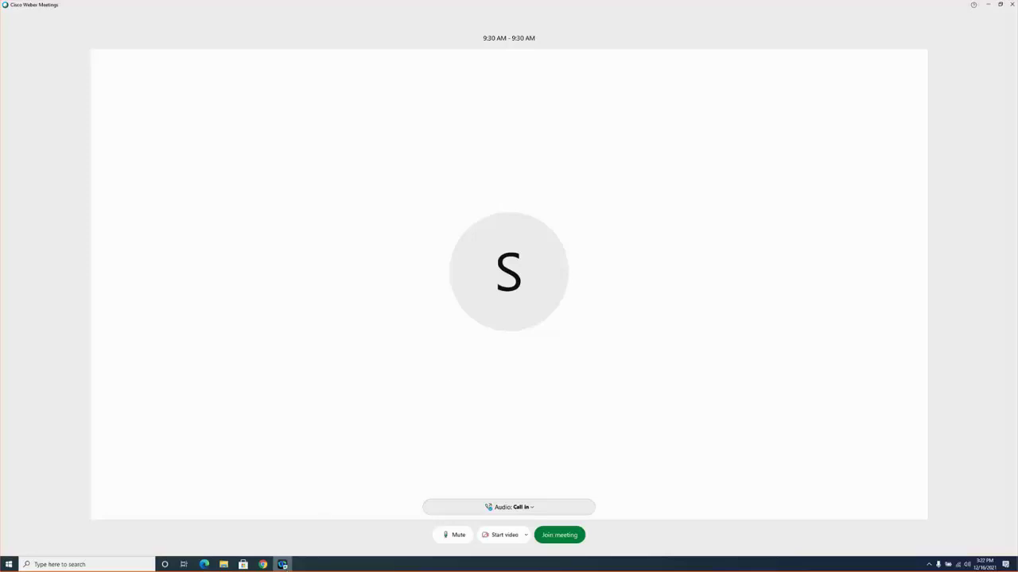
pyautogui.click(262, 564)
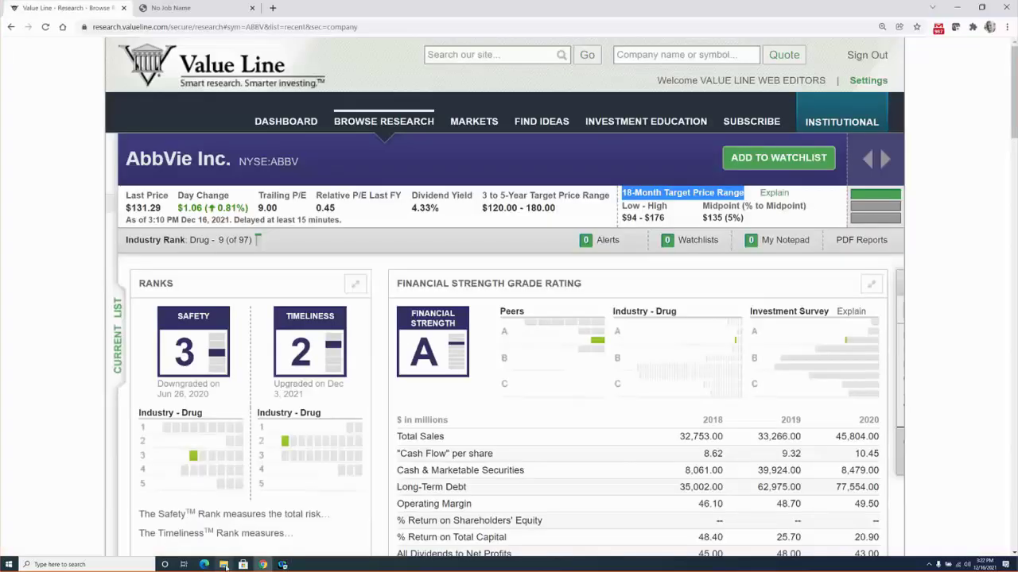
pyautogui.moveTo(282, 566)
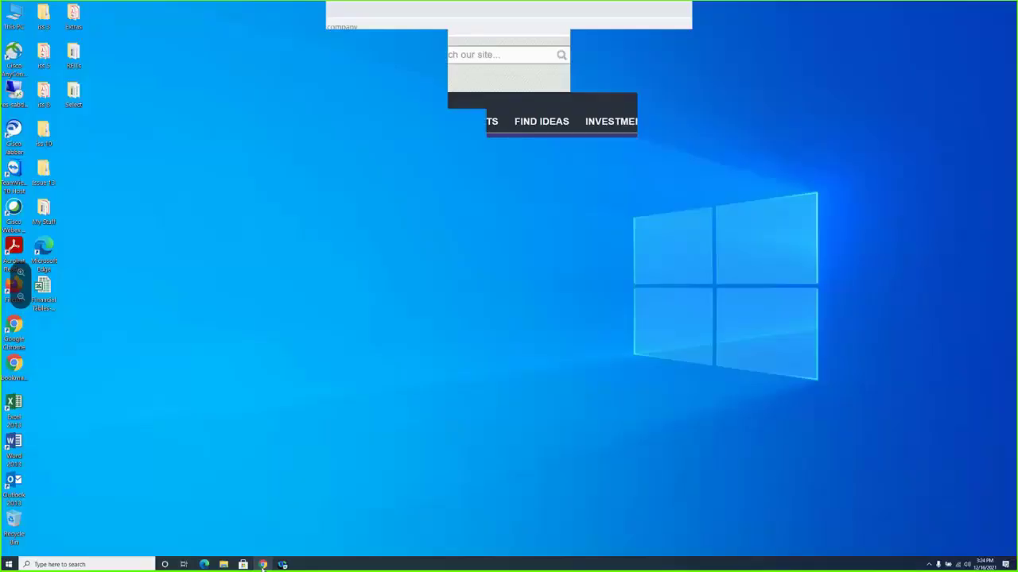
pyautogui.click(262, 565)
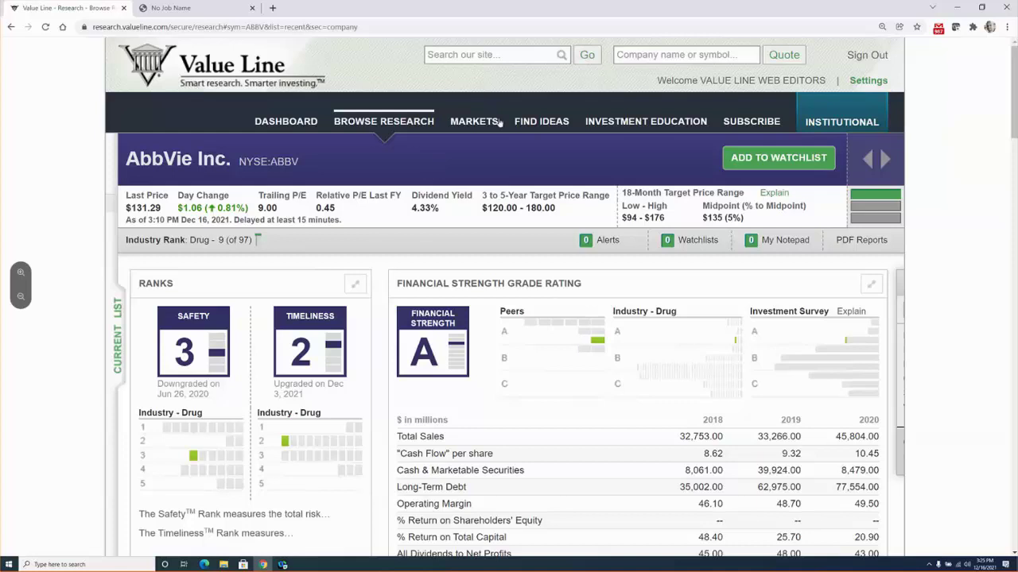
# Go to the Find Ideas section from the top navigation bar.
pyautogui.click(541, 122)
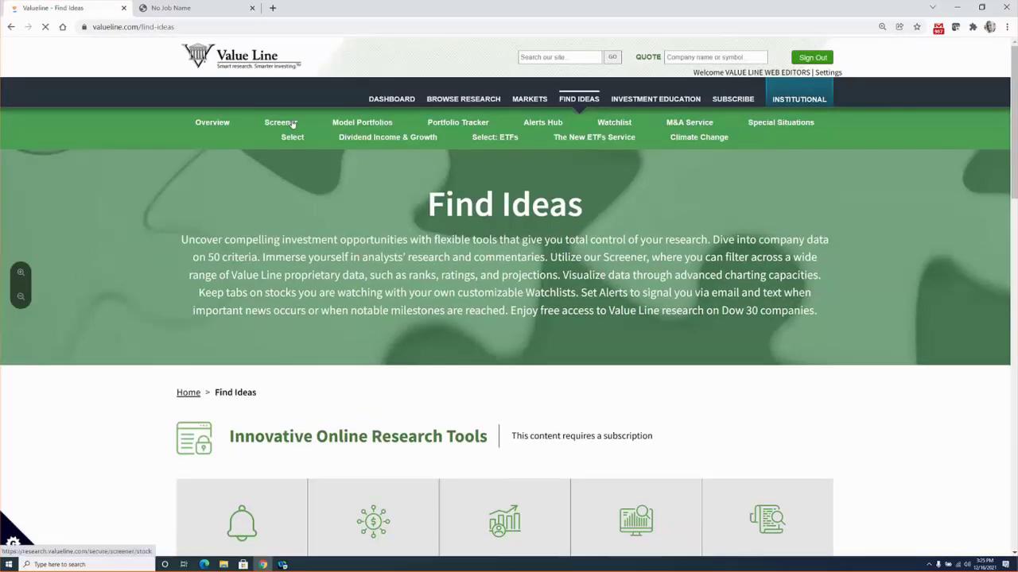
# Open the Stock Screener and add EPS Growth 5 Yr from the Growth Rates criteria.
pyautogui.click(292, 123)
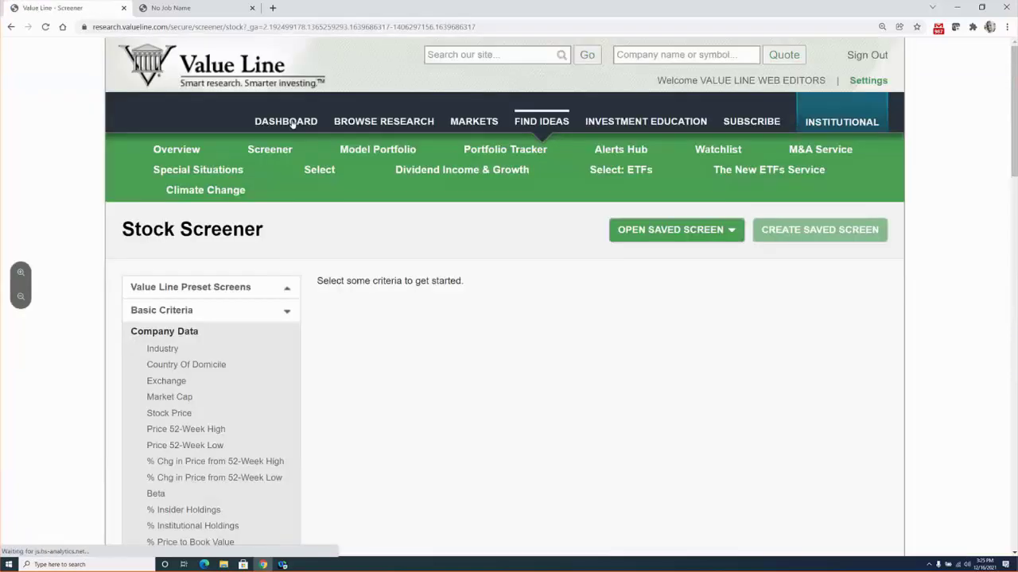
pyautogui.scroll(-4, 107, 254)
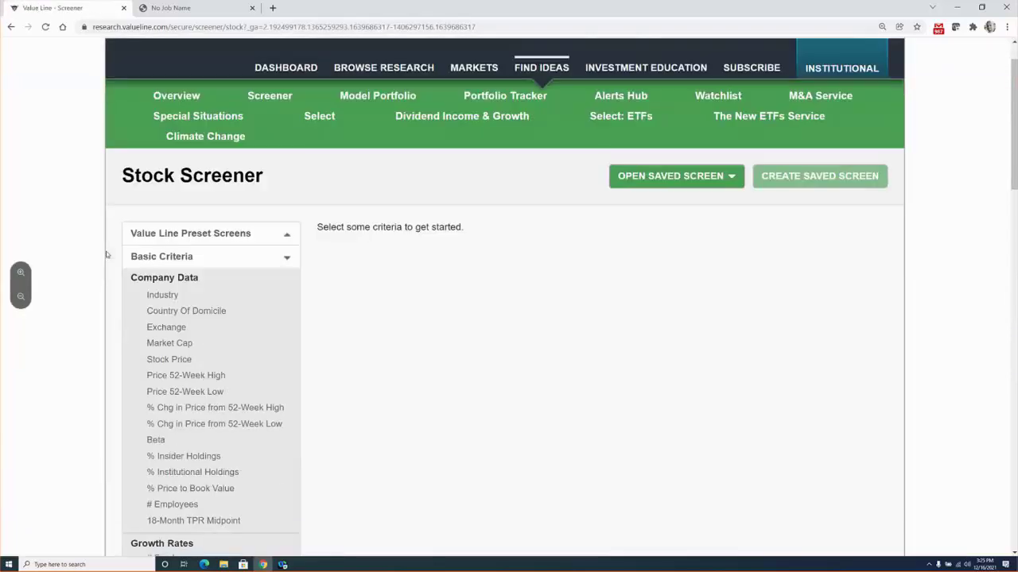
pyautogui.scroll(-3, 105, 274)
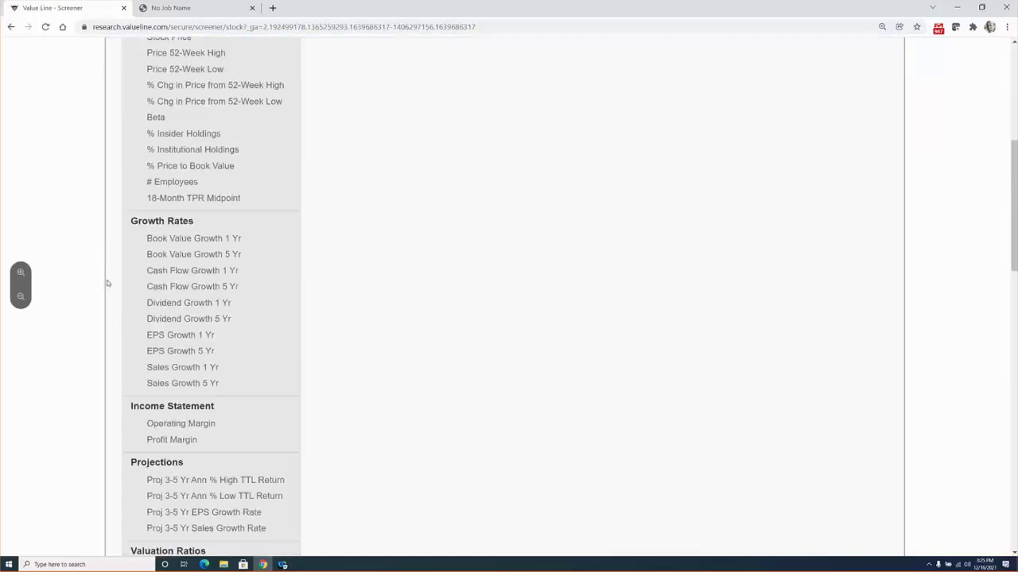
pyautogui.click(173, 352)
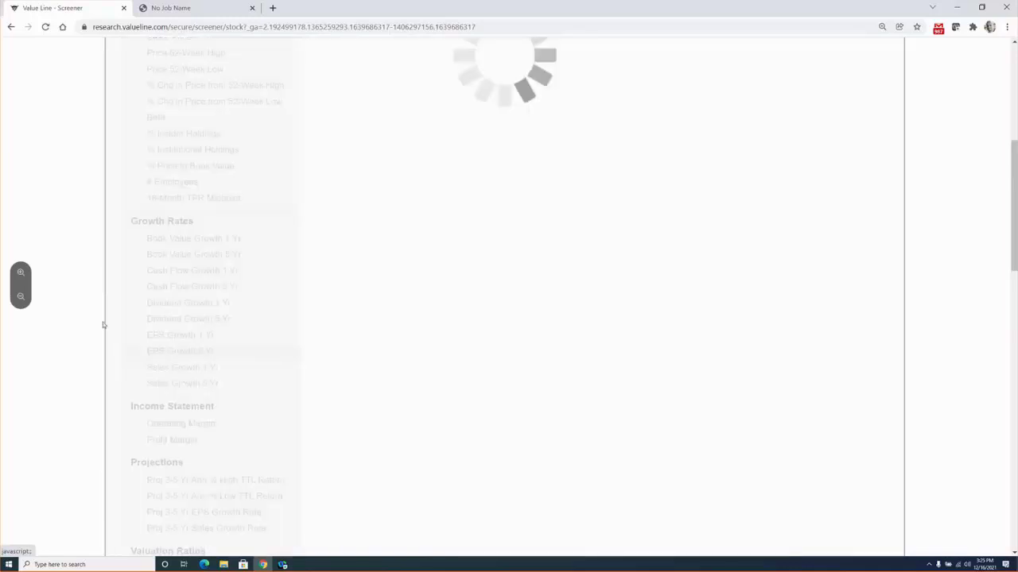
pyautogui.scroll(4, 409, 295)
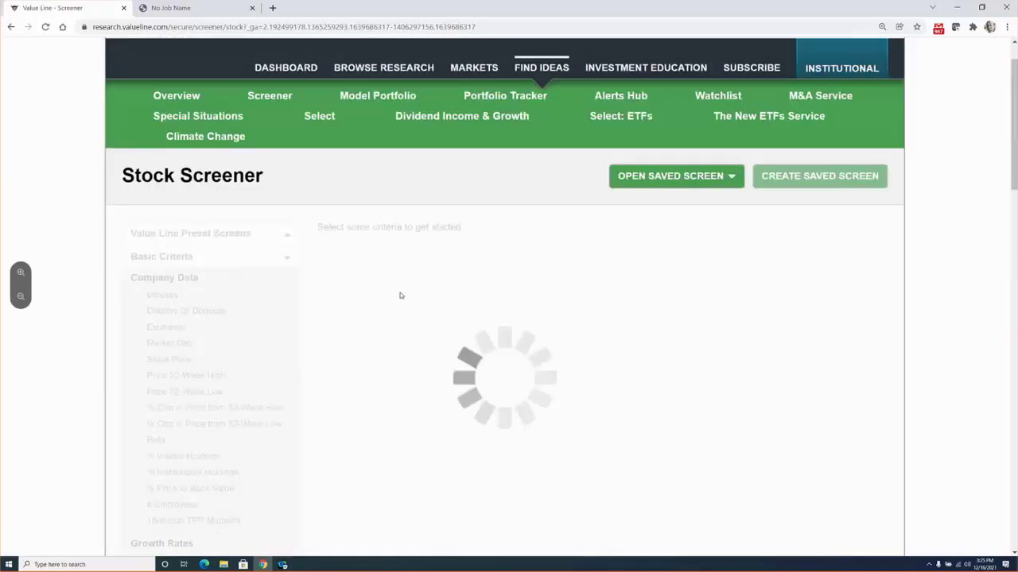
# Raise the 5-year EPS growth minimum to 20.25% and apply it, leaving 338 matching stocks.
pyautogui.scroll(-1, 419, 281)
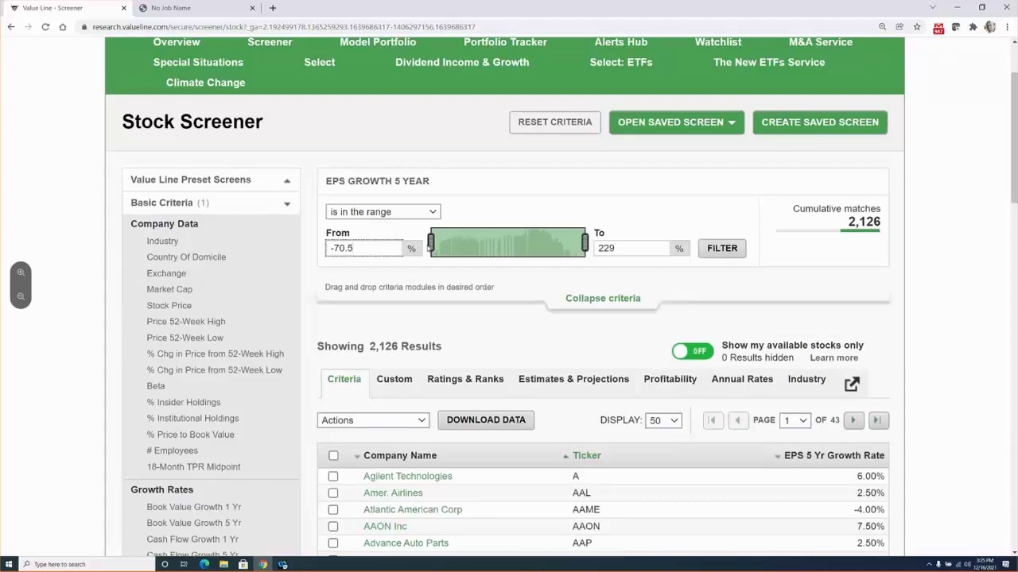
pyautogui.moveTo(430, 244); pyautogui.dragTo(545, 250)
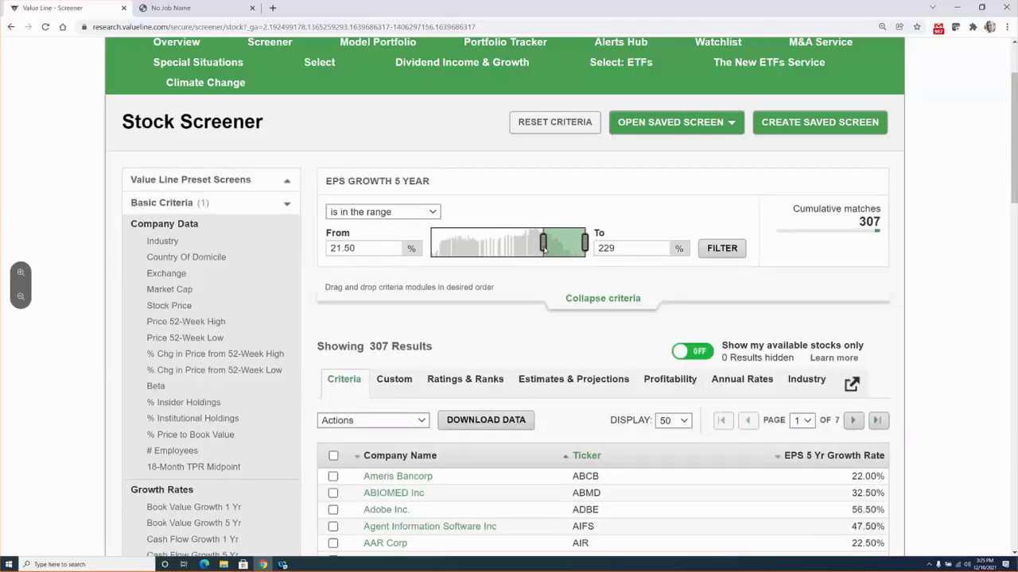
pyautogui.moveTo(544, 250); pyautogui.dragTo(544, 251)
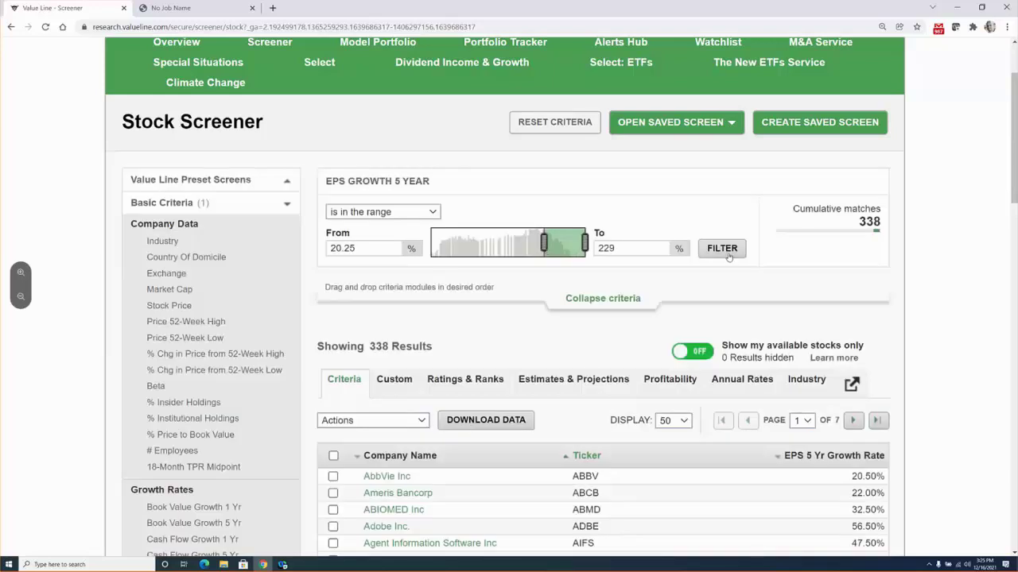
pyautogui.click(722, 249)
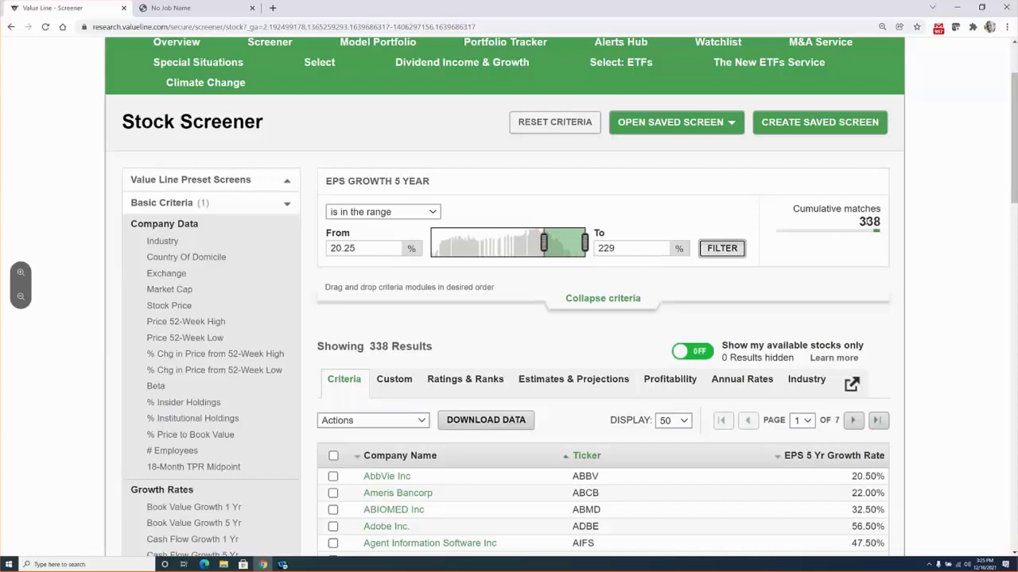
pyautogui.moveTo(858, 221); pyautogui.dragTo(871, 221)
pyautogui.scroll(-3, 89, 361)
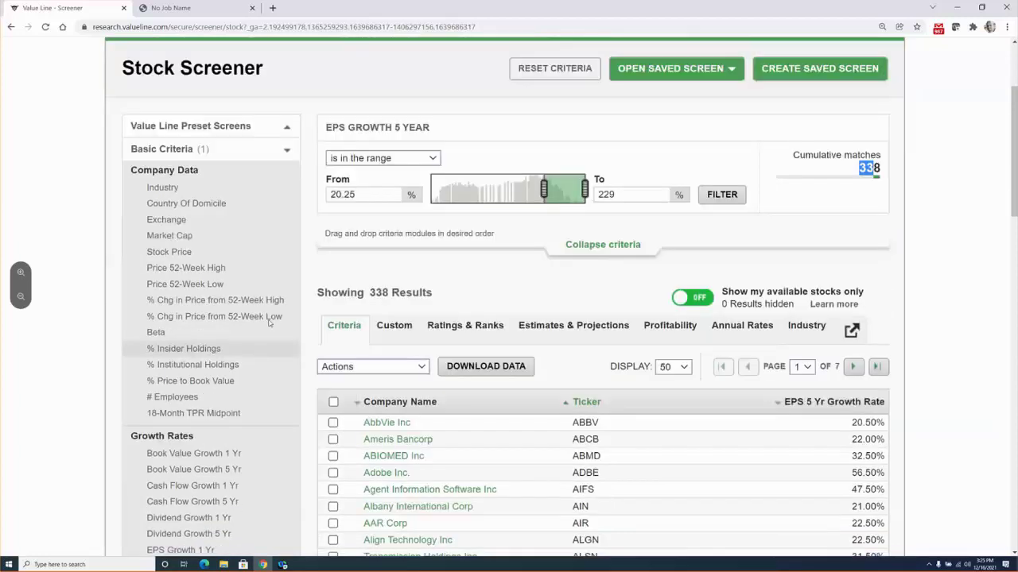
pyautogui.scroll(-8, 89, 361)
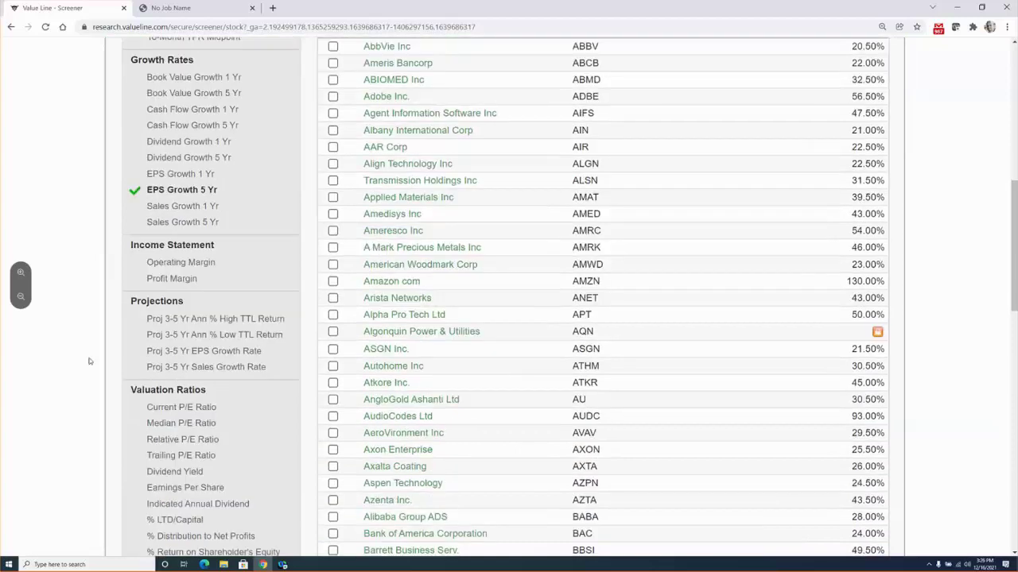
pyautogui.scroll(-3, 91, 360)
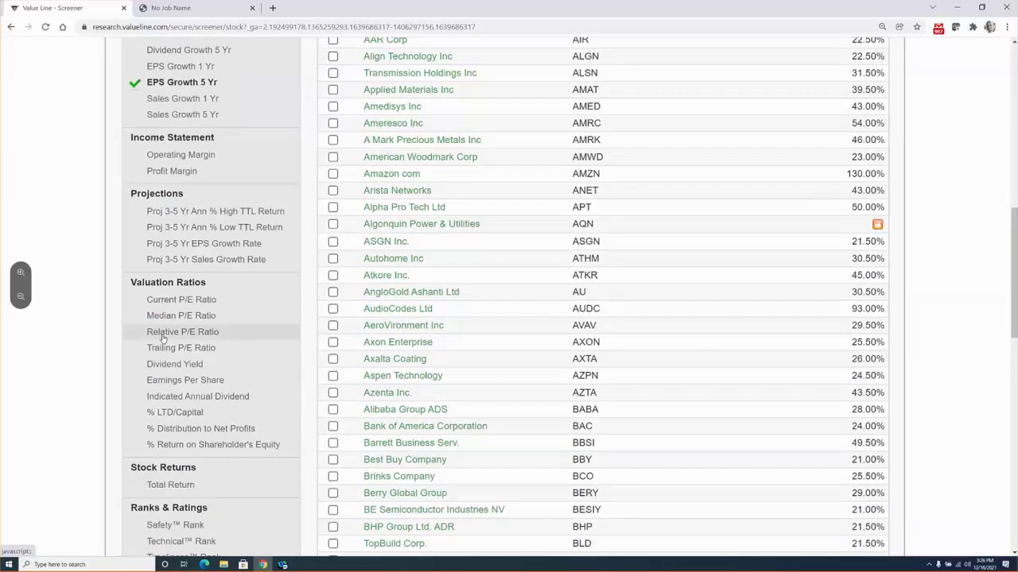
# Add Relative P/E Ratio with its upper limit changed from 45.40 to 0.75, giving 140 matches.
pyautogui.click(162, 337)
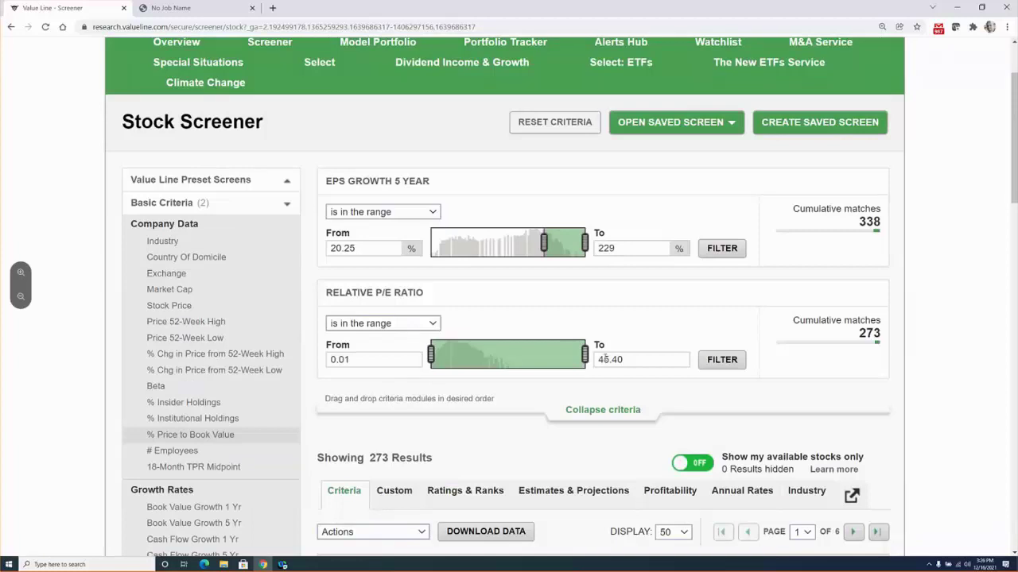
pyautogui.click(625, 359)
pyautogui.press('BackSpace')
pyautogui.press('BackSpace')
pyautogui.press('BackSpace')
pyautogui.press('BackSpace')
pyautogui.press('BackSpace')
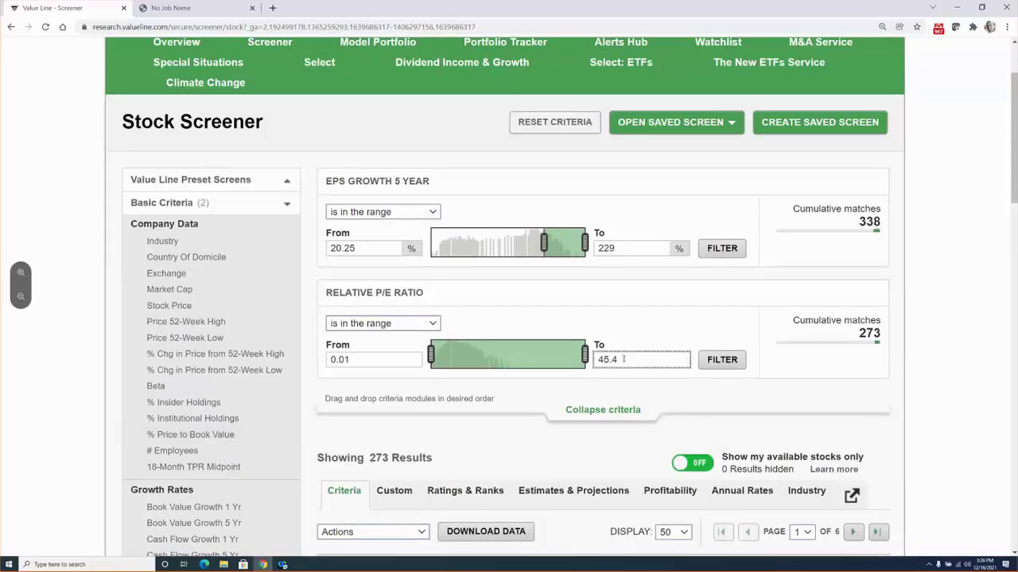
pyautogui.write('.75')
pyautogui.click(741, 372)
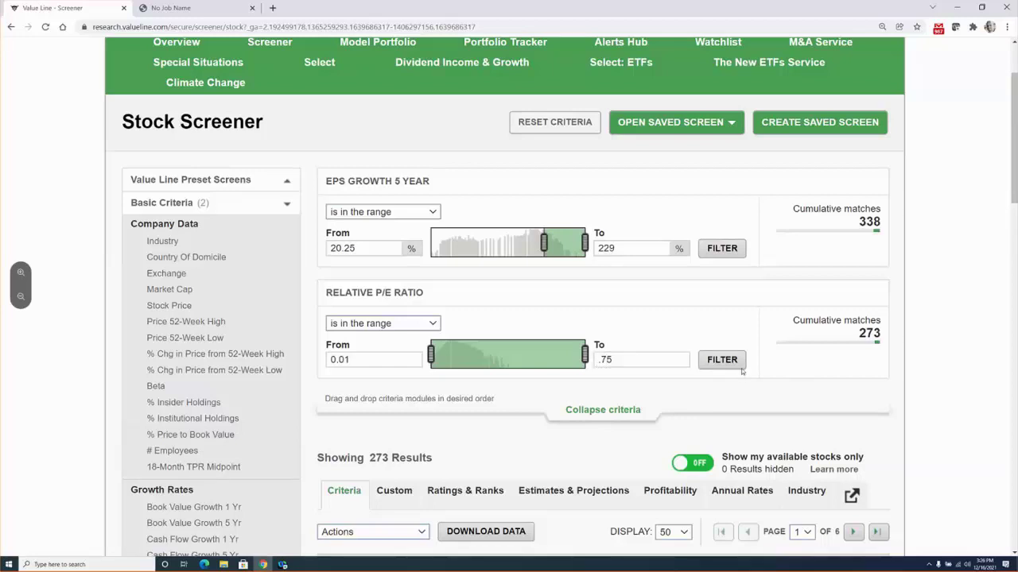
pyautogui.click(741, 366)
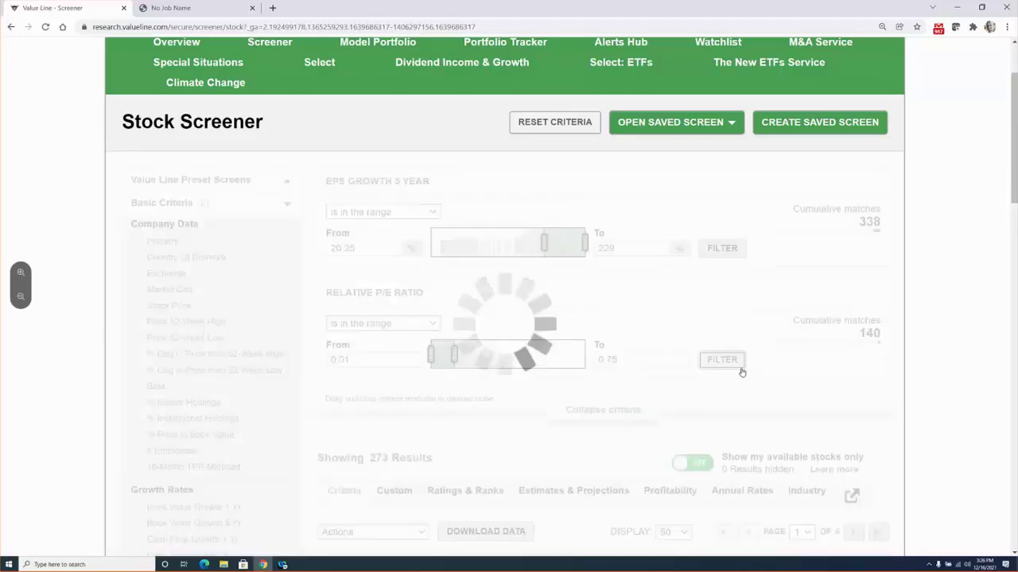
pyautogui.moveTo(859, 333); pyautogui.dragTo(884, 339)
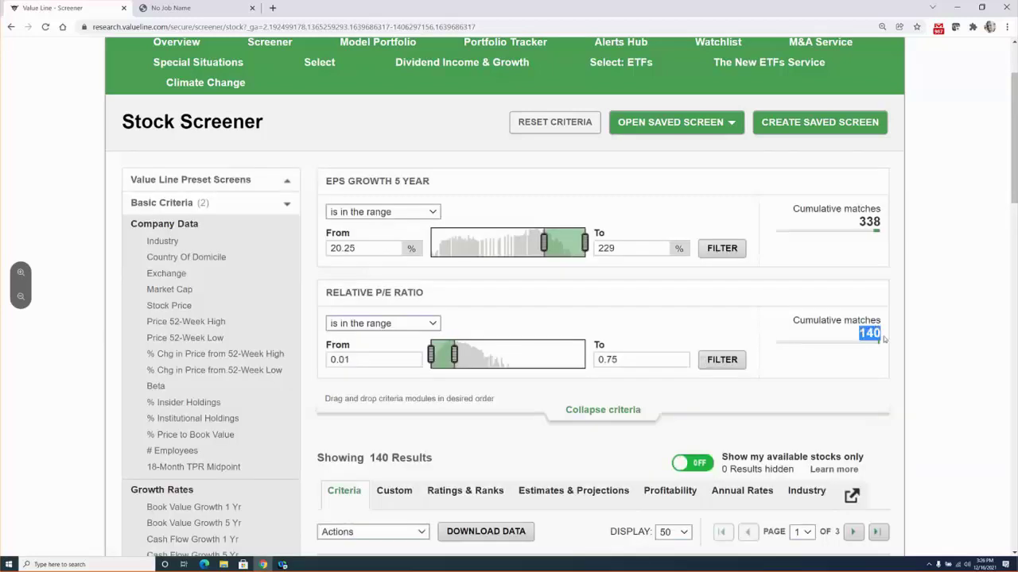
pyautogui.scroll(-2, 68, 337)
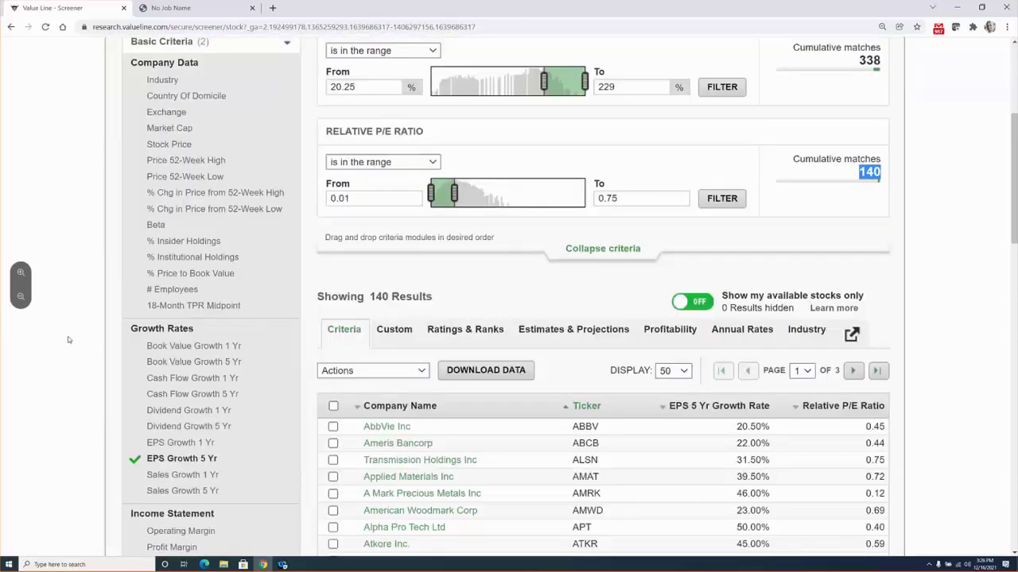
pyautogui.scroll(-2, 68, 337)
pyautogui.scroll(-7, 78, 332)
# Add Timeliness Rank with ranks 1 and 2 selected, narrowing the screen to 21 stocks.
pyautogui.click(164, 237)
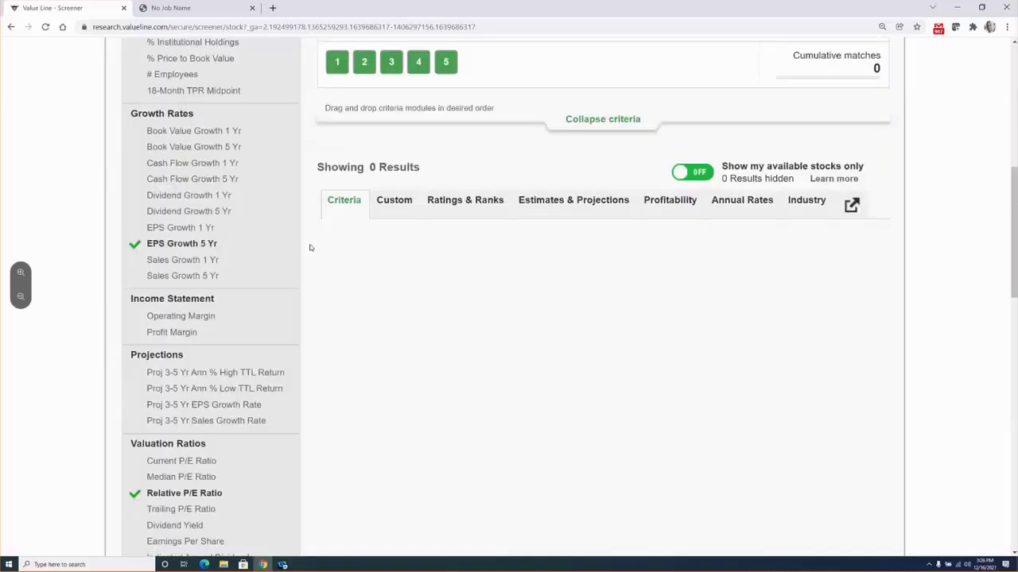
pyautogui.scroll(3, 310, 248)
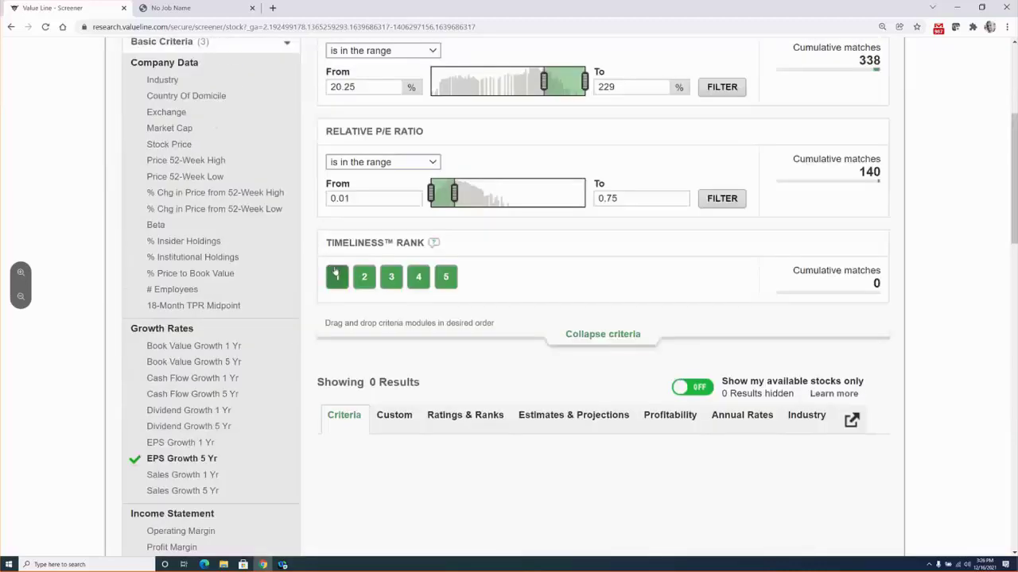
pyautogui.click(335, 274)
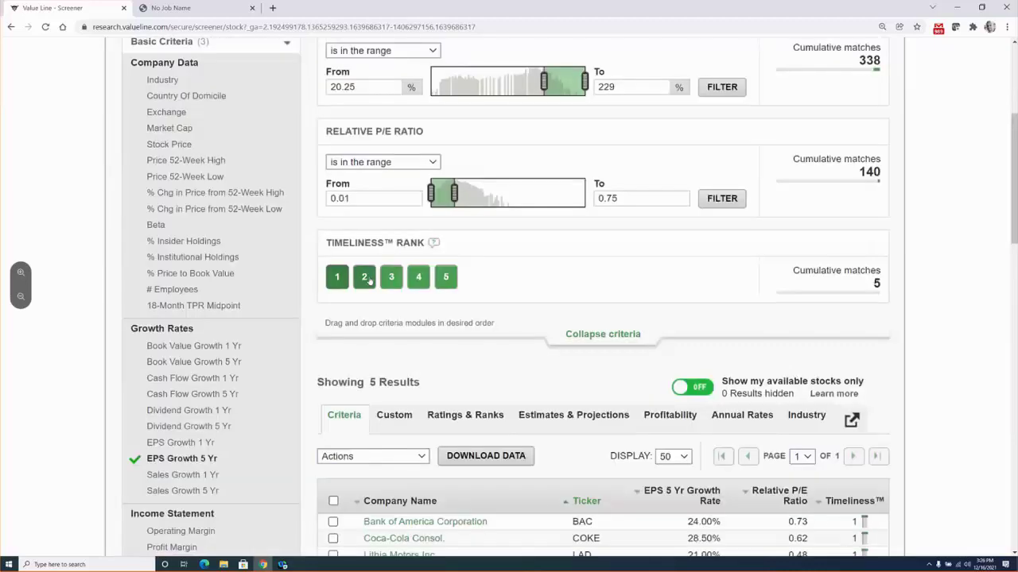
pyautogui.click(367, 278)
pyautogui.moveTo(865, 283); pyautogui.dragTo(872, 283)
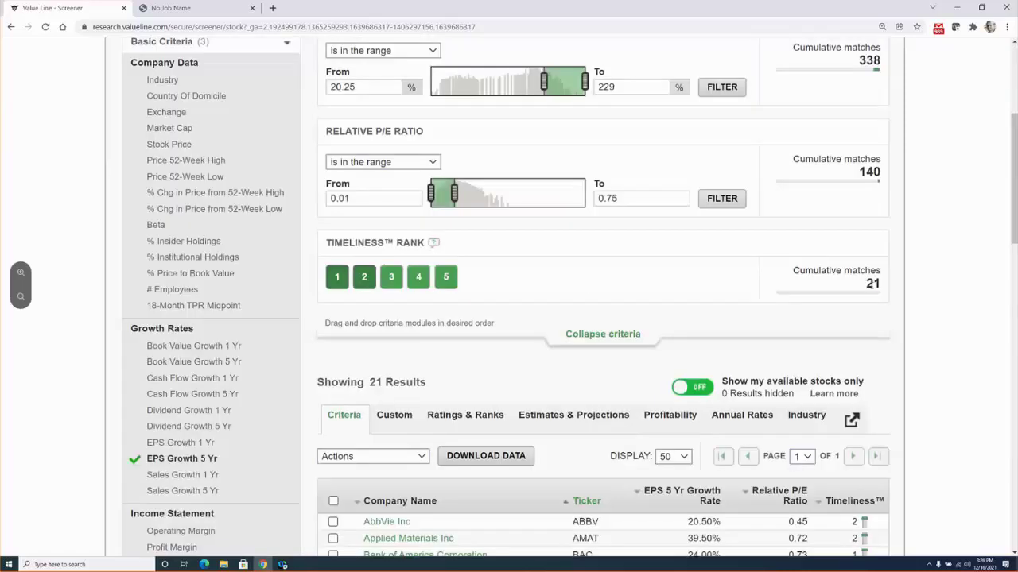
# Add Financial Strength as another screening criterion.
pyautogui.scroll(-6, 321, 353)
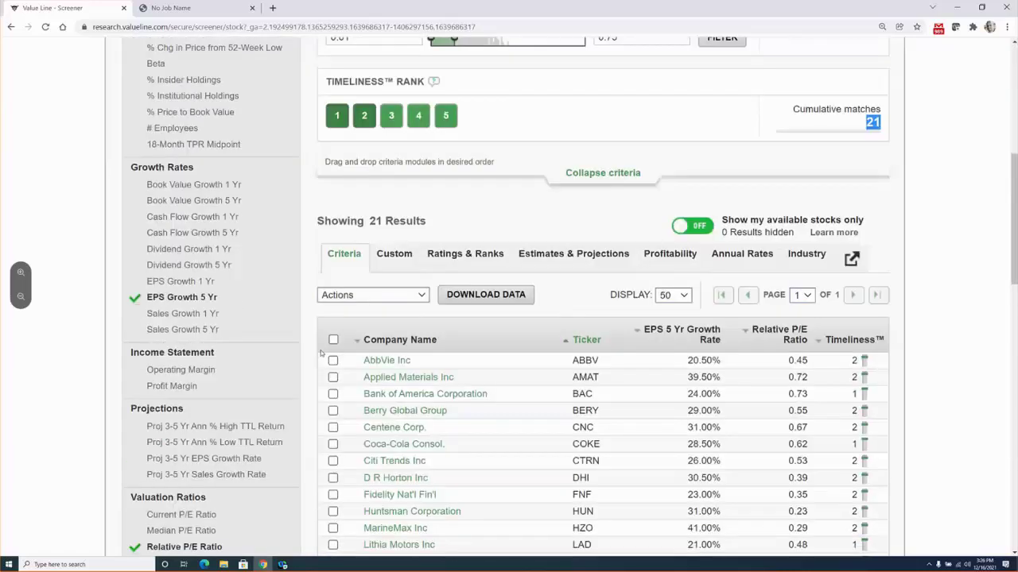
pyautogui.scroll(-1, 93, 355)
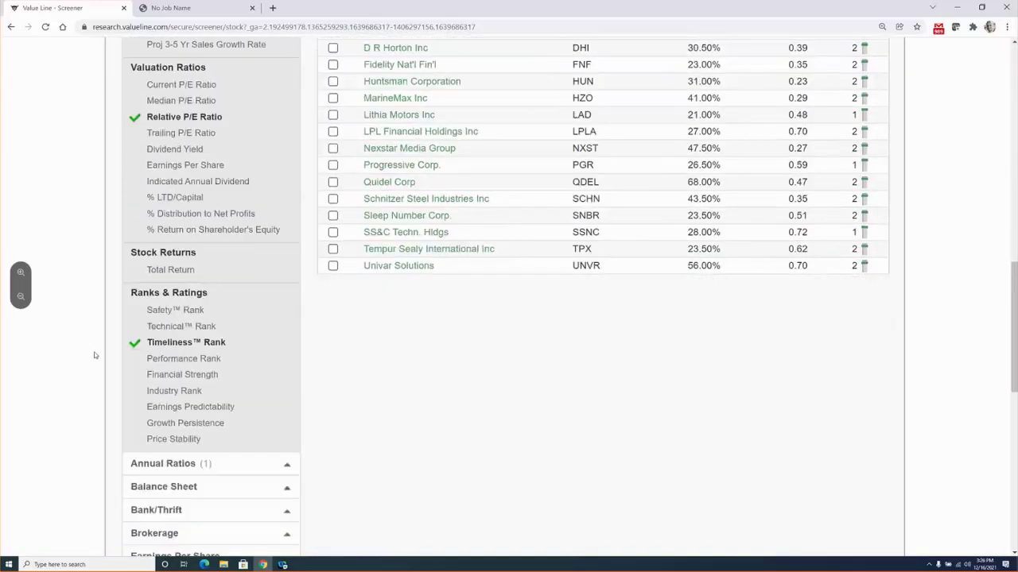
pyautogui.scroll(-1, 94, 355)
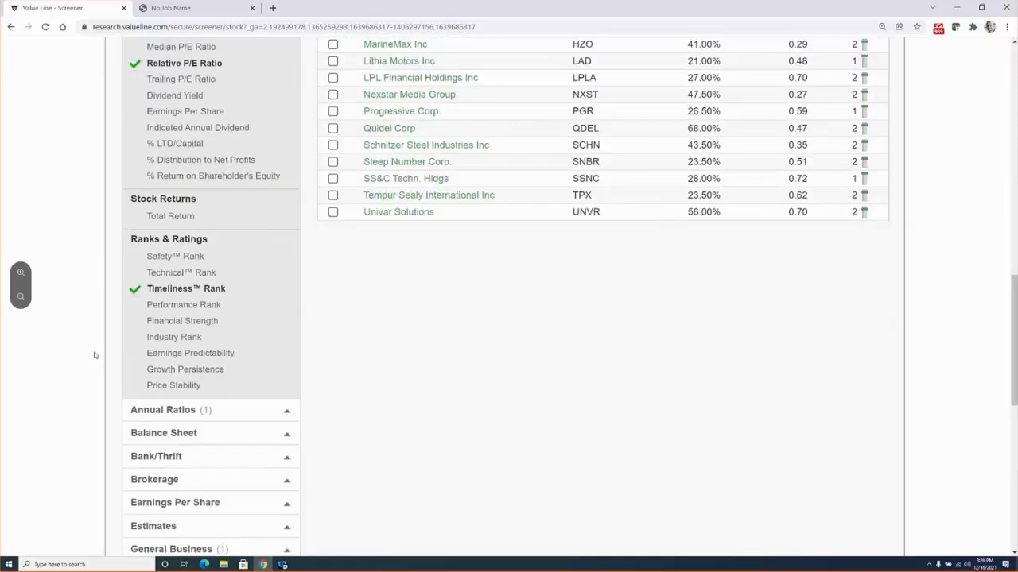
pyautogui.click(170, 323)
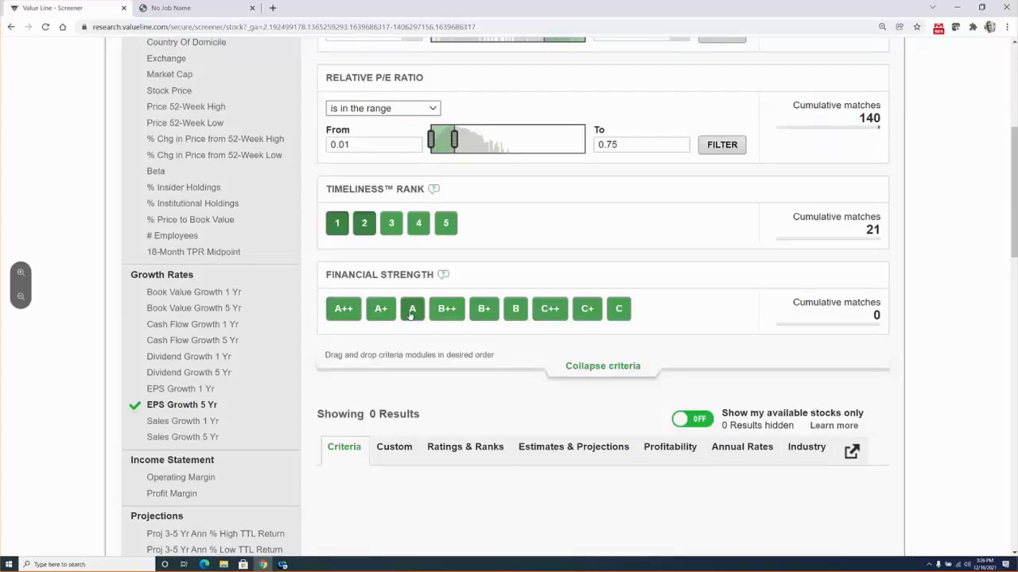
# Restrict Financial Strength to A++, A+ and A, leaving ABBV, AMAT, BAC, DHI and PGR.
pyautogui.click(411, 311)
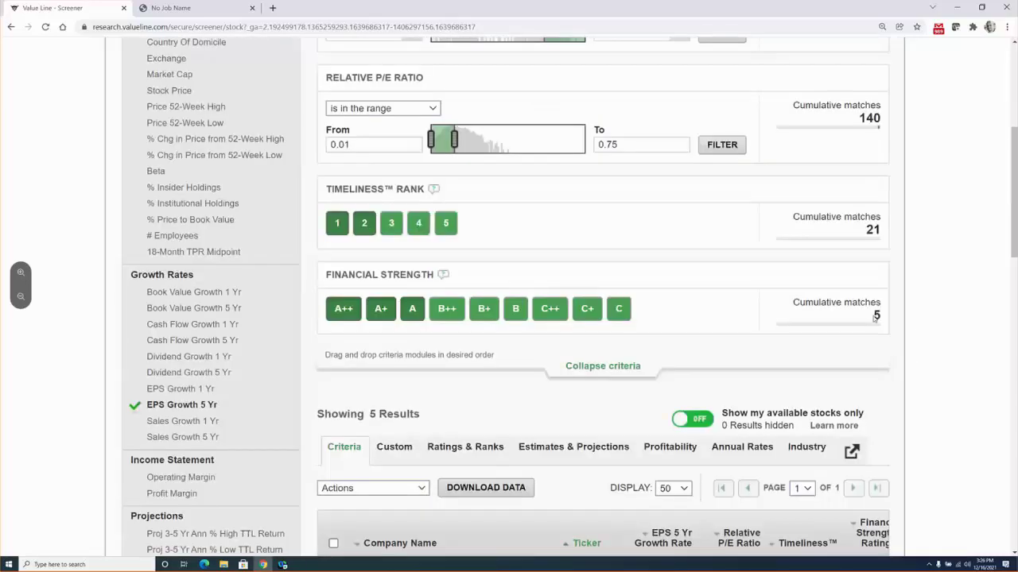
pyautogui.doubleClick(877, 315)
pyautogui.scroll(-4, 480, 390)
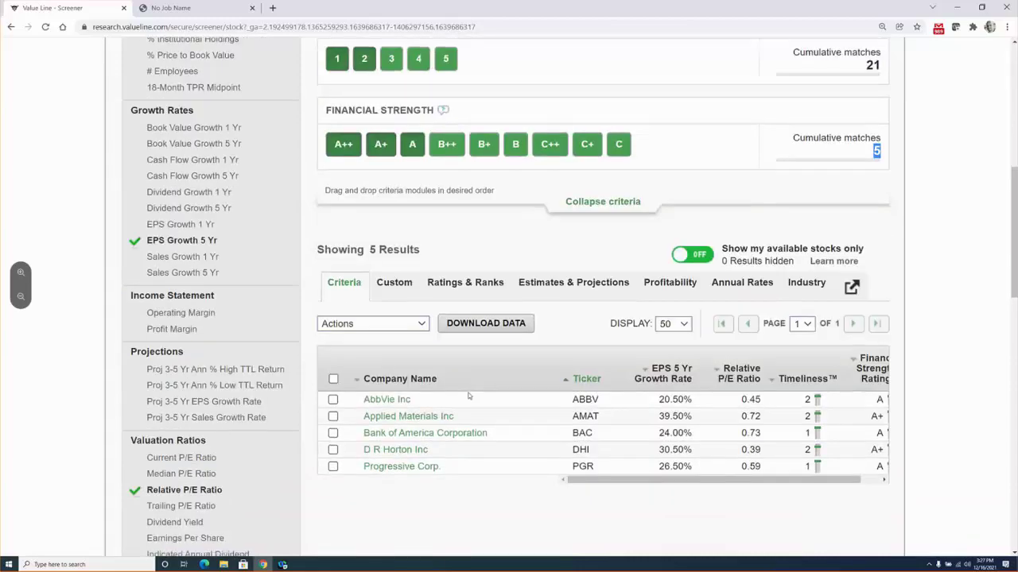
pyautogui.scroll(-2, 468, 395)
pyautogui.scroll(5, 466, 375)
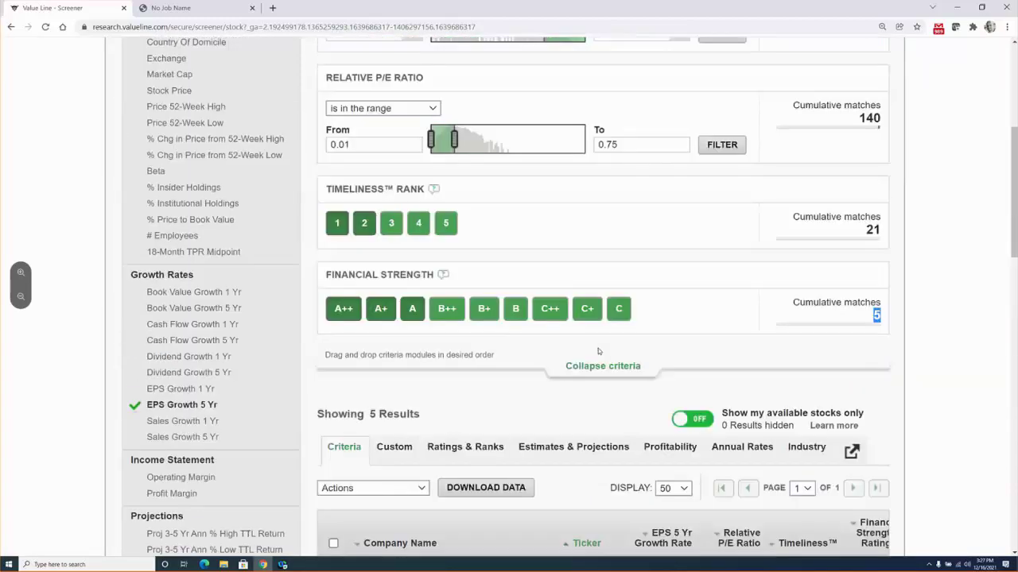
pyautogui.scroll(-4, 544, 372)
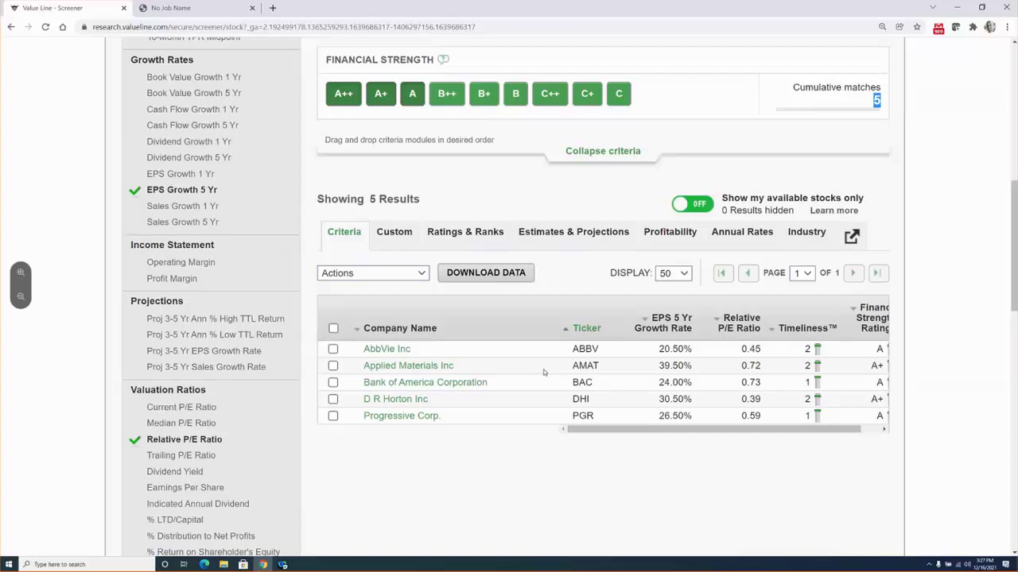
pyautogui.scroll(3, 544, 372)
pyautogui.scroll(3, 602, 330)
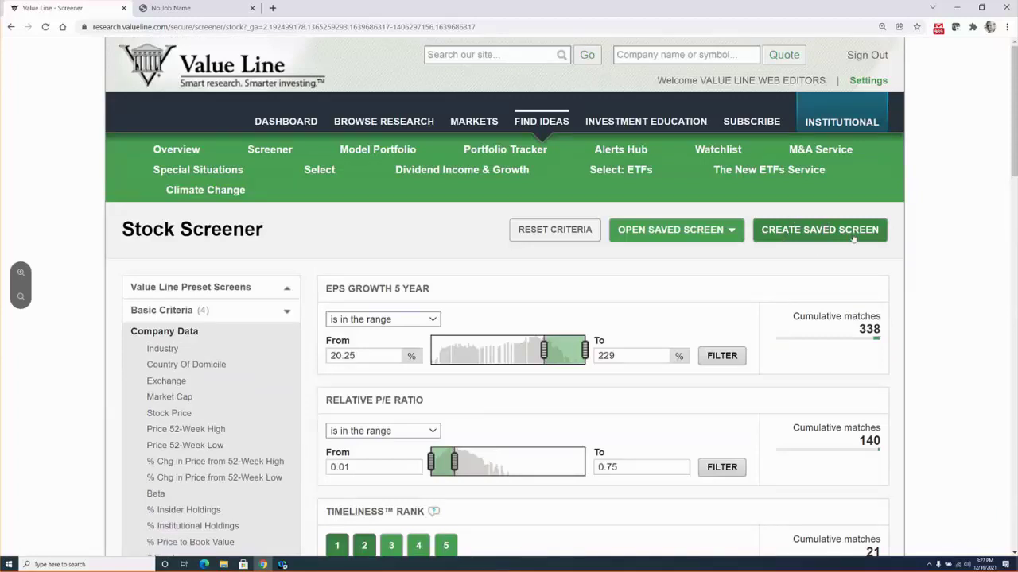
# Create a saved screen named '12-16-21 REL PE Time' from the current results.
pyautogui.click(805, 238)
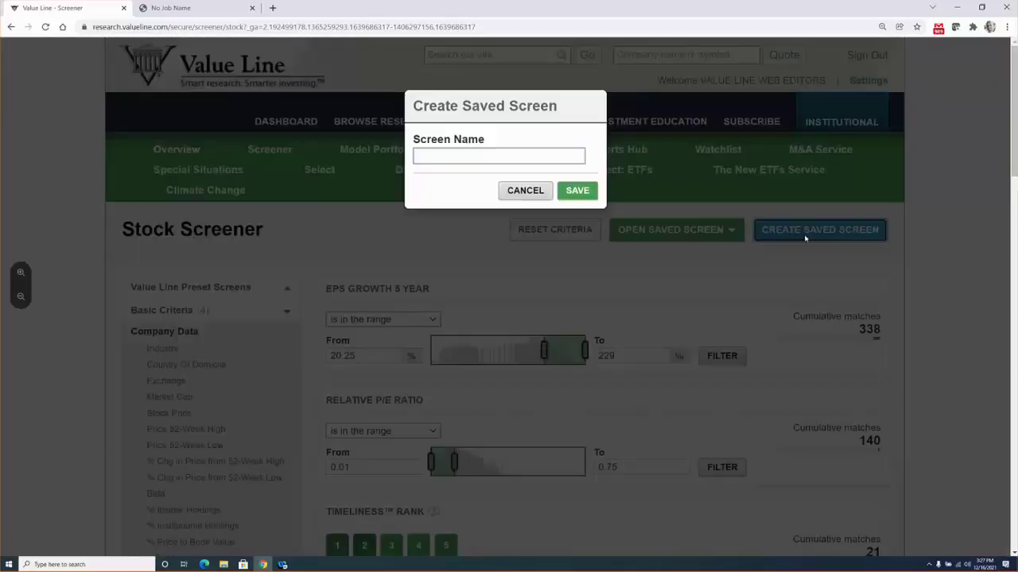
pyautogui.click(471, 160)
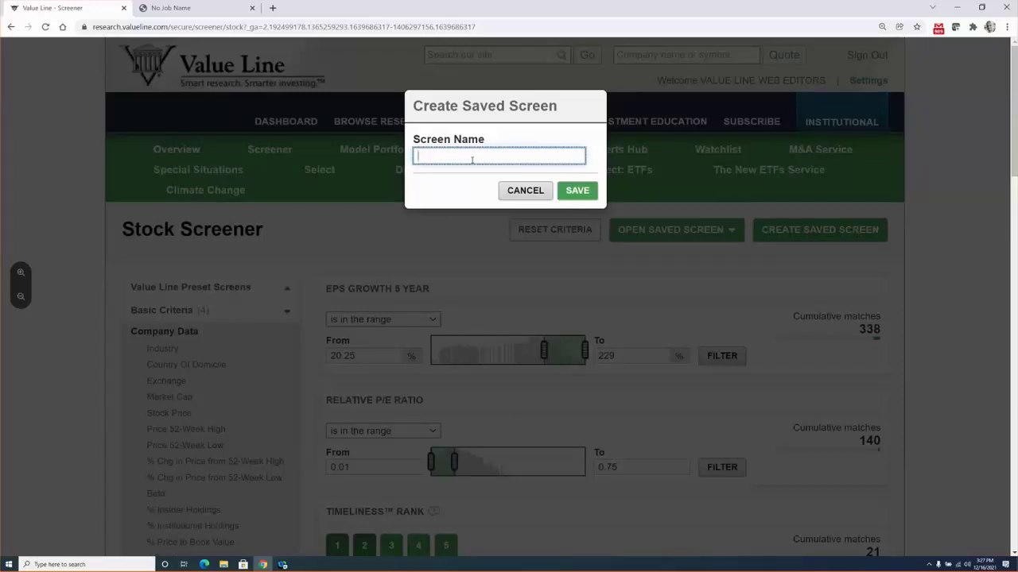
pyautogui.write("12-16-'2")
pyautogui.press('BackSpace')
pyautogui.press('BackSpace')
pyautogui.write('21')
pyautogui.write('REL PE Time')
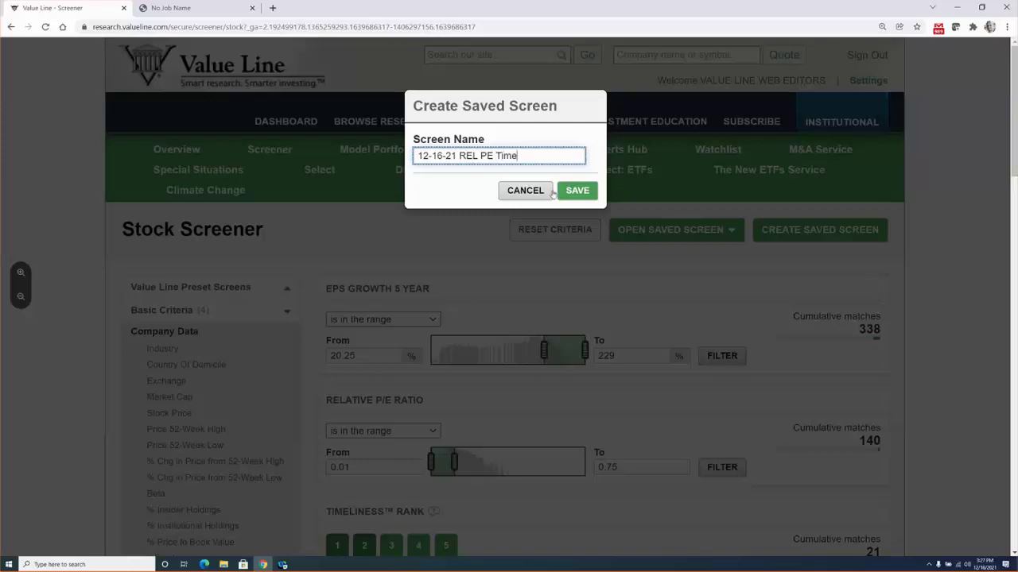
pyautogui.click(576, 194)
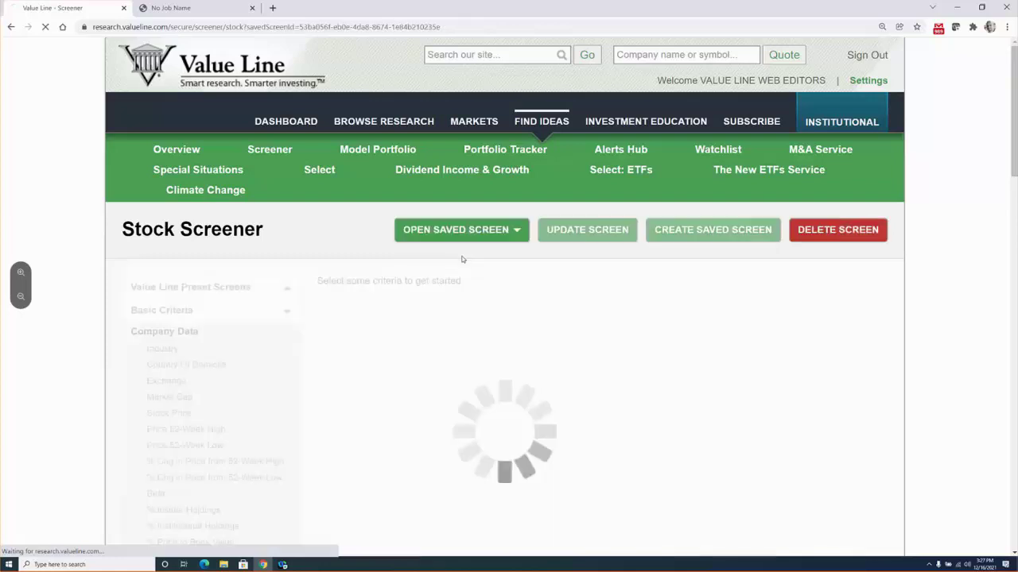
pyautogui.scroll(-4, 461, 259)
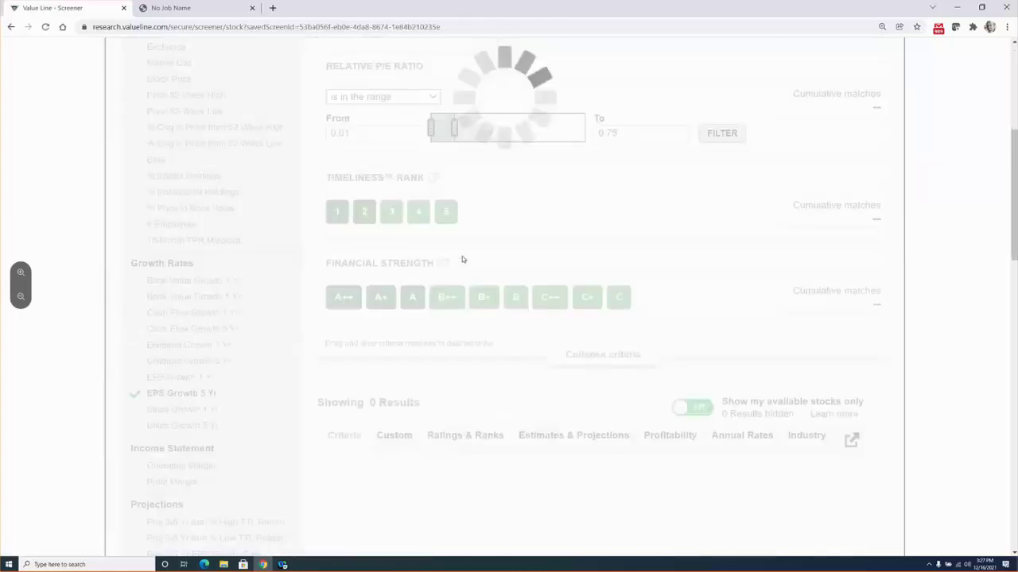
pyautogui.scroll(-2, 493, 288)
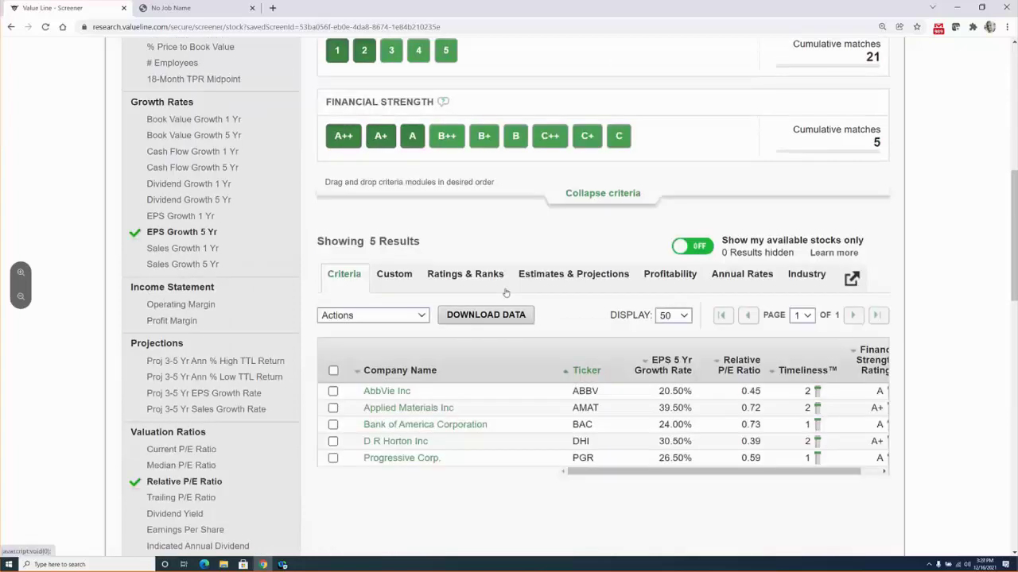
pyautogui.scroll(2, 521, 281)
pyautogui.scroll(1, 521, 281)
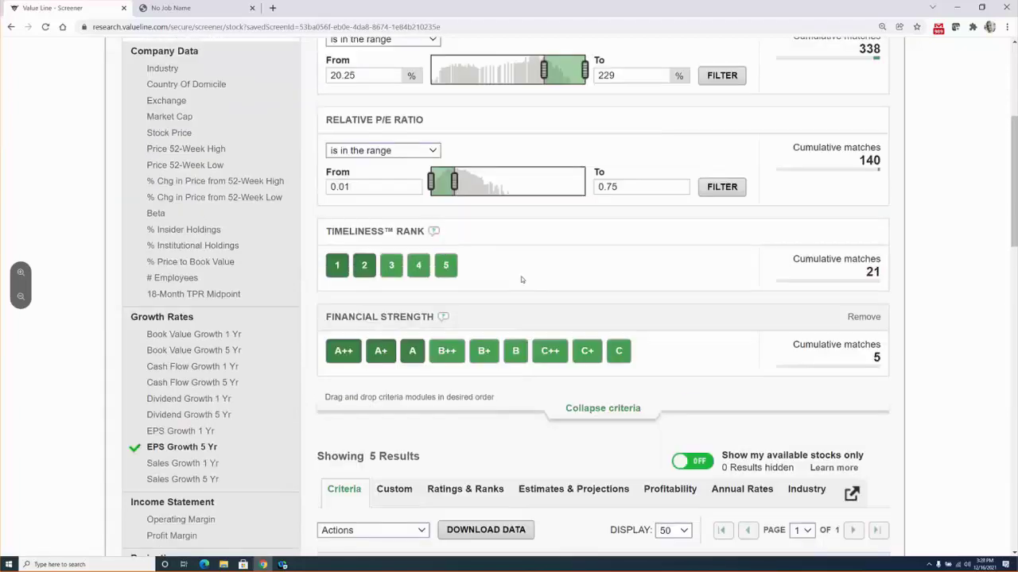
pyautogui.scroll(2, 522, 280)
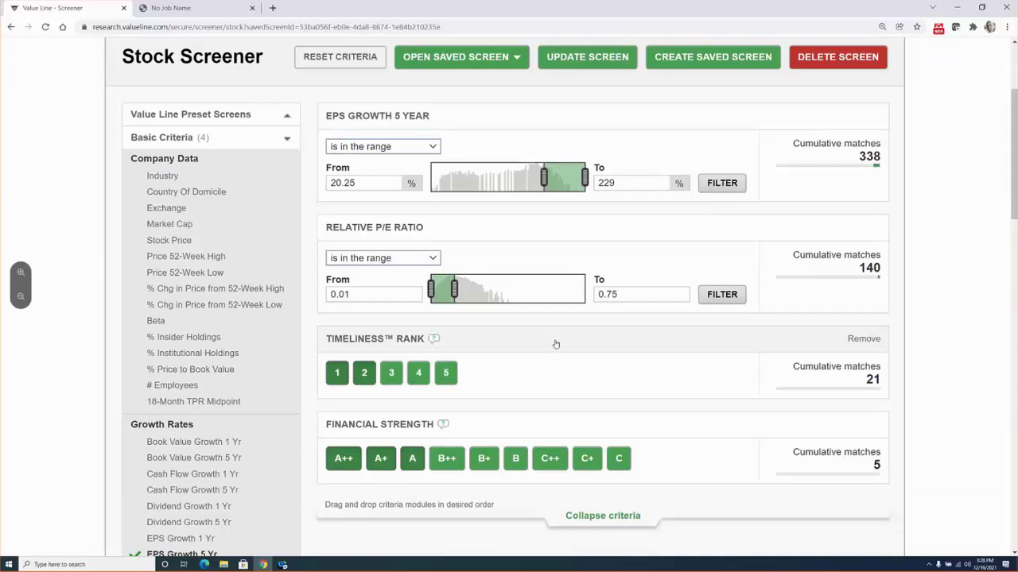
pyautogui.scroll(-1, 555, 343)
pyautogui.scroll(-4, 552, 370)
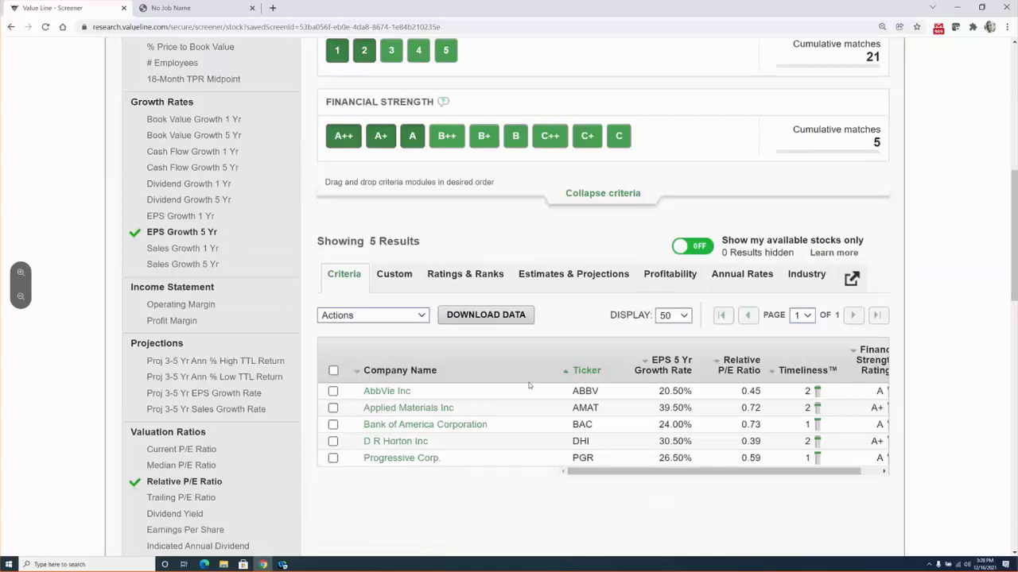
pyautogui.scroll(4, 529, 385)
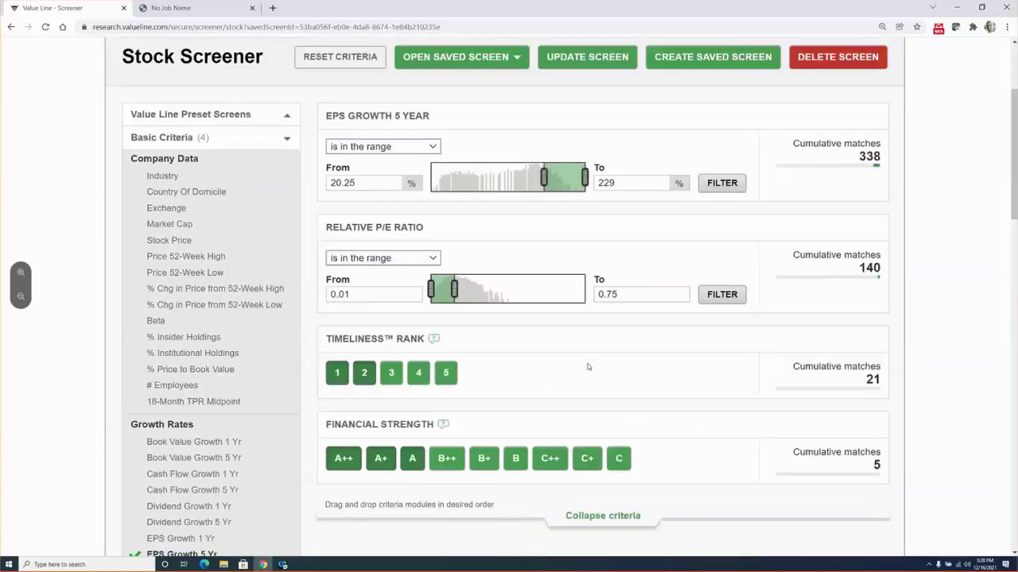
pyautogui.scroll(2, 586, 366)
# Load the saved screen '12-16-21 REL PE Time' and review its five results, led by AbbVie.
pyautogui.click(506, 227)
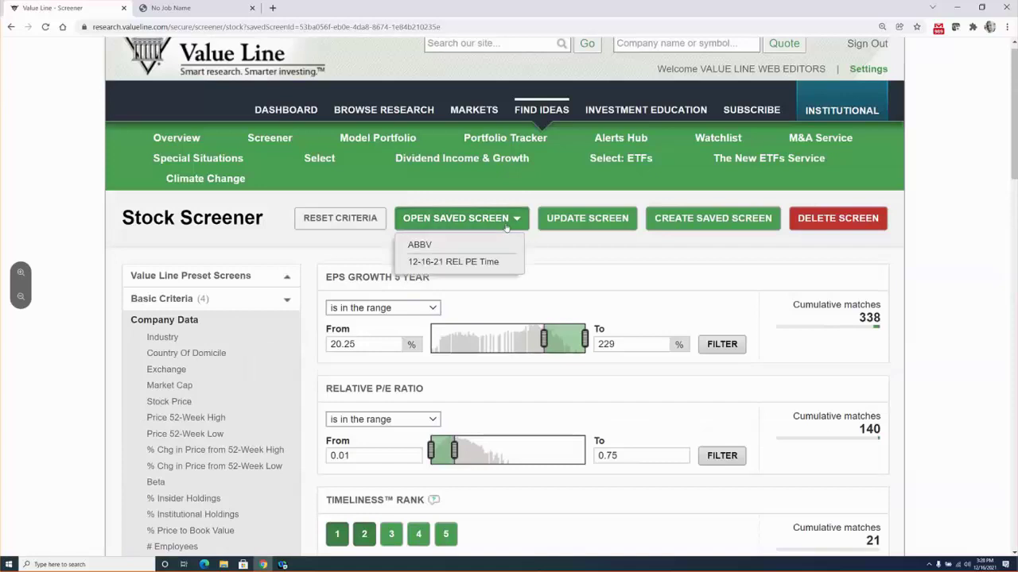
pyautogui.click(474, 263)
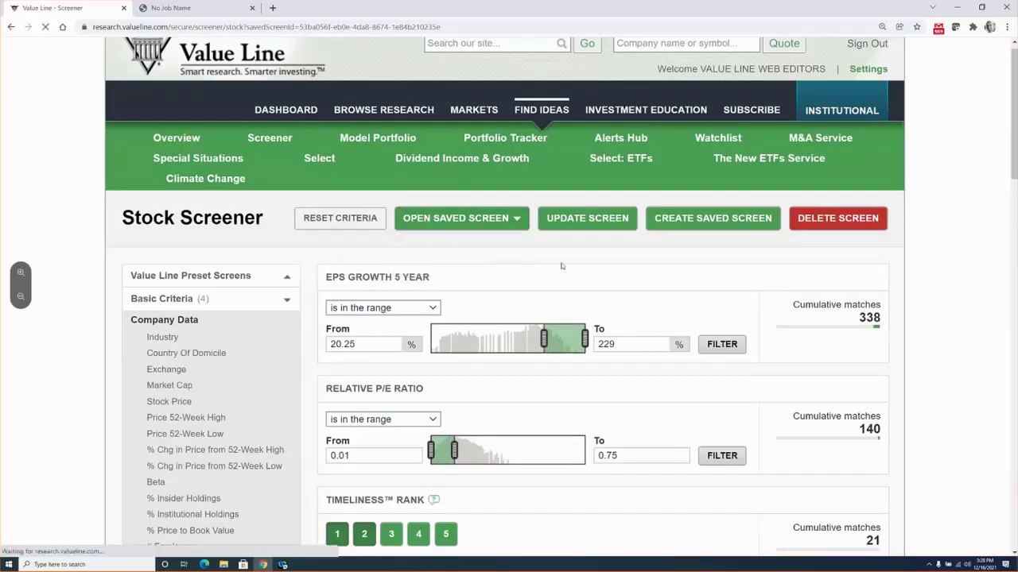
pyautogui.scroll(-3, 563, 266)
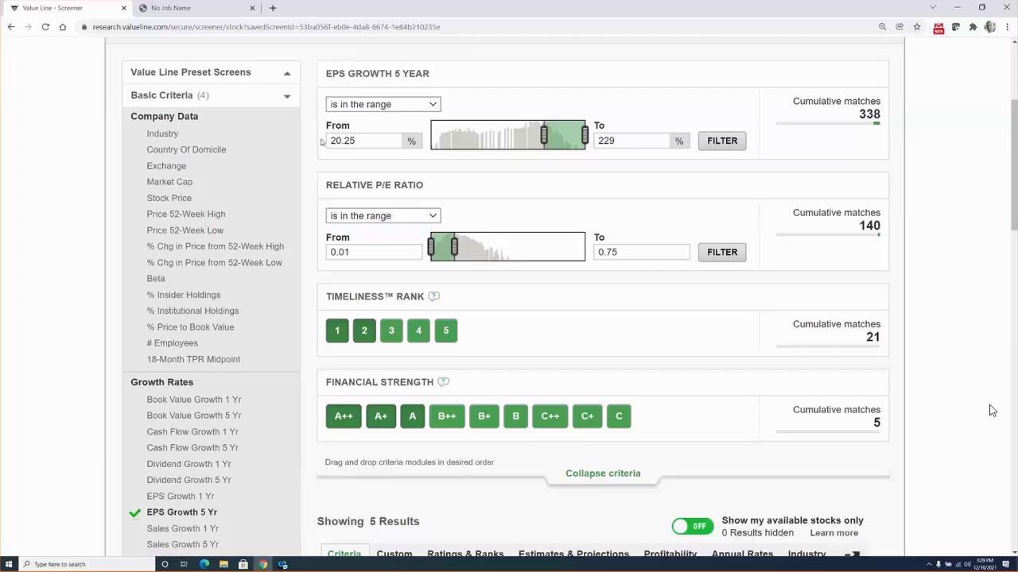
pyautogui.scroll(2, 321, 141)
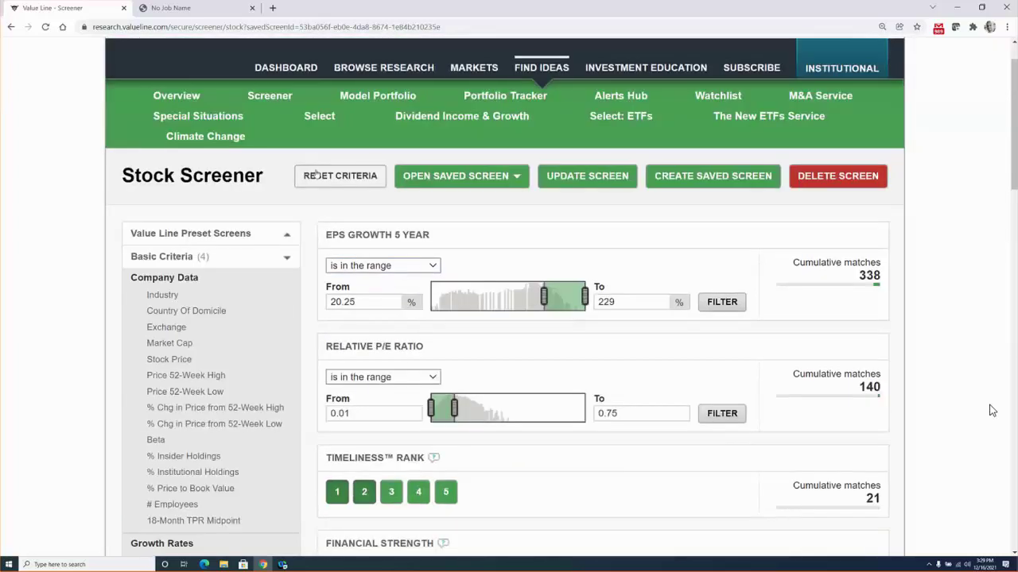
pyautogui.scroll(-2, 313, 211)
pyautogui.scroll(-4, 313, 212)
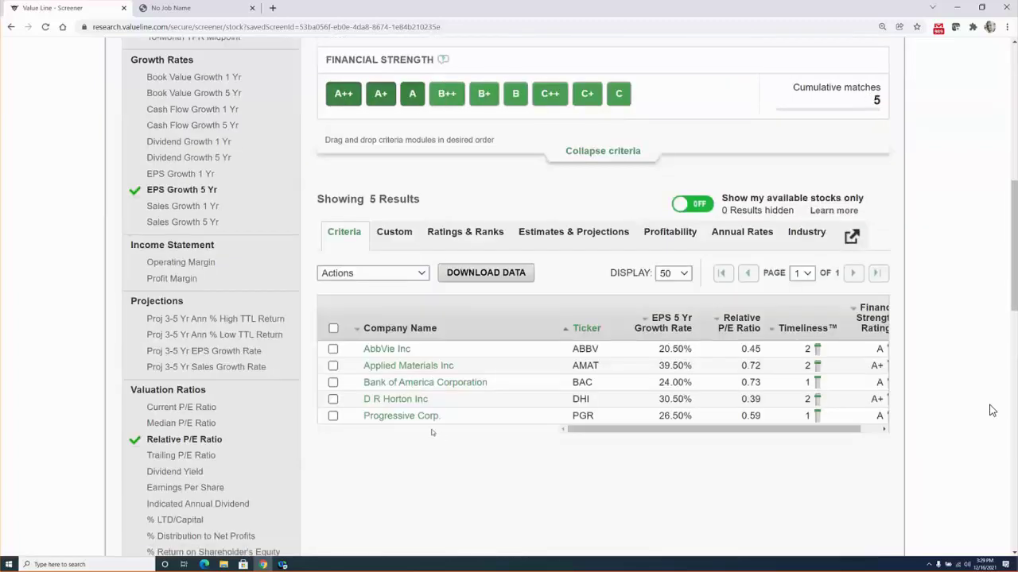
pyautogui.scroll(3, 358, 367)
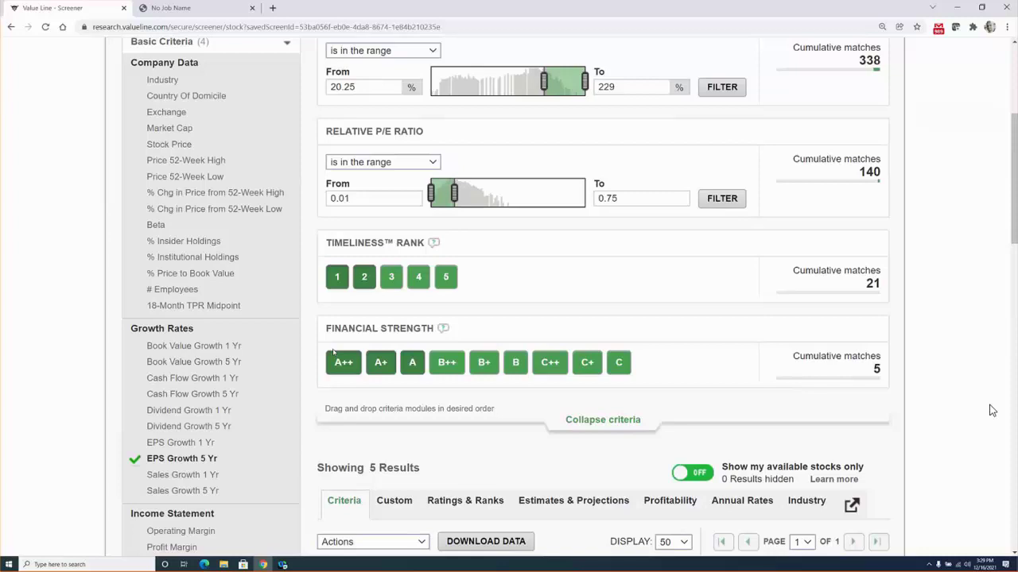
pyautogui.scroll(3, 333, 352)
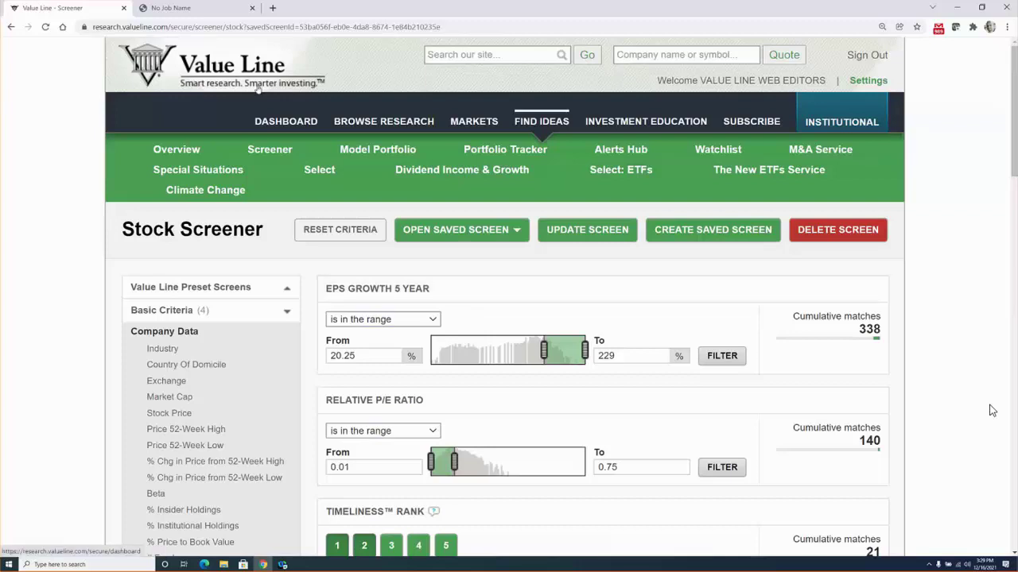
pyautogui.scroll(-2, 258, 89)
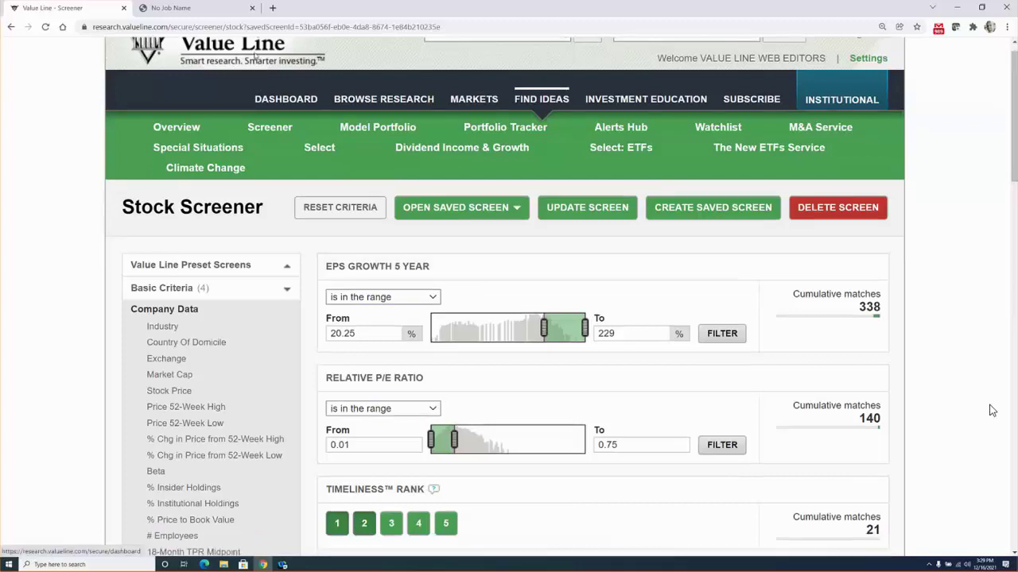
pyautogui.scroll(-3, 291, 239)
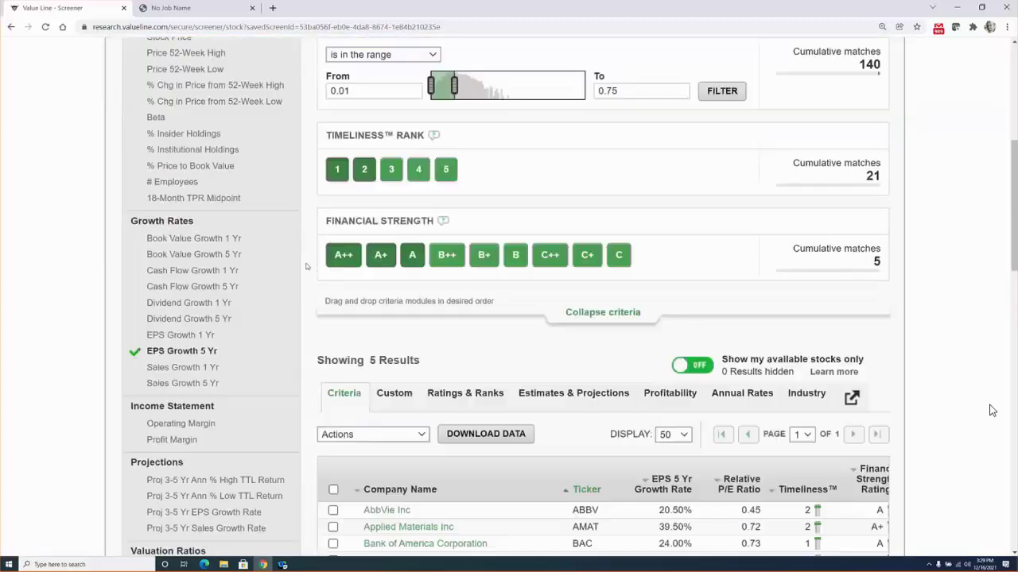
# Zoom the AbbVie PDF to 200% and highlight long-term debt's '(86% of Capital)' in Capital Structure.
pyautogui.hotkey('ctrl', 'Tab')
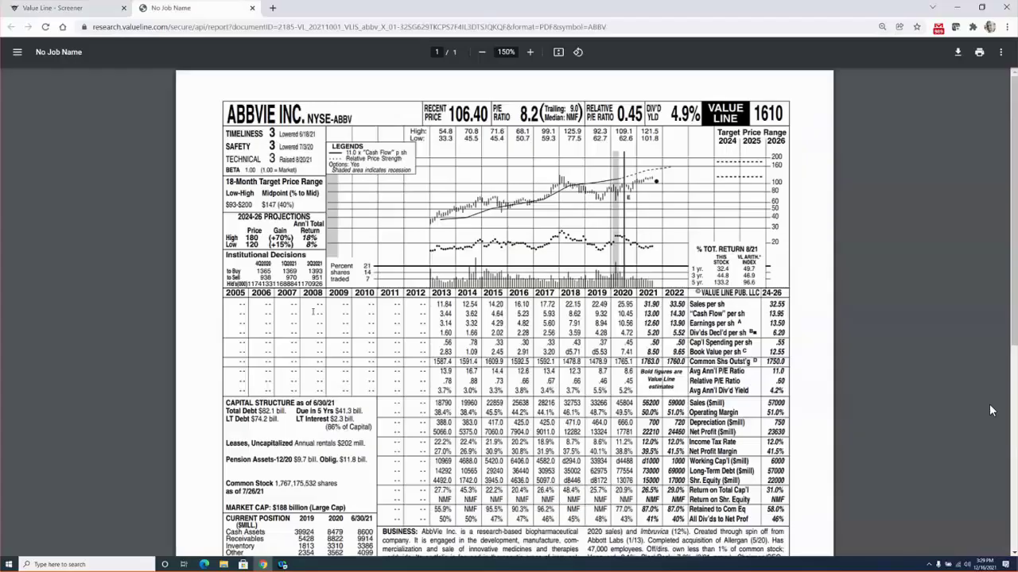
pyautogui.scroll(-5, 991, 410)
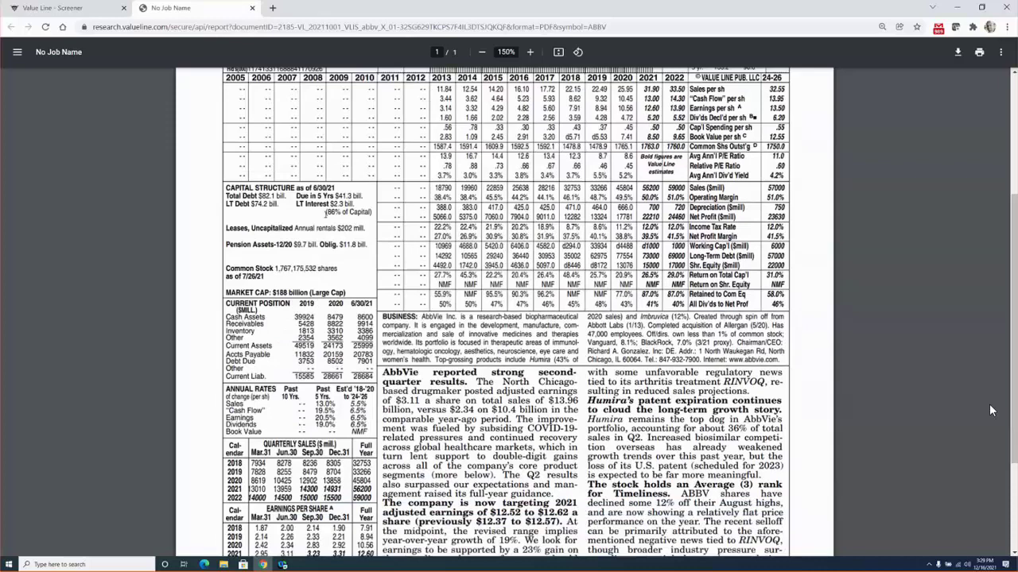
pyautogui.hotkey('ctrl', '+')
pyautogui.hotkey('ctrl', '+')
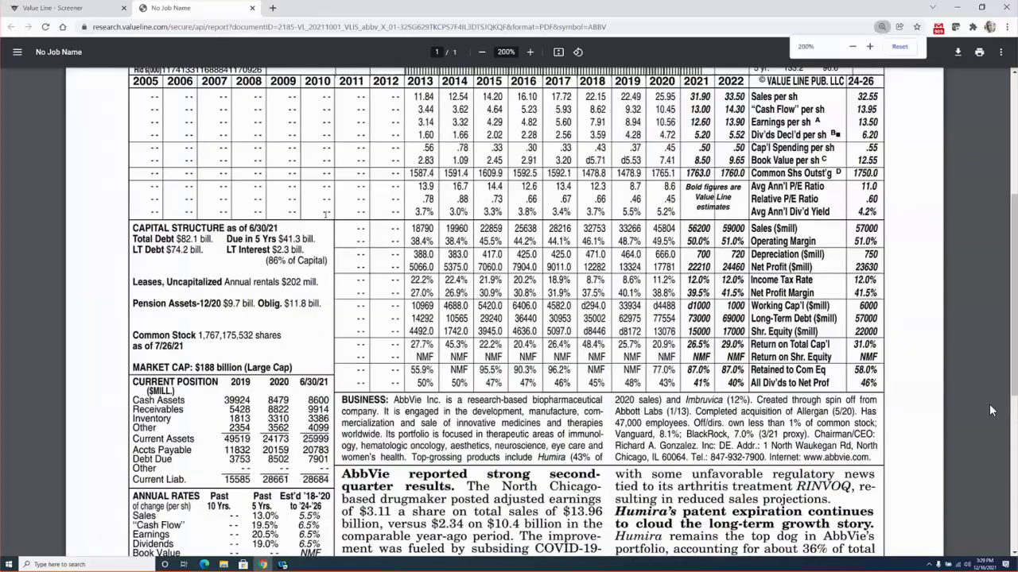
pyautogui.scroll(-3, 992, 410)
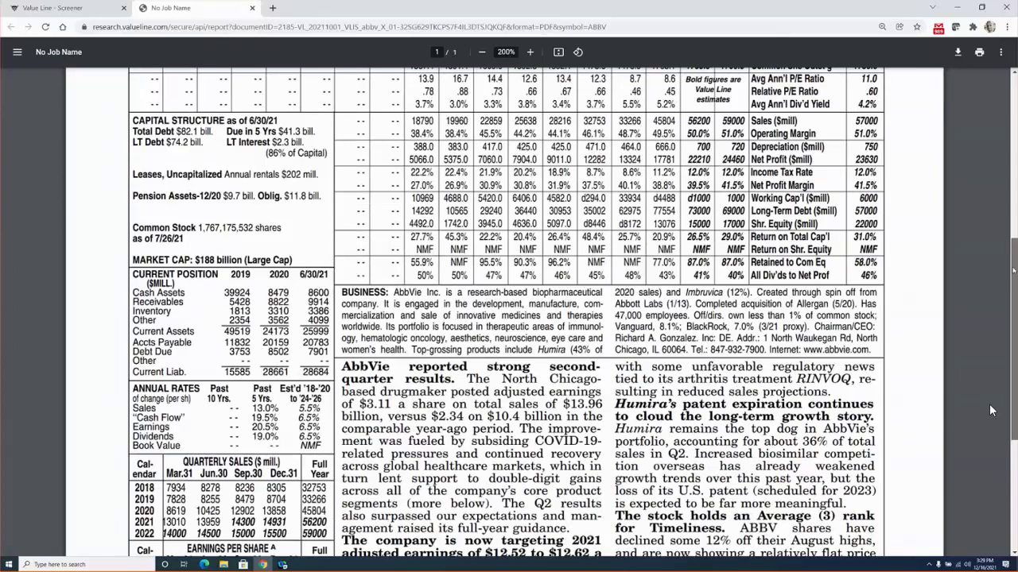
pyautogui.scroll(-1, 991, 410)
pyautogui.scroll(-1, 991, 410)
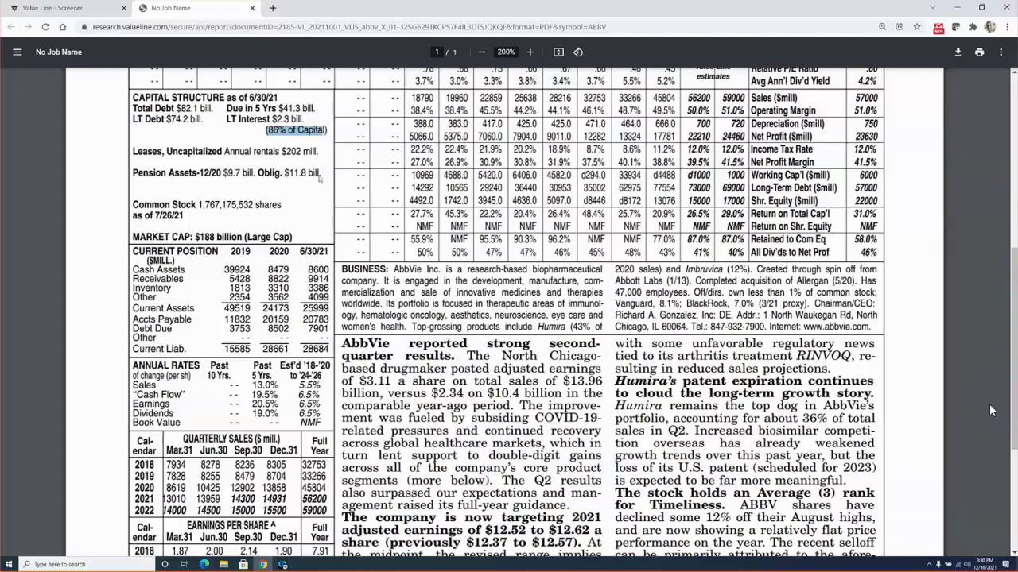
pyautogui.moveTo(266, 131); pyautogui.dragTo(323, 133)
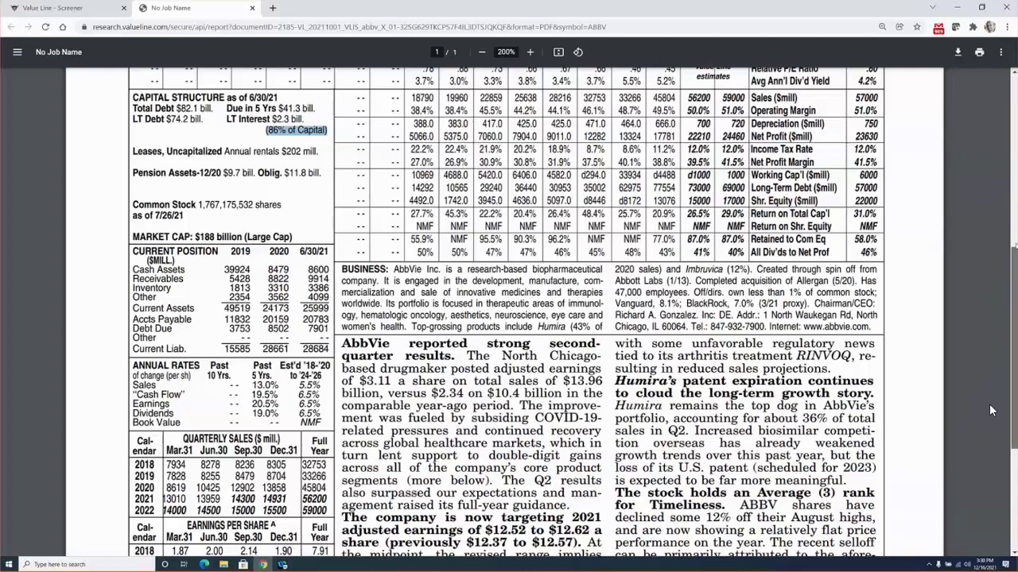
pyautogui.scroll(3, 990, 410)
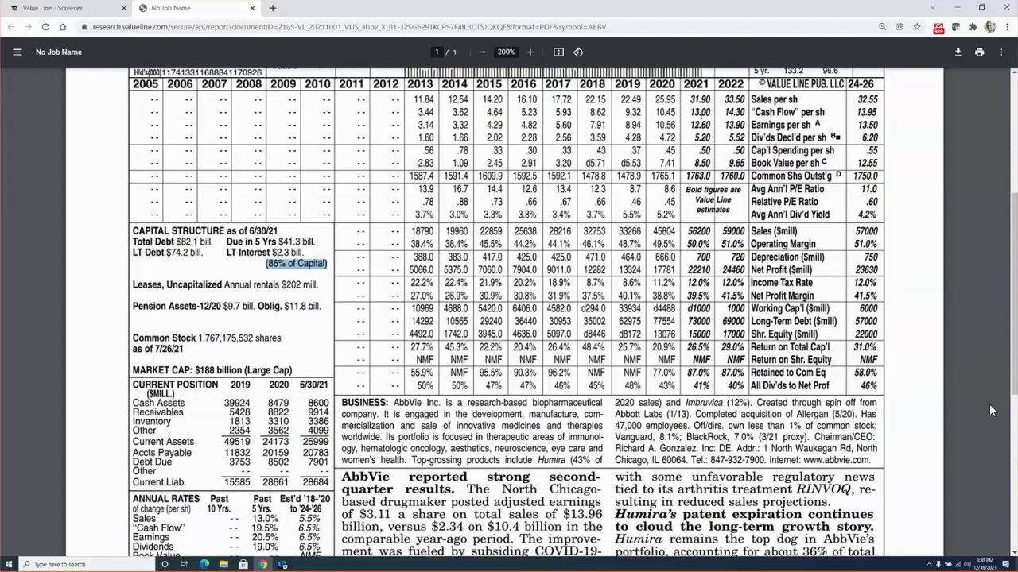
# Highlight AbbVie's Cash Flow per share estimates, 13.00 for 2021 and 14.30 for 2022, then deselect.
pyautogui.moveTo(692, 113); pyautogui.dragTo(825, 113)
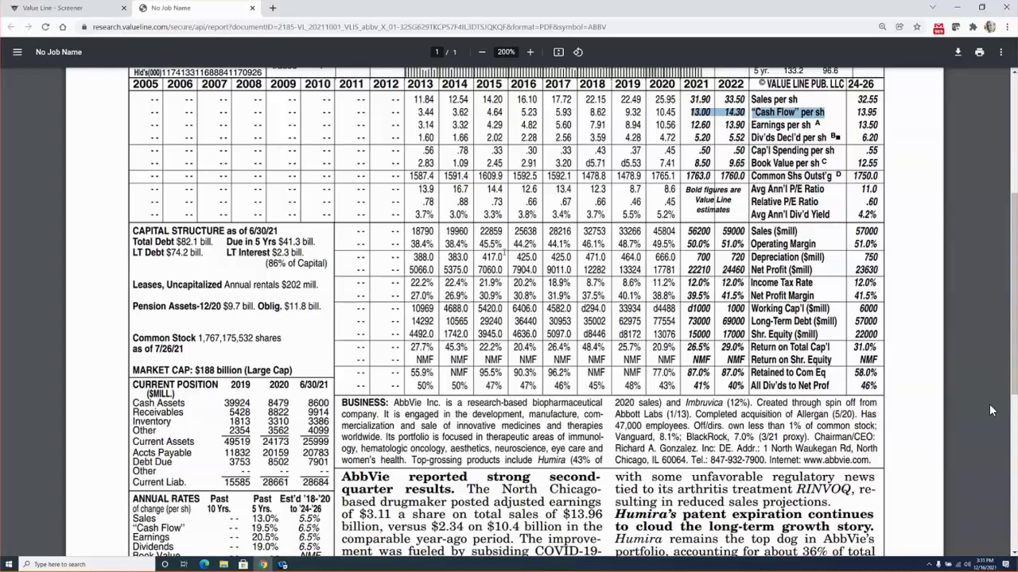
pyautogui.scroll(-1, 990, 410)
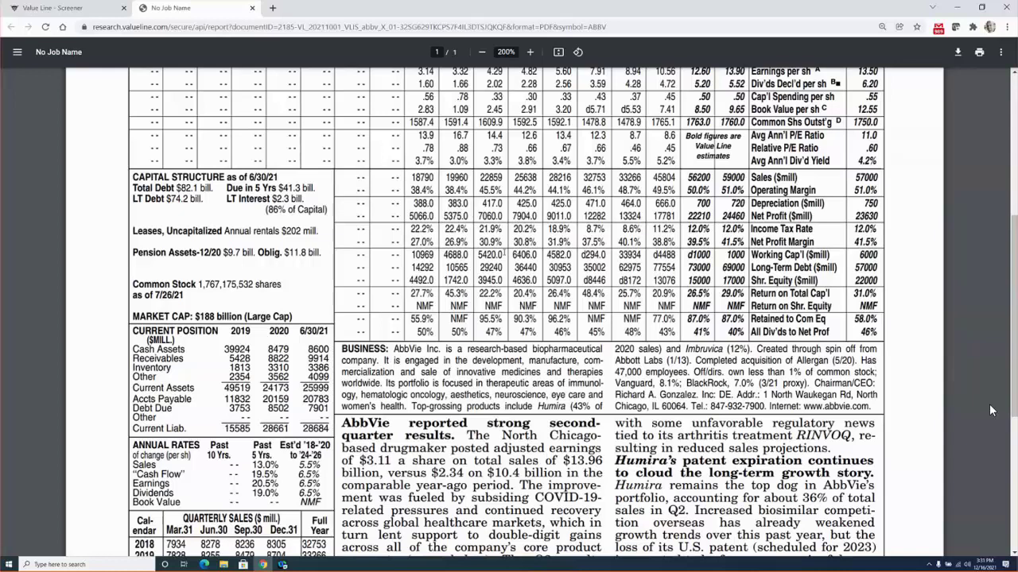
pyautogui.scroll(1, 991, 410)
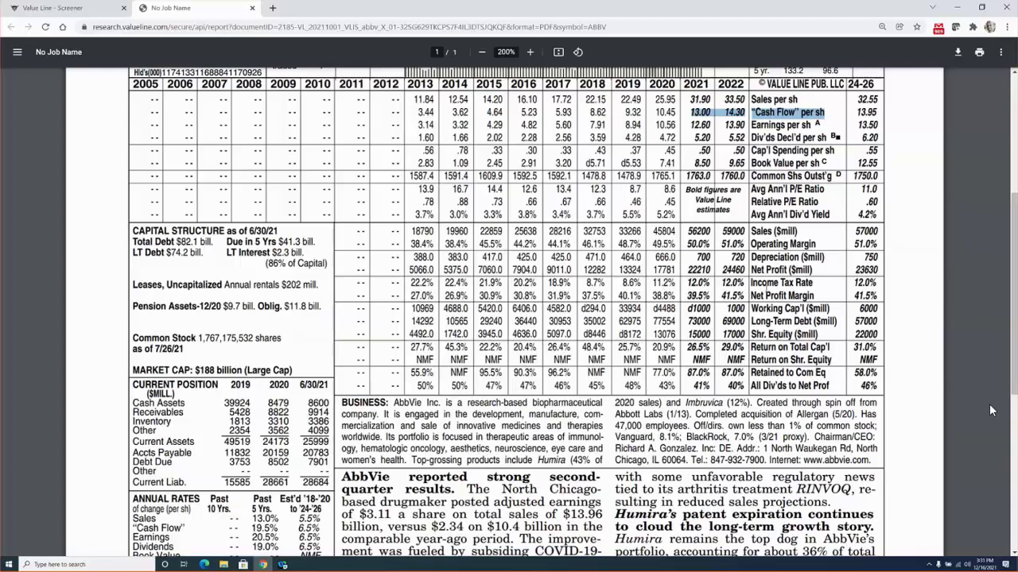
pyautogui.click(991, 410)
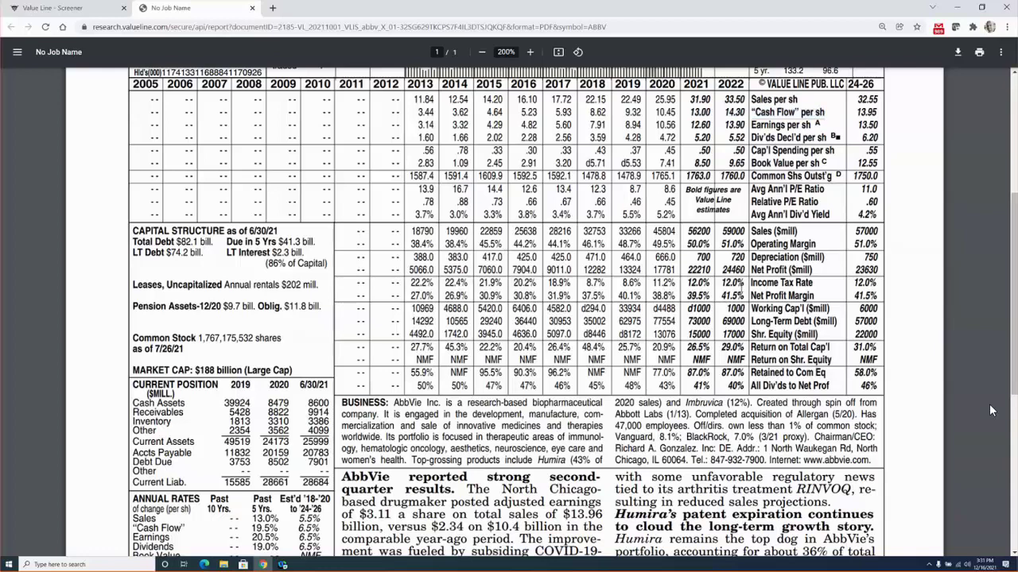
# Zoom the report out to 150% and highlight the 2024-26 PROJECTIONS heading.
pyautogui.hotkey('ctrl', '-')
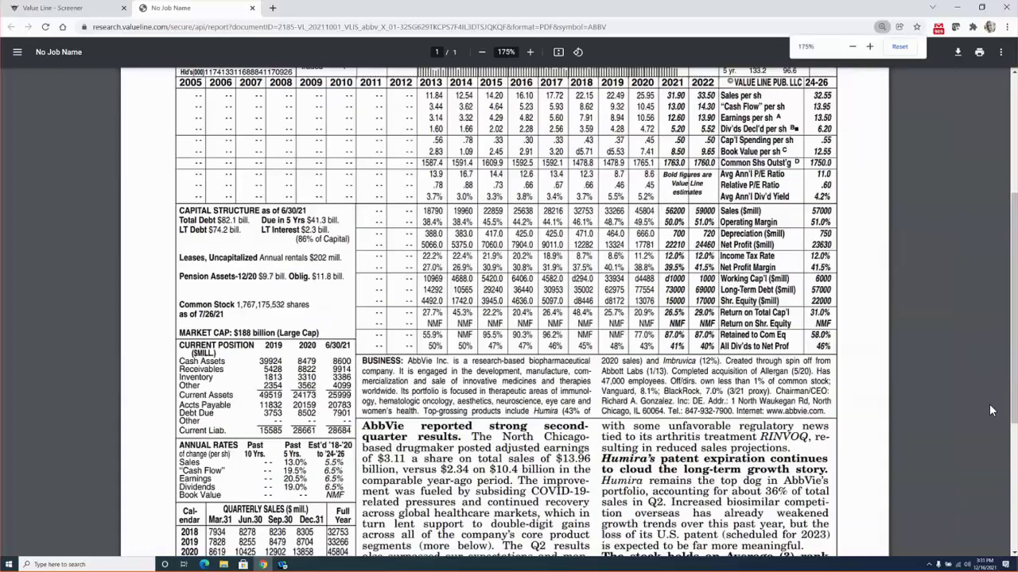
pyautogui.hotkey('ctrl', '-')
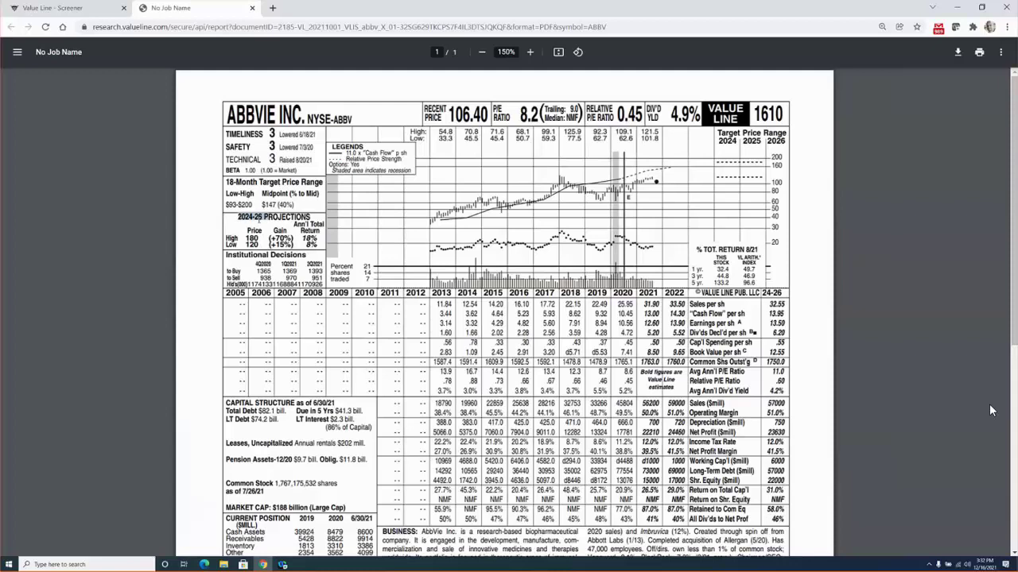
pyautogui.hotkey('shift', 'Right')
pyautogui.hotkey('shift', 'Right')
pyautogui.hotkey('shift', 'Right')
pyautogui.hotkey('shift', 'Right')
pyautogui.hotkey('shift', 'Right')
pyautogui.hotkey('shift', 'Right')
pyautogui.hotkey('shift', 'Right')
pyautogui.hotkey('shift', 'Right')
pyautogui.hotkey('shift', 'Right')
pyautogui.hotkey('shift', 'Right')
pyautogui.hotkey('shift', 'Right')
pyautogui.hotkey('shift', 'Right')
pyautogui.press('Escape')
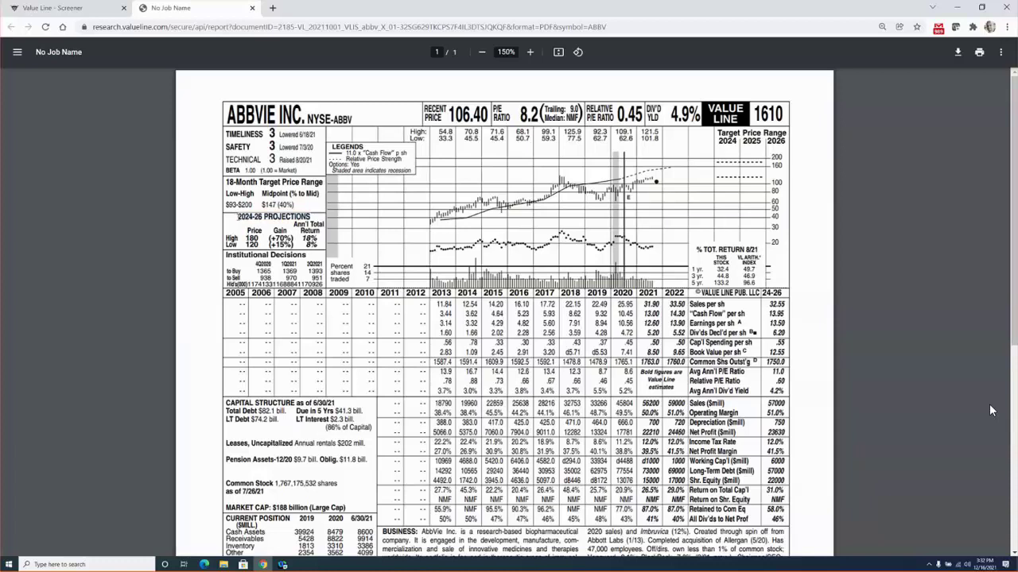
pyautogui.hotkey('shift', 'Right')
pyautogui.hotkey('shift', 'Right')
pyautogui.hotkey('shift', 'Right')
pyautogui.hotkey('shift', 'Right')
pyautogui.hotkey('shift', 'Right')
pyautogui.hotkey('shift', 'Right')
pyautogui.hotkey('shift', 'Right')
pyautogui.hotkey('shift', 'Right')
pyautogui.hotkey('shift', 'Right')
pyautogui.hotkey('shift', 'Right')
pyautogui.hotkey('shift', 'Right')
pyautogui.hotkey('shift', 'Right')
pyautogui.hotkey('shift', 'Right')
pyautogui.hotkey('shift', 'Right')
pyautogui.hotkey('shift', 'Right')
pyautogui.hotkey('shift', 'Right')
pyautogui.hotkey('shift', 'Right')
pyautogui.hotkey('shift', 'Right')
pyautogui.hotkey('shift', 'Right')
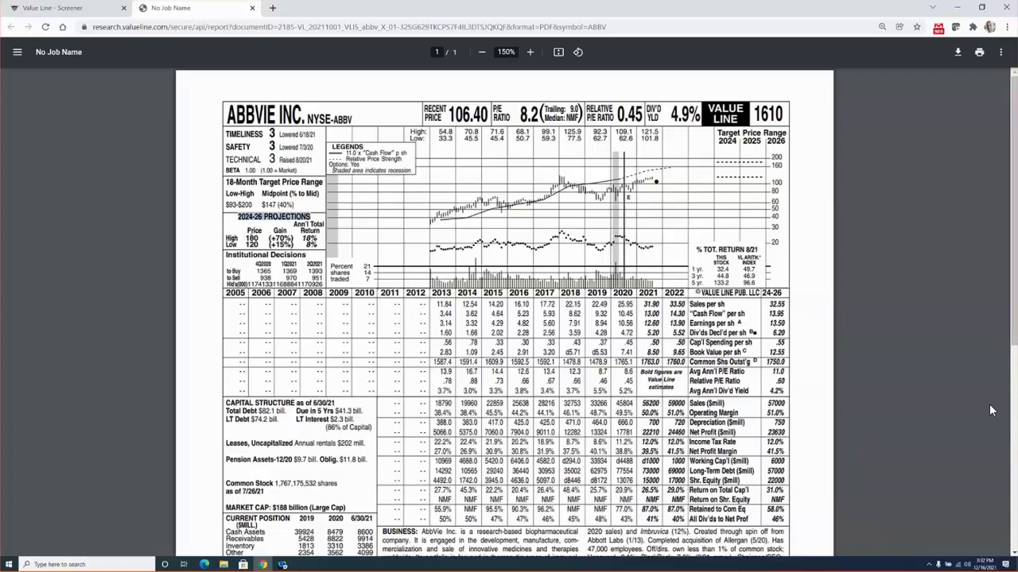
pyautogui.press('Escape')
# Highlight the projected High price 180, Low price 120, and the Earnings per sh row.
pyautogui.hotkey('shift', 'Right')
pyautogui.hotkey('shift', 'Right')
pyautogui.hotkey('shift', 'Right')
pyautogui.press('Down')
pyautogui.hotkey('shift', 'Right')
pyautogui.hotkey('shift', 'Right')
pyautogui.hotkey('shift', 'Right')
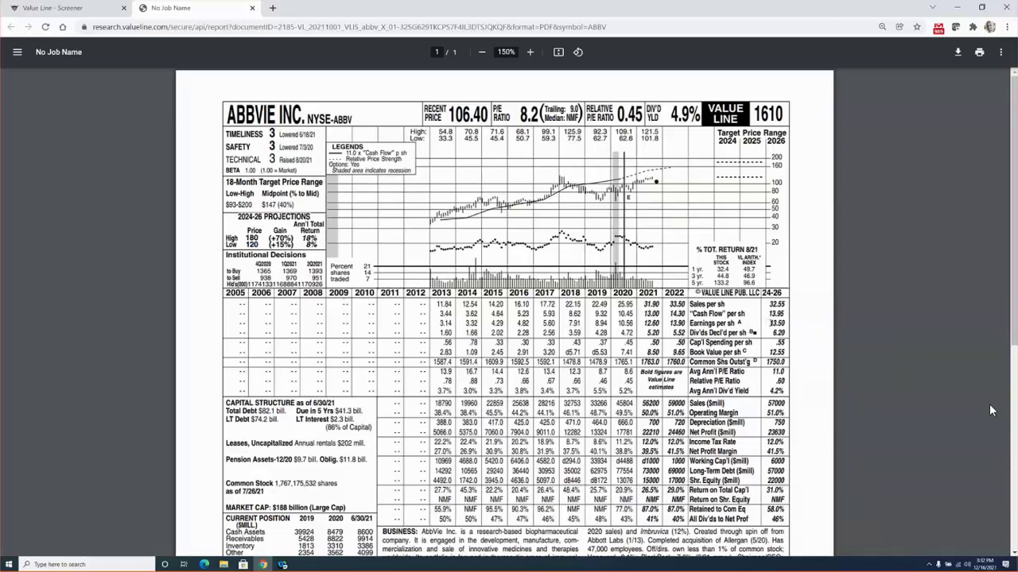
pyautogui.hotkey('shift', 'Right')
pyautogui.hotkey('shift', 'Right')
pyautogui.hotkey('shift', 'Right')
pyautogui.hotkey('shift', 'Right')
pyautogui.hotkey('shift', 'Right')
pyautogui.hotkey('shift', 'Right')
pyautogui.hotkey('shift', 'Right')
pyautogui.hotkey('shift', 'Right')
pyautogui.hotkey('shift', 'Right')
pyautogui.hotkey('shift', 'Right')
pyautogui.hotkey('shift', 'Right')
pyautogui.hotkey('shift', 'Right')
pyautogui.hotkey('shift', 'Right')
pyautogui.hotkey('shift', 'Right')
pyautogui.hotkey('shift', 'Right')
pyautogui.hotkey('shift', 'Right')
pyautogui.hotkey('shift', 'Right')
pyautogui.hotkey('shift', 'Right')
pyautogui.hotkey('shift', 'Right')
pyautogui.hotkey('shift', 'Right')
pyautogui.hotkey('shift', 'Right')
pyautogui.hotkey('shift', 'Right')
pyautogui.hotkey('shift', 'Right')
# Highlight AbbVie's Avg Ann'l P/E Ratio row of 11.0, then clear the highlight.
pyautogui.moveTo(689, 371); pyautogui.dragTo(788, 374)
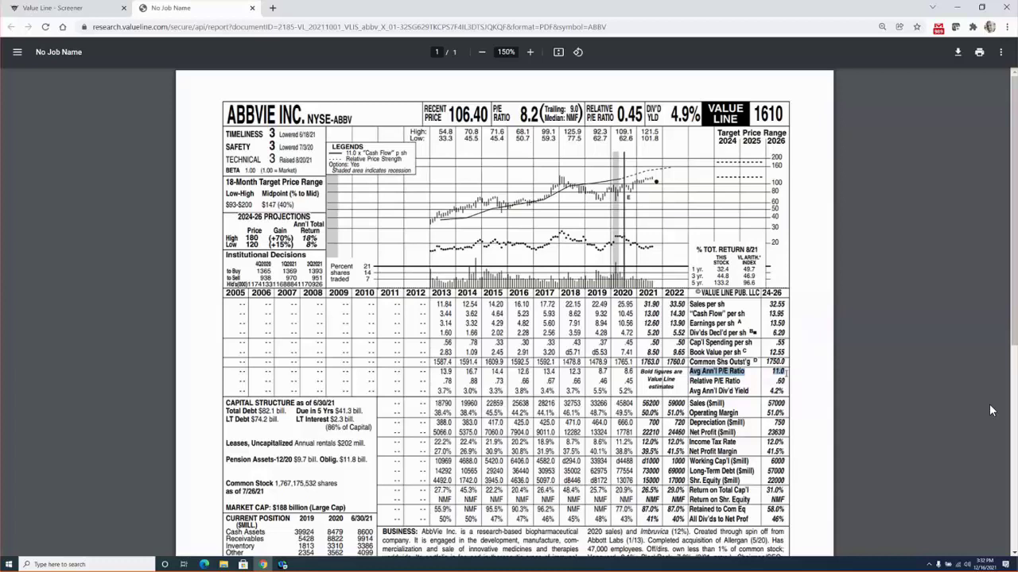
pyautogui.click(991, 410)
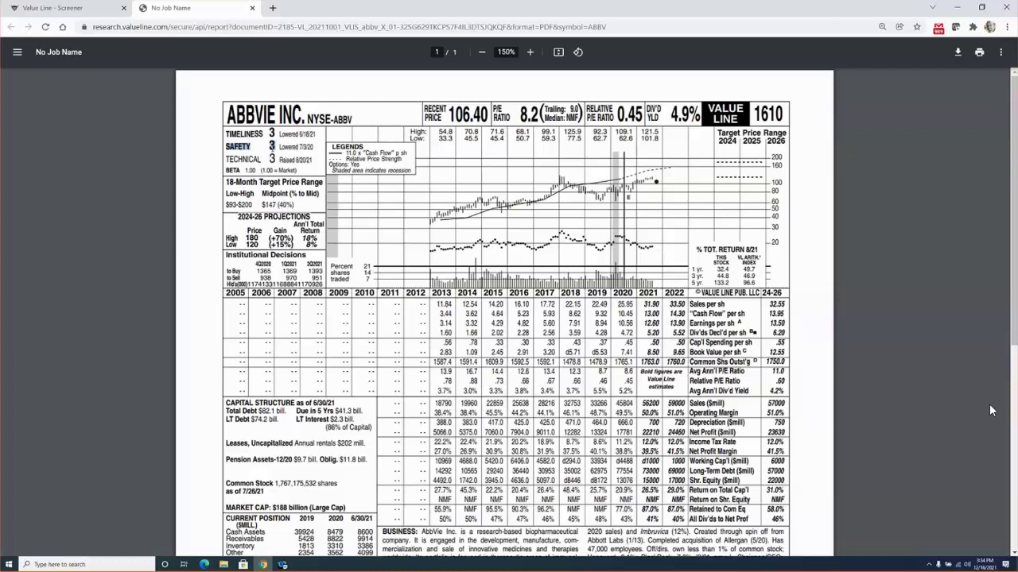
# Highlight AbbVie's Earnings per sh row and the Avg Ann'l P/E Ratio label.
pyautogui.click(991, 411)
pyautogui.click(990, 411)
pyautogui.moveTo(691, 324); pyautogui.dragTo(733, 323)
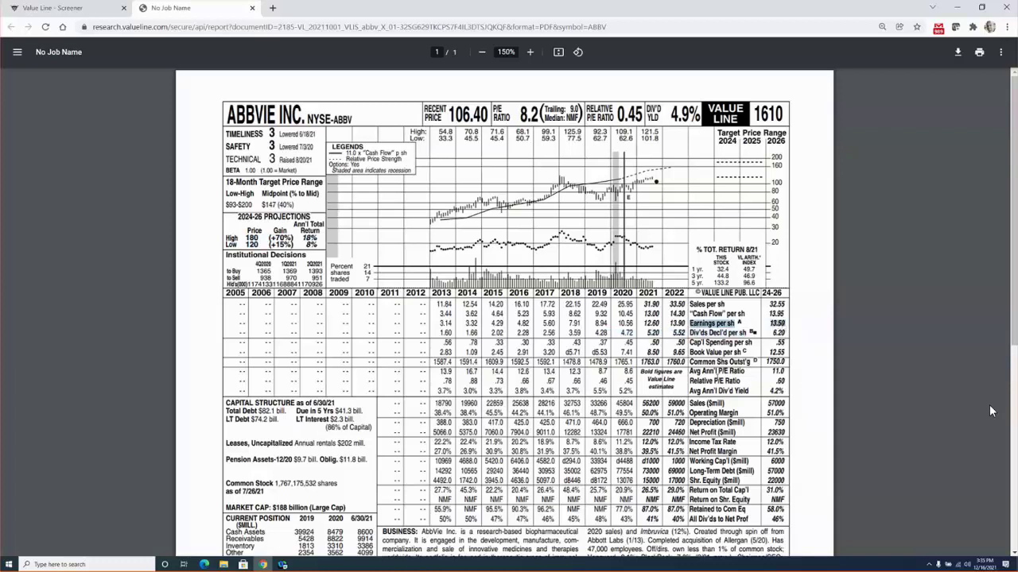
pyautogui.click(992, 411)
pyautogui.moveTo(688, 371); pyautogui.dragTo(781, 371)
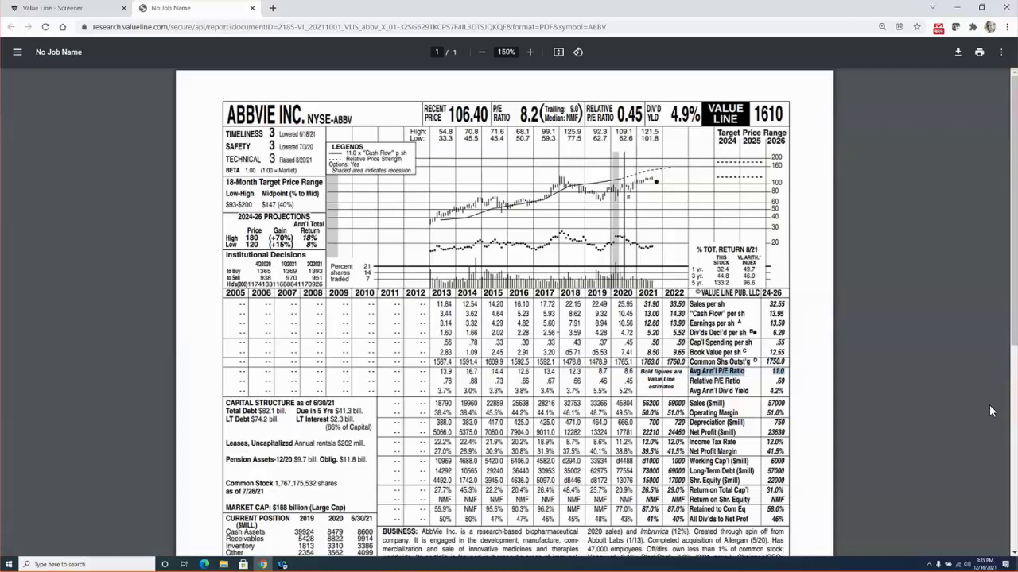
# Highlight the SAFETY rating of 3 and the High 180 / Low 120 projected prices.
pyautogui.moveTo(227, 146); pyautogui.dragTo(275, 146)
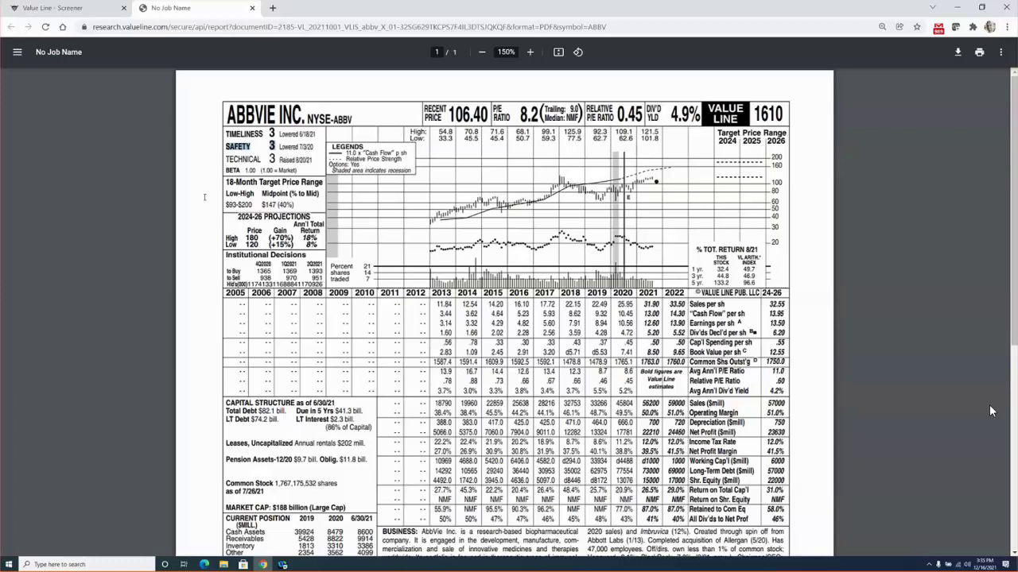
pyautogui.moveTo(247, 231); pyautogui.dragTo(258, 239)
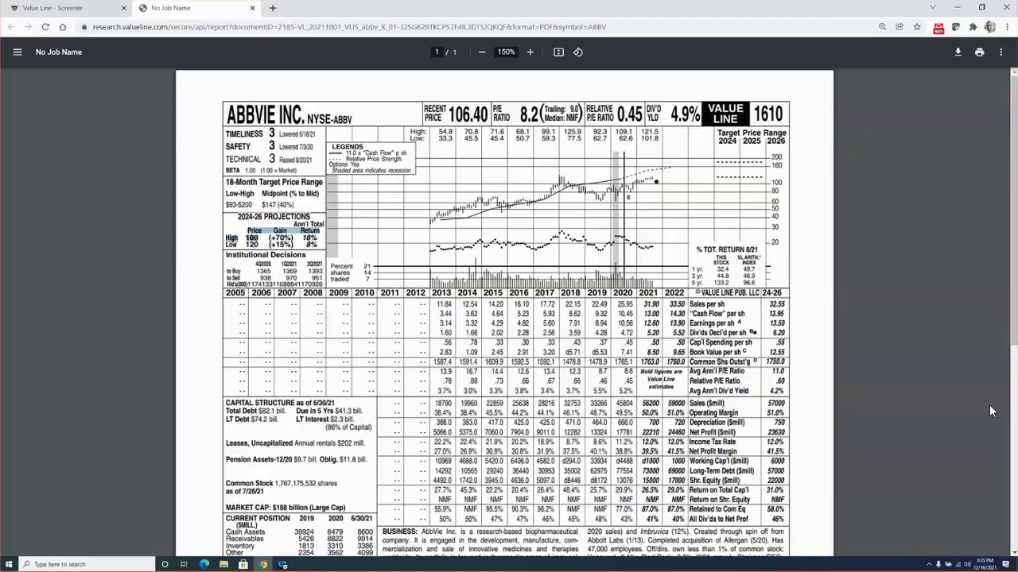
pyautogui.click(248, 240)
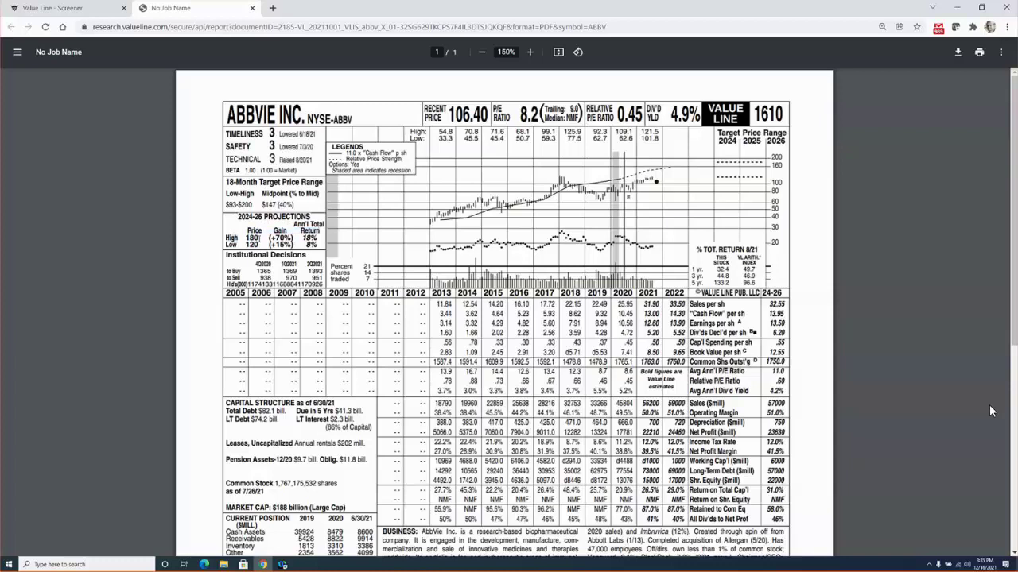
pyautogui.moveTo(242, 244); pyautogui.dragTo(259, 245)
pyautogui.click(992, 411)
# Scroll to the report's bottom to check the Earnings Predictability rating of 100.
pyautogui.scroll(-1, 992, 411)
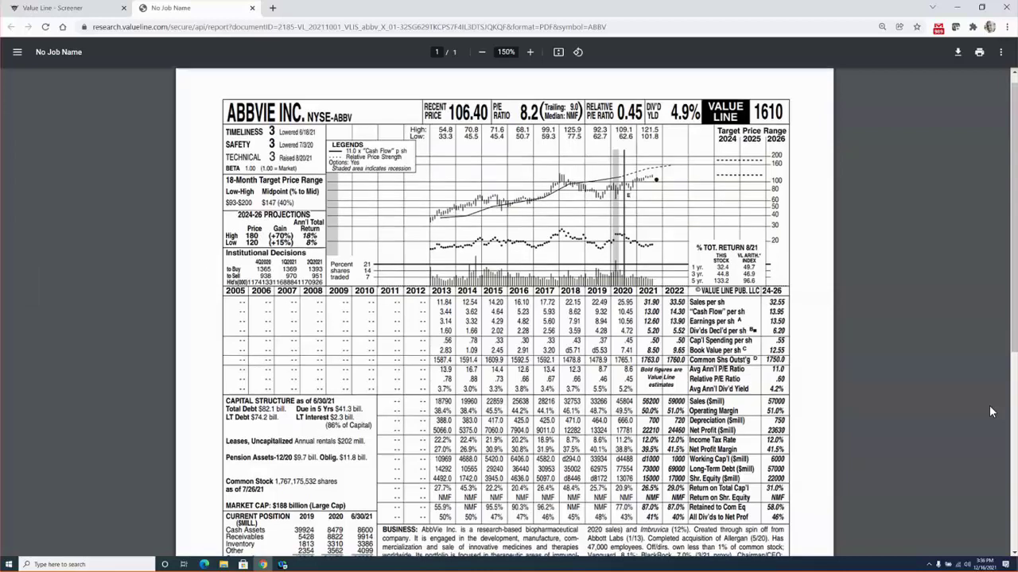
pyautogui.scroll(-5, 991, 411)
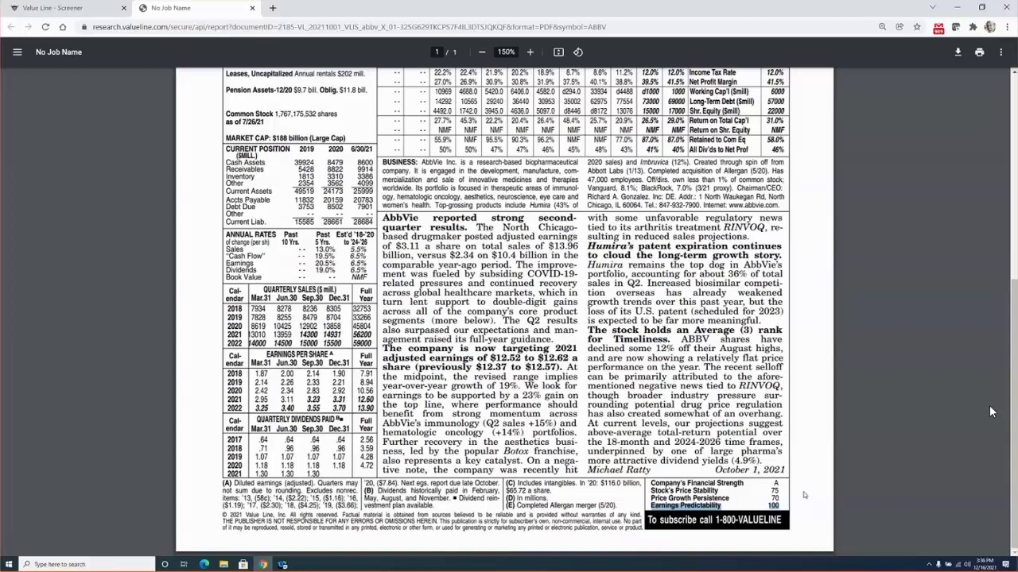
pyautogui.scroll(1, 803, 494)
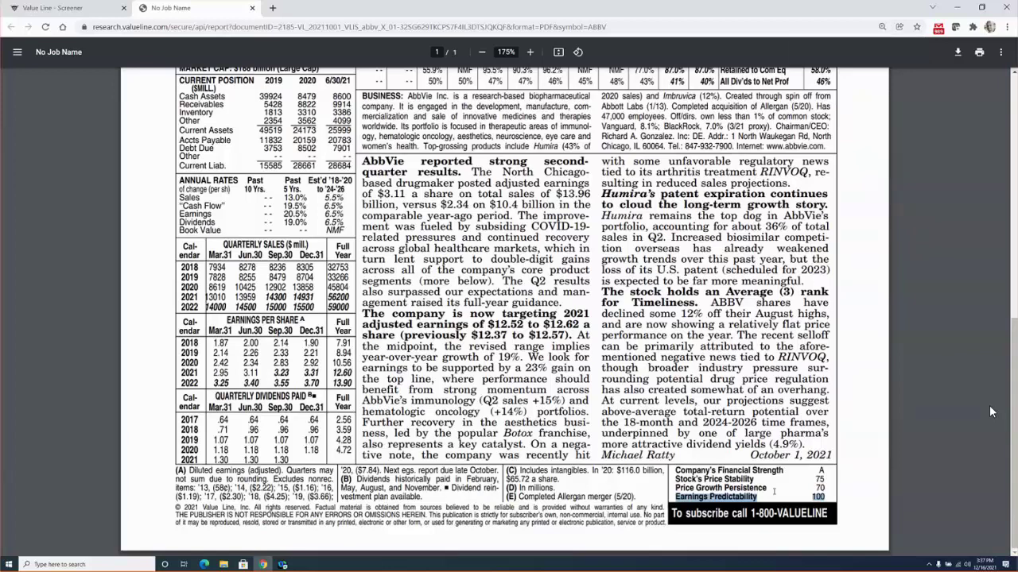
pyautogui.click(990, 411)
# Scroll back up to the report header showing the 106.40 recent price and 8.2 P/E.
pyautogui.scroll(6, 989, 411)
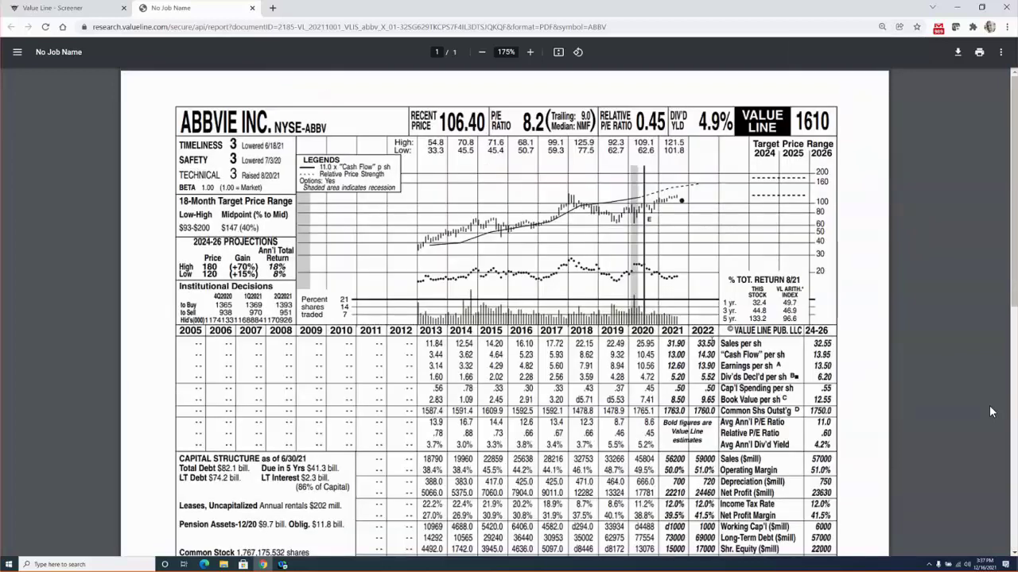